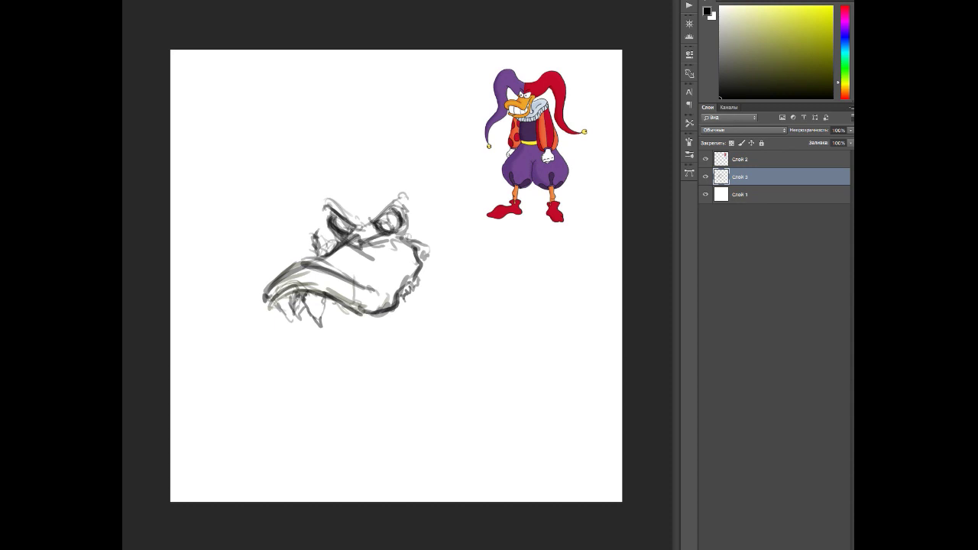
# Step: Flip the canvas horizontally and sketch the far eye area, the cheek edge and a row of teeth under the beak
pyautogui.press('h')
pyautogui.moveTo(458, 227)
pyautogui.mouseDown()
pyautogui.moveTo(483, 251)
pyautogui.moveTo(493, 244)
pyautogui.mouseUp()
pyautogui.moveTo(354, 227); pyautogui.dragTo(375, 258)
pyautogui.moveTo(431, 302); pyautogui.dragTo(467, 322)
pyautogui.moveTo(410, 313)
pyautogui.mouseDown()
pyautogui.moveTo(437, 330)
pyautogui.moveTo(528, 304)
pyautogui.mouseUp()
# Step: Define the beak's upper edge and sketch angry brow ridges and contours around both eyes
pyautogui.moveTo(443, 260); pyautogui.dragTo(419, 241)
pyautogui.moveTo(398, 180); pyautogui.dragTo(428, 204)
pyautogui.moveTo(449, 207); pyautogui.dragTo(471, 191)
pyautogui.moveTo(440, 229)
pyautogui.mouseDown()
pyautogui.moveTo(464, 212)
pyautogui.moveTo(469, 237)
pyautogui.mouseUp()
# Step: Sketch the outline of a two-horned jester hat above the brows, with its central seam and folds
pyautogui.moveTo(365, 226); pyautogui.dragTo(386, 187)
pyautogui.moveTo(393, 189)
pyautogui.mouseDown()
pyautogui.moveTo(428, 208)
pyautogui.moveTo(485, 195)
pyautogui.mouseUp()
pyautogui.moveTo(489, 217); pyautogui.dragTo(542, 180)
pyautogui.moveTo(443, 211); pyautogui.dragTo(440, 185)
pyautogui.moveTo(442, 191)
pyautogui.mouseDown()
pyautogui.moveTo(413, 132)
pyautogui.moveTo(556, 103)
pyautogui.mouseUp()
pyautogui.moveTo(378, 118)
pyautogui.mouseDown()
pyautogui.moveTo(404, 123)
pyautogui.moveTo(327, 76)
pyautogui.mouseUp()
pyautogui.moveTo(392, 144); pyautogui.dragTo(400, 173)
# Step: Sketch ragged cheek details and the lower jaw beneath the teeth, flipping the canvas back to its original orientation
pyautogui.moveTo(330, 209)
pyautogui.mouseDown()
pyautogui.moveTo(356, 232)
pyautogui.moveTo(353, 247)
pyautogui.mouseUp()
pyautogui.moveTo(443, 231)
pyautogui.mouseDown()
pyautogui.moveTo(464, 215)
pyautogui.moveTo(464, 232)
pyautogui.mouseUp()
pyautogui.moveTo(350, 233)
pyautogui.mouseDown()
pyautogui.moveTo(396, 307)
pyautogui.moveTo(374, 292)
pyautogui.mouseUp()
pyautogui.press('h')
pyautogui.moveTo(428, 220); pyautogui.dragTo(434, 253)
pyautogui.moveTo(425, 246); pyautogui.dragTo(401, 304)
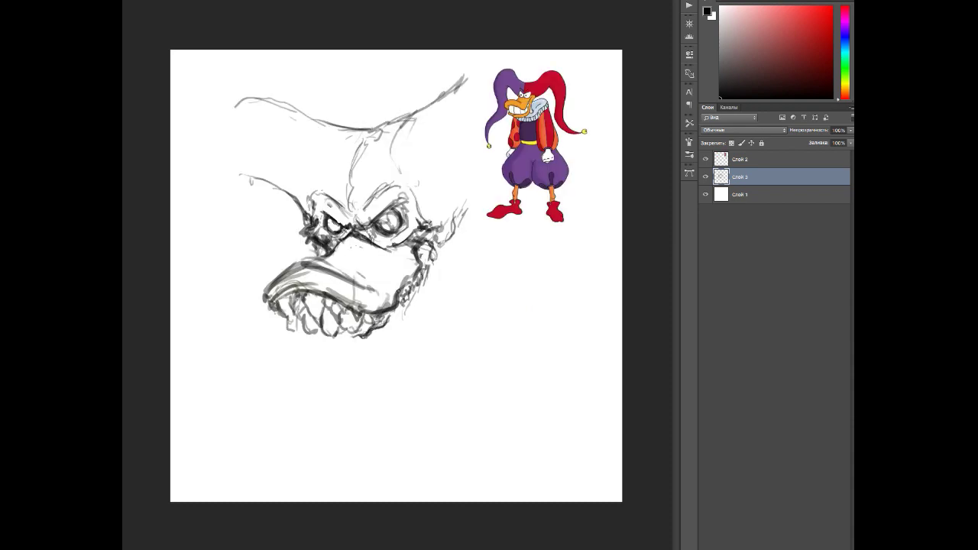
pyautogui.moveTo(449, 194); pyautogui.dragTo(434, 228)
pyautogui.moveTo(440, 217); pyautogui.dragTo(428, 290)
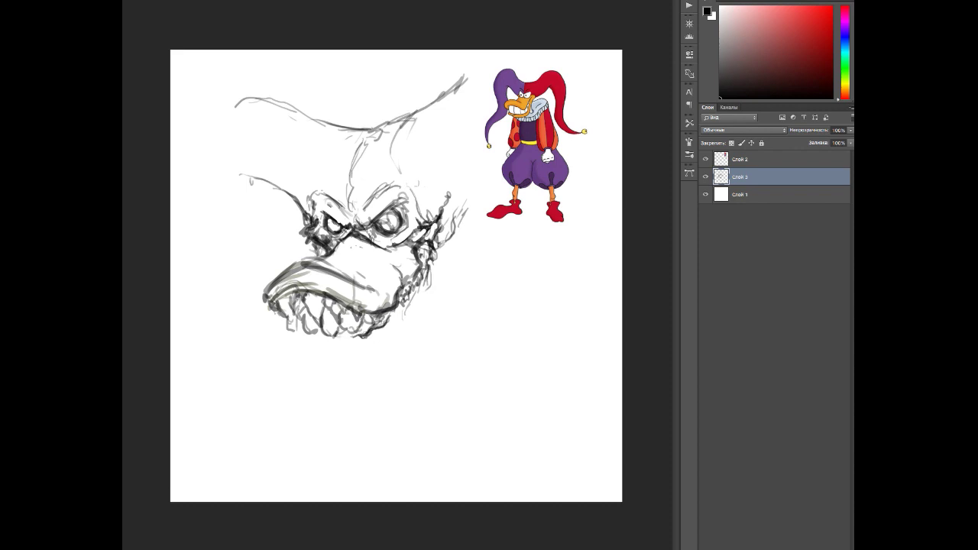
pyautogui.moveTo(282, 324)
pyautogui.mouseDown()
pyautogui.moveTo(315, 360)
pyautogui.moveTo(378, 346)
pyautogui.mouseUp()
pyautogui.moveTo(301, 350)
pyautogui.mouseDown()
pyautogui.moveTo(379, 366)
pyautogui.moveTo(437, 263)
pyautogui.mouseUp()
# Step: Flip the canvas horizontally, move the jester reference picture to the canvas's lower-left corner, and return to the sketch layer
pyautogui.press('h')
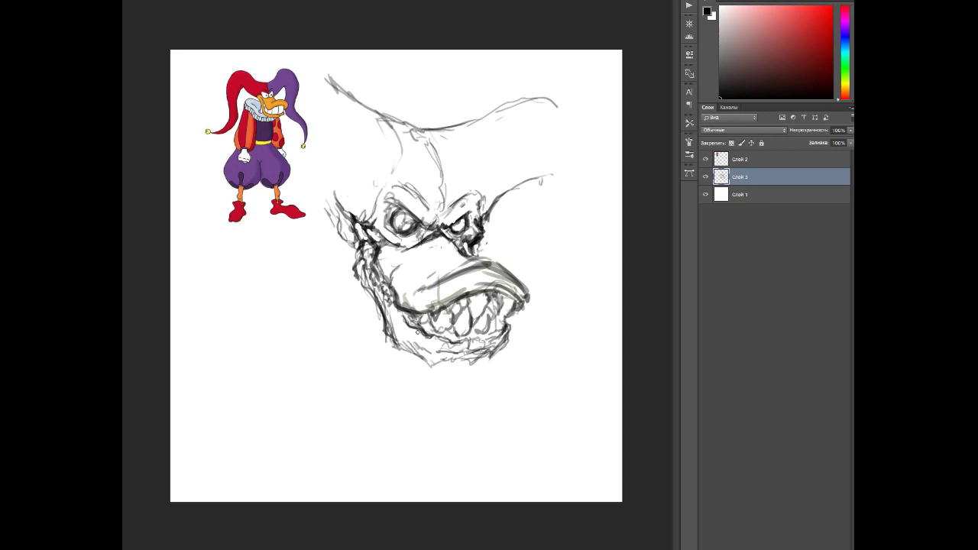
pyautogui.moveTo(269, 233)
pyautogui.mouseDown()
pyautogui.moveTo(276, 329)
pyautogui.moveTo(247, 483)
pyautogui.mouseUp()
pyautogui.hotkey('alt', '[')
# Step: Extend the hat's near horn up and outward, and add fold lines to the seam and the far horn
pyautogui.moveTo(269, 142)
pyautogui.mouseDown()
pyautogui.moveTo(333, 237)
pyautogui.moveTo(232, 123)
pyautogui.mouseUp()
pyautogui.moveTo(305, 63); pyautogui.dragTo(435, 129)
pyautogui.moveTo(442, 180); pyautogui.dragTo(442, 220)
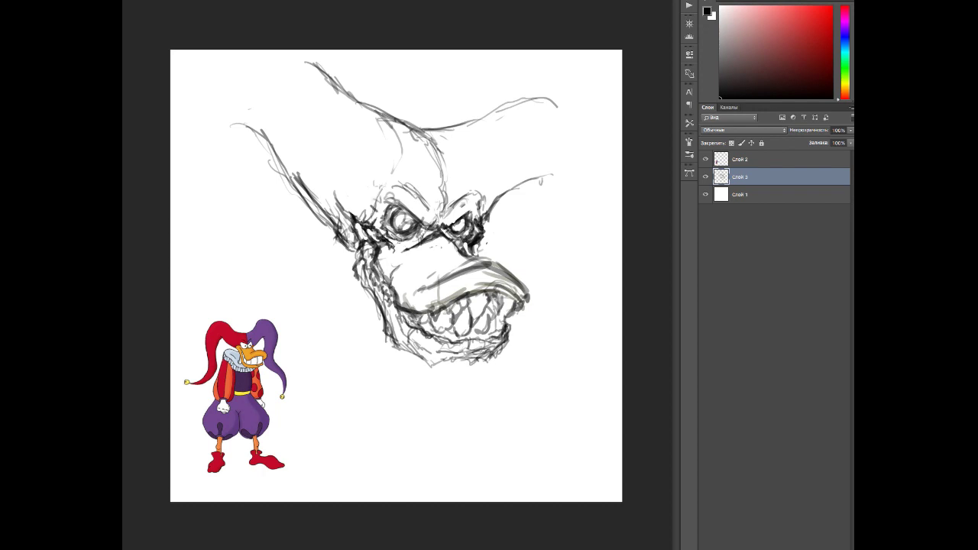
pyautogui.moveTo(481, 139); pyautogui.dragTo(496, 200)
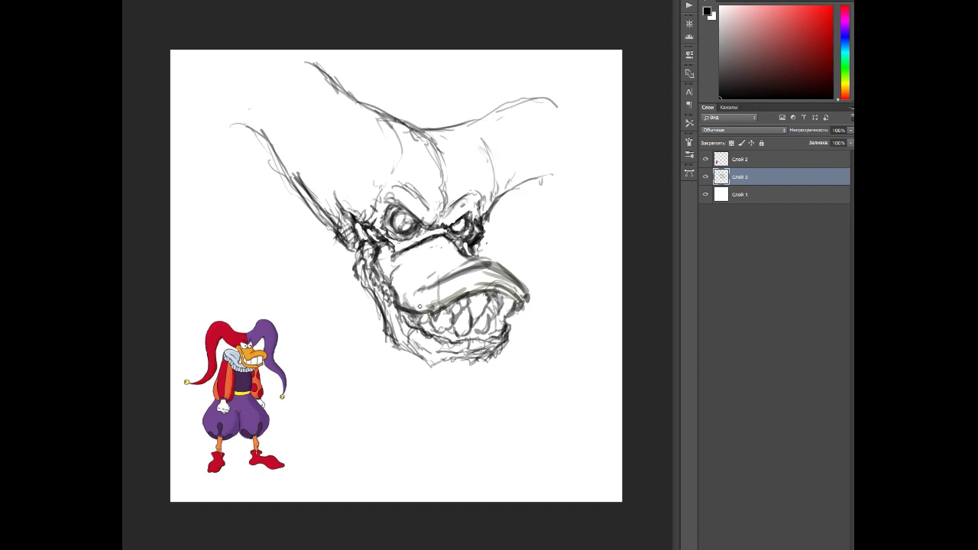
# Step: Sketch a jagged collar around the head and below the jaw
pyautogui.moveTo(334, 236)
pyautogui.mouseDown()
pyautogui.moveTo(299, 201)
pyautogui.moveTo(307, 332)
pyautogui.moveTo(263, 298)
pyautogui.mouseUp()
pyautogui.moveTo(294, 329); pyautogui.dragTo(383, 401)
pyautogui.moveTo(290, 285); pyautogui.dragTo(328, 298)
pyautogui.moveTo(498, 203); pyautogui.dragTo(543, 290)
pyautogui.moveTo(539, 313); pyautogui.dragTo(520, 389)
pyautogui.moveTo(363, 391)
pyautogui.mouseDown()
pyautogui.moveTo(388, 413)
pyautogui.moveTo(445, 422)
pyautogui.mouseUp()
# Step: Cover the canvas background with dark blue brushwork on a new layer
pyautogui.hotkey('ctrl', 'shift', 'alt', 'n')
pyautogui.moveTo(251, 262)
pyautogui.mouseDown()
pyautogui.moveTo(451, 321)
pyautogui.moveTo(344, 115)
pyautogui.moveTo(535, 115)
pyautogui.moveTo(581, 340)
pyautogui.moveTo(388, 466)
pyautogui.moveTo(237, 496)
pyautogui.moveTo(171, 196)
pyautogui.moveTo(252, 84)
pyautogui.mouseUp()
pyautogui.moveTo(243, 308)
pyautogui.mouseDown()
pyautogui.moveTo(214, 83)
pyautogui.moveTo(280, 415)
pyautogui.moveTo(542, 208)
pyautogui.moveTo(487, 63)
pyautogui.moveTo(338, 212)
pyautogui.moveTo(489, 291)
pyautogui.moveTo(410, 429)
pyautogui.mouseUp()
# Step: Block in the beak in orange-brown and the cheek and lower jaw in dark red on a new layer
pyautogui.hotkey('ctrl', 'shift', 'alt', 'n')
pyautogui.moveTo(391, 260)
pyautogui.mouseDown()
pyautogui.moveTo(406, 292)
pyautogui.moveTo(462, 279)
pyautogui.moveTo(468, 264)
pyautogui.moveTo(490, 284)
pyautogui.mouseUp()
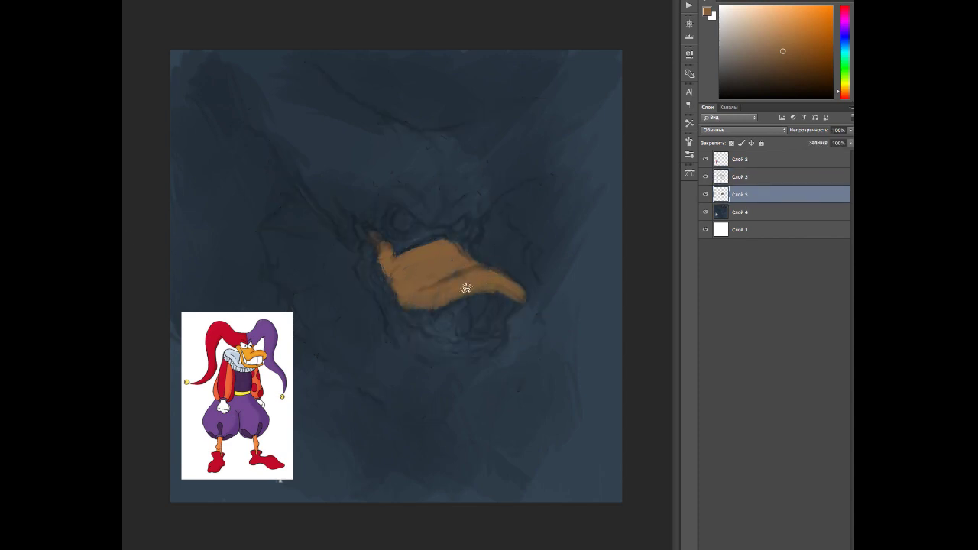
pyautogui.keyDown('alt'); pyautogui.keyDown('shift'); pyautogui.rightClick(371, 262); pyautogui.keyUp('shift'); pyautogui.keyUp('alt')
pyautogui.moveTo(371, 262)
pyautogui.mouseDown()
pyautogui.moveTo(407, 340)
pyautogui.moveTo(439, 354)
pyautogui.moveTo(473, 350)
pyautogui.moveTo(498, 321)
pyautogui.mouseUp()
# Step: Paint the tooth area in a beige beak tone and build up pink gums and brown shading on the lower jaw
pyautogui.keyDown('alt'); pyautogui.click(413, 282); pyautogui.keyUp('alt')
pyautogui.moveTo(413, 282)
pyautogui.mouseDown()
pyautogui.moveTo(404, 334)
pyautogui.moveTo(442, 344)
pyautogui.moveTo(464, 319)
pyautogui.moveTo(480, 325)
pyautogui.moveTo(504, 309)
pyautogui.moveTo(445, 329)
pyautogui.moveTo(420, 322)
pyautogui.moveTo(445, 335)
pyautogui.mouseUp()
pyautogui.keyDown('alt'); pyautogui.click(442, 347); pyautogui.keyUp('alt')
pyautogui.keyDown('alt'); pyautogui.click(400, 329); pyautogui.keyUp('alt')
pyautogui.keyDown('alt'); pyautogui.click(428, 327); pyautogui.keyUp('alt')
pyautogui.keyDown('alt'); pyautogui.click(432, 331); pyautogui.keyUp('alt')
pyautogui.keyDown('alt'); pyautogui.click(447, 336); pyautogui.keyUp('alt')
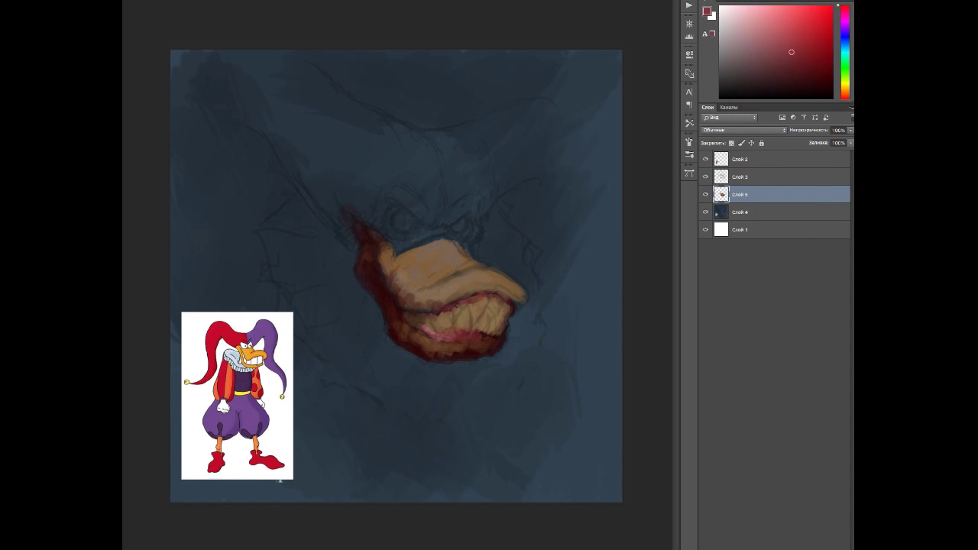
pyautogui.keyDown('alt'); pyautogui.click(407, 334); pyautogui.keyUp('alt')
pyautogui.keyDown('alt'); pyautogui.click(438, 323); pyautogui.keyUp('alt')
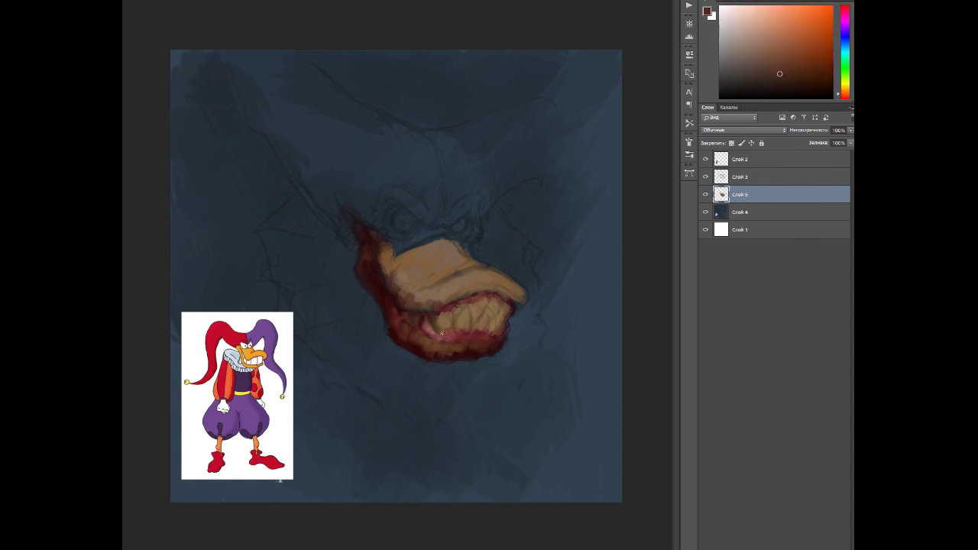
# Step: Separate the individual teeth with dark gaps on a new layer, using colours sampled from the mouth
pyautogui.hotkey('ctrl', 'shift', 'alt', 'n')
pyautogui.keyDown('alt'); pyautogui.click(470, 316); pyautogui.keyUp('alt')
pyautogui.moveTo(444, 313)
pyautogui.mouseDown()
pyautogui.moveTo(446, 329)
pyautogui.moveTo(458, 307)
pyautogui.moveTo(471, 321)
pyautogui.moveTo(468, 309)
pyautogui.mouseUp()
pyautogui.keyDown('alt'); pyautogui.click(446, 329); pyautogui.keyUp('alt')
pyautogui.keyDown('alt'); pyautogui.click(477, 308); pyautogui.keyUp('alt')
pyautogui.keyDown('alt'); pyautogui.click(470, 336); pyautogui.keyUp('alt')
pyautogui.keyDown('alt'); pyautogui.click(486, 333); pyautogui.keyUp('alt')
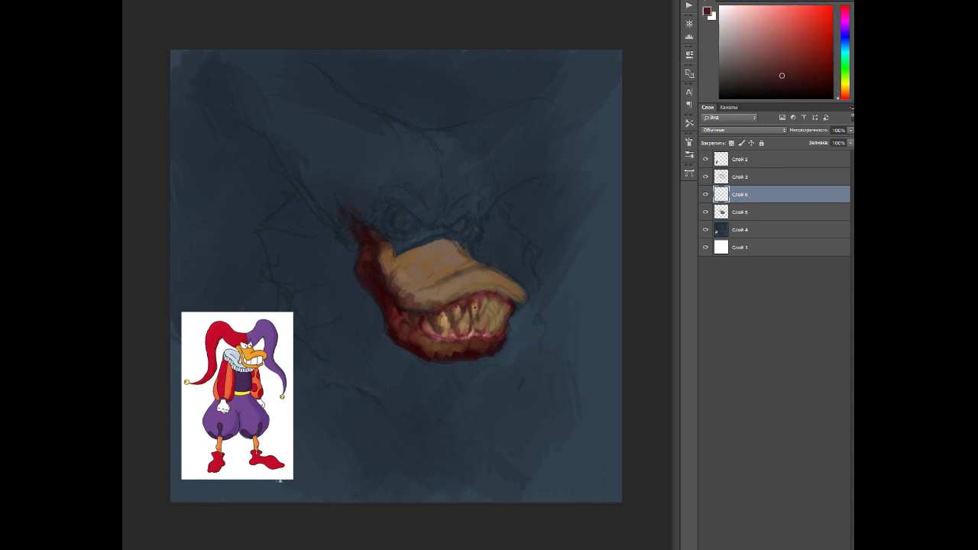
# Step: Shape the teeth into pointed fangs toward the front of the mouth with sampled light and dark tones
pyautogui.keyDown('alt'); pyautogui.click(472, 308); pyautogui.keyUp('alt')
pyautogui.keyDown('alt'); pyautogui.click(433, 329); pyautogui.keyUp('alt')
pyautogui.keyDown('alt'); pyautogui.click(441, 309); pyautogui.keyUp('alt')
pyautogui.keyDown('alt'); pyautogui.click(483, 304); pyautogui.keyUp('alt')
pyautogui.moveTo(486, 300); pyautogui.dragTo(492, 327)
pyautogui.keyDown('alt'); pyautogui.click(487, 315); pyautogui.keyUp('alt')
pyautogui.keyDown('alt'); pyautogui.click(491, 306); pyautogui.keyUp('alt')
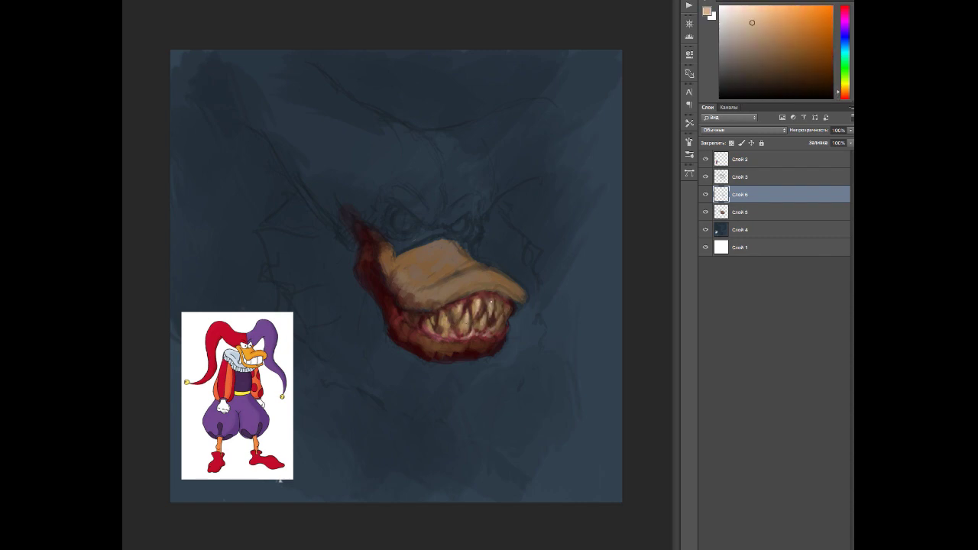
pyautogui.moveTo(491, 301); pyautogui.dragTo(492, 313)
pyautogui.moveTo(498, 315); pyautogui.dragTo(501, 327)
# Step: Refine the gums and lower lip with pink and dark red tones, and brighten the fangs
pyautogui.keyDown('alt'); pyautogui.click(482, 344); pyautogui.keyUp('alt')
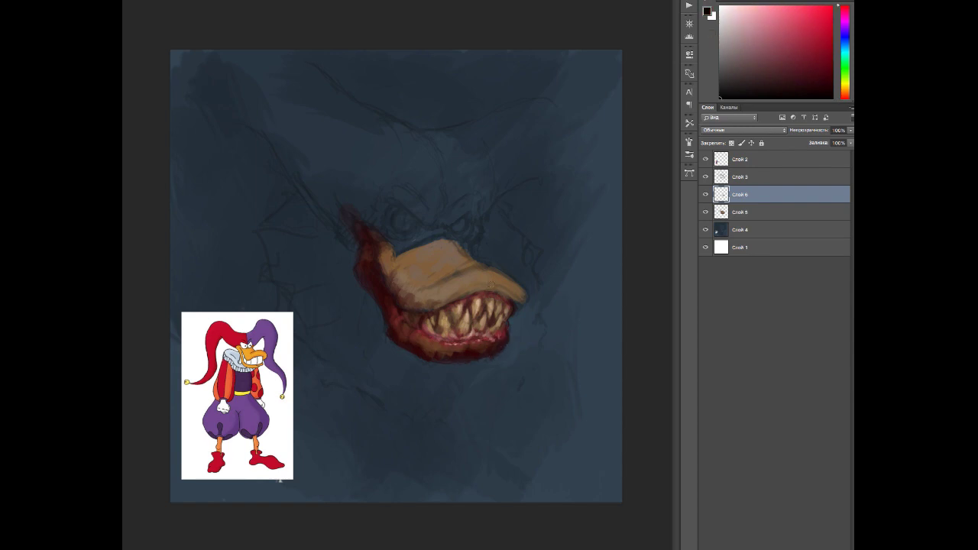
pyautogui.keyDown('alt'); pyautogui.click(459, 338); pyautogui.keyUp('alt')
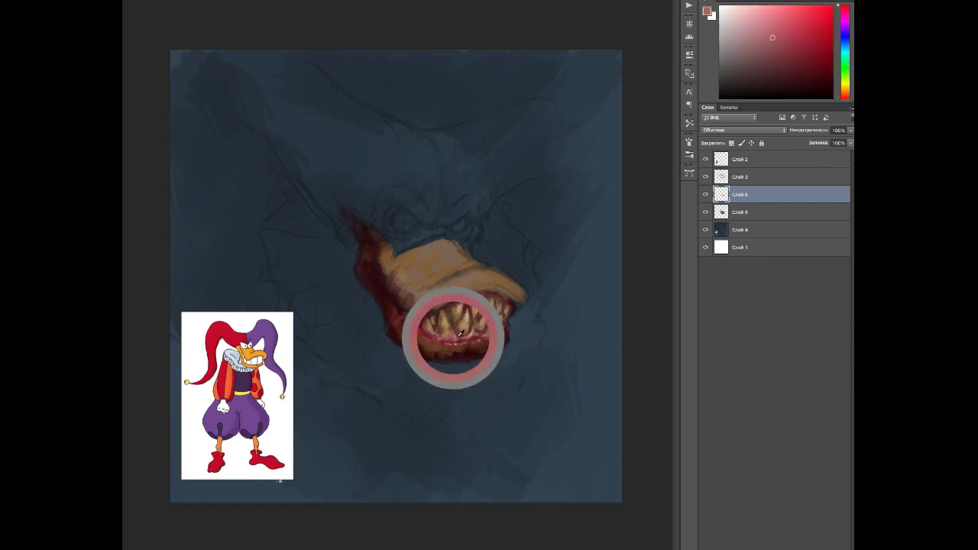
pyautogui.keyDown('alt'); pyautogui.click(480, 329); pyautogui.keyUp('alt')
pyautogui.keyDown('alt'); pyautogui.click(451, 333); pyautogui.keyUp('alt')
pyautogui.keyDown('alt'); pyautogui.click(442, 319); pyautogui.keyUp('alt')
pyautogui.keyDown('alt'); pyautogui.click(450, 309); pyautogui.keyUp('alt')
pyautogui.keyDown('alt'); pyautogui.click(466, 315); pyautogui.keyUp('alt')
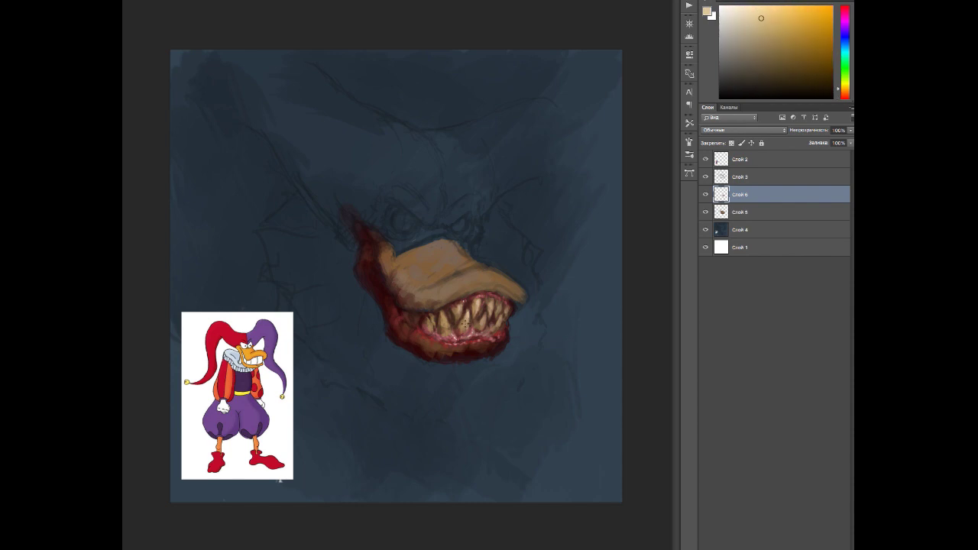
# Step: Shade the beak's surface, rim and tip with sampled browns and oranges
pyautogui.keyDown('alt'); pyautogui.click(422, 284); pyautogui.keyUp('alt')
pyautogui.keyDown('alt'); pyautogui.click(239, 328); pyautogui.keyUp('alt')
pyautogui.keyDown('alt'); pyautogui.click(514, 306); pyautogui.keyUp('alt')
pyautogui.keyDown('alt'); pyautogui.click(513, 301); pyautogui.keyUp('alt')
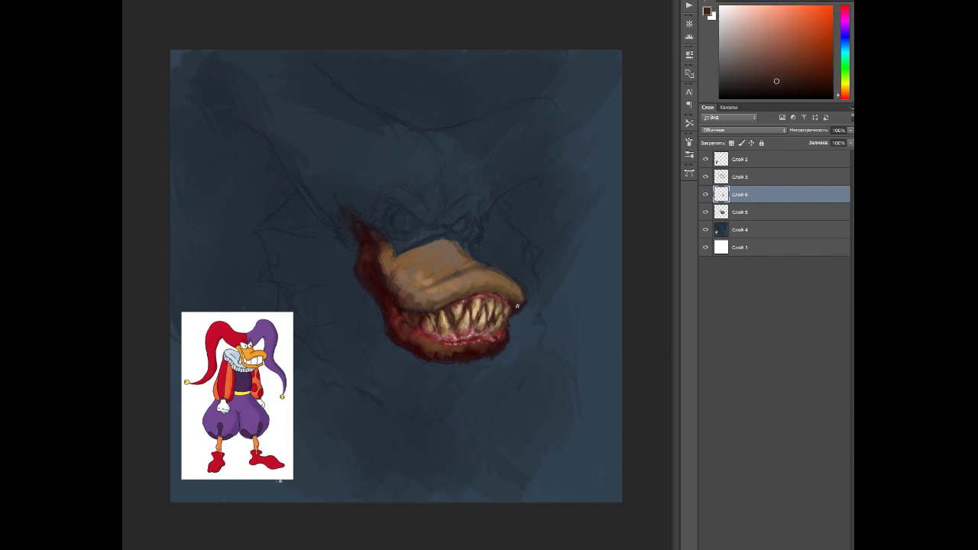
# Step: Paint warm tonal variation and a pale highlight on the beak's side on a new layer
pyautogui.hotkey('ctrl', 'shift', 'alt', 'n')
pyautogui.keyDown('alt'); pyautogui.click(451, 275); pyautogui.keyUp('alt')
pyautogui.moveTo(437, 264)
pyautogui.mouseDown()
pyautogui.moveTo(457, 283)
pyautogui.moveTo(489, 273)
pyautogui.moveTo(427, 269)
pyautogui.moveTo(414, 255)
pyautogui.moveTo(455, 275)
pyautogui.moveTo(405, 277)
pyautogui.mouseUp()
pyautogui.keyDown('alt'); pyautogui.click(429, 275); pyautogui.keyUp('alt')
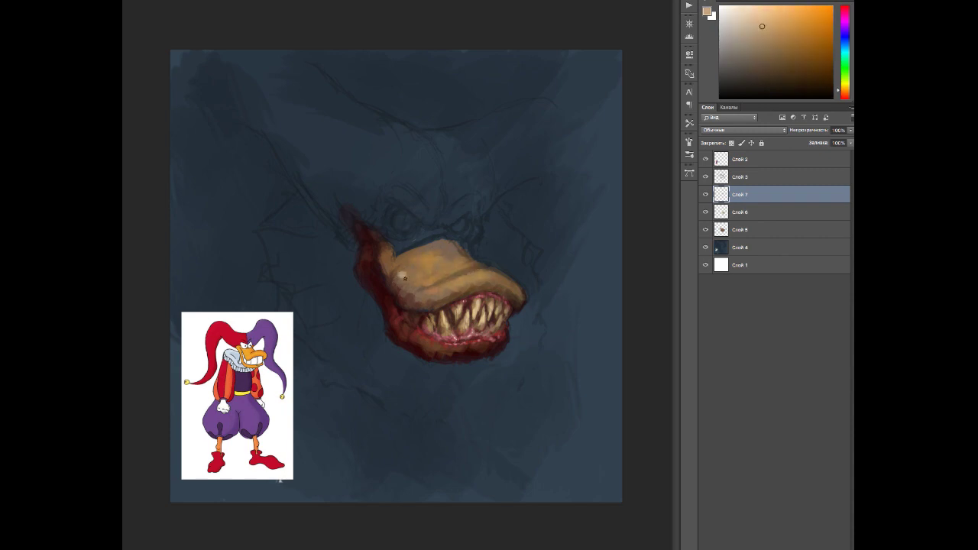
# Step: Paint a dark nostril on the upper beak and add reddish tones along the beak's top edge
pyautogui.keyDown('alt'); pyautogui.click(397, 256); pyautogui.keyUp('alt')
pyautogui.keyDown('alt'); pyautogui.click(430, 250); pyautogui.keyUp('alt')
pyautogui.moveTo(430, 255); pyautogui.dragTo(432, 264)
pyautogui.keyDown('alt'); pyautogui.click(421, 252); pyautogui.keyUp('alt')
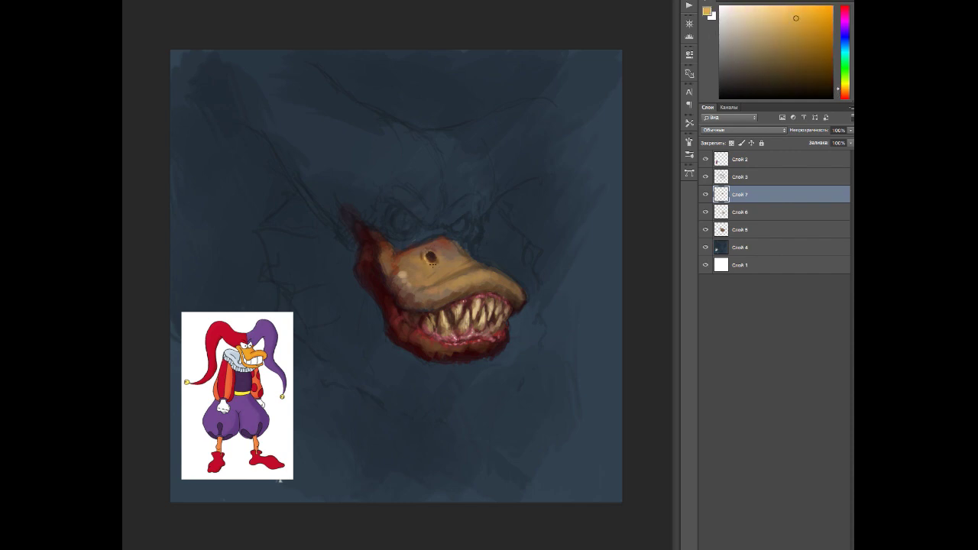
# Step: Add yellow-orange highlights to the upper beak, flip the canvas horizontally and soften the pale spot on its side
pyautogui.keyDown('alt'); pyautogui.click(457, 263); pyautogui.keyUp('alt')
pyautogui.press('h')
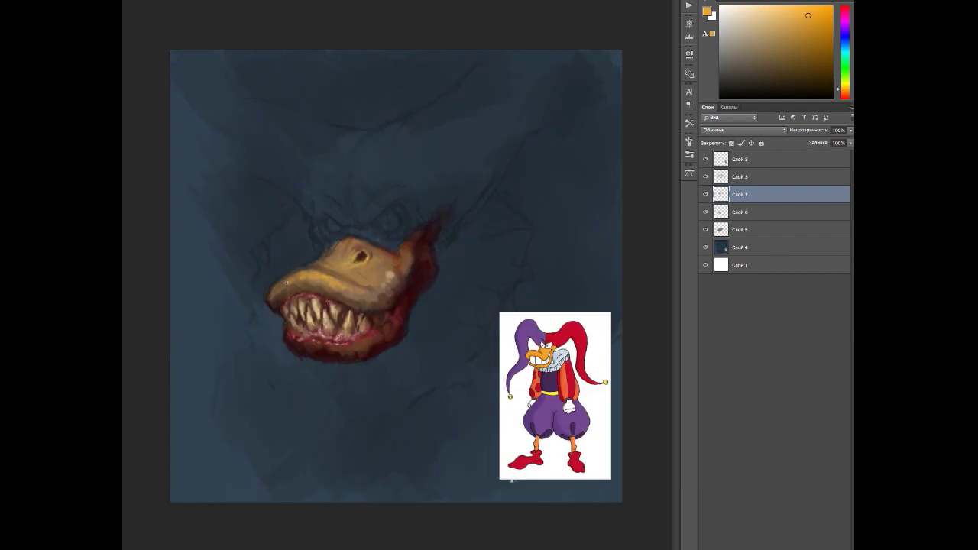
pyautogui.keyDown('alt'); pyautogui.click(390, 276); pyautogui.keyUp('alt')
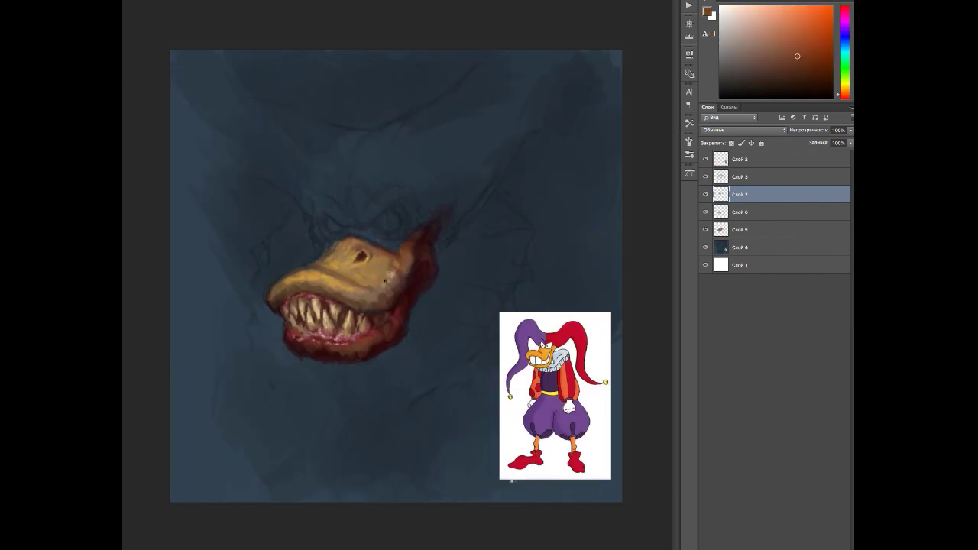
pyautogui.keyDown('alt'); pyautogui.click(308, 275); pyautogui.keyUp('alt')
# Step: Paint a pale rim light along the beak's far edge and below the far eye on a new layer
pyautogui.hotkey('ctrl', 'shift', 'alt', 'n')
pyautogui.keyDown('alt'); pyautogui.click(321, 249); pyautogui.keyUp('alt')
pyautogui.keyDown('alt'); pyautogui.click(339, 242); pyautogui.keyUp('alt')
pyautogui.keyDown('alt'); pyautogui.click(310, 242); pyautogui.keyUp('alt')
pyautogui.moveTo(313, 229); pyautogui.dragTo(310, 241)
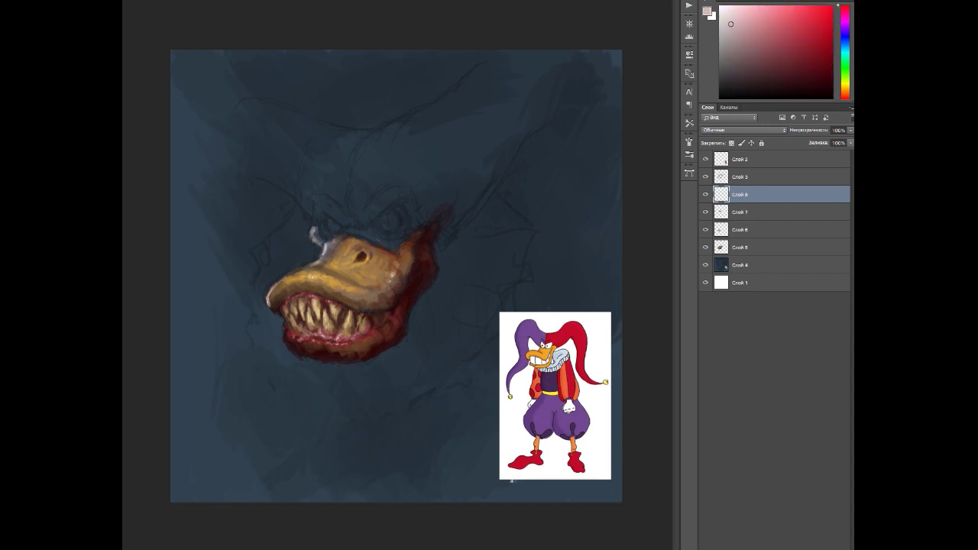
# Step: Extend the pale rim light down the beak and chin, and blend it into the beak around the nostril
pyautogui.keyDown('alt'); pyautogui.click(284, 279); pyautogui.keyUp('alt')
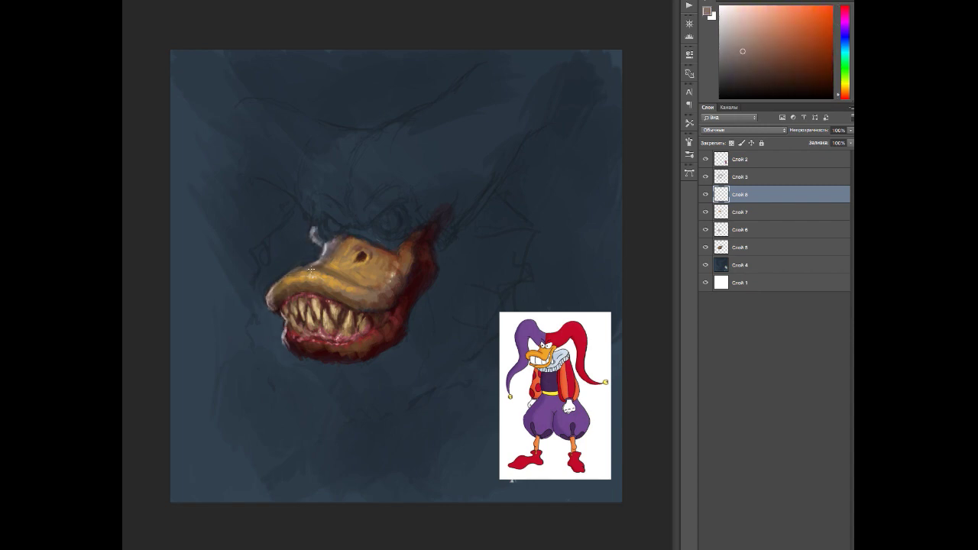
pyautogui.keyDown('alt'); pyautogui.click(325, 252); pyautogui.keyUp('alt')
pyautogui.keyDown('alt'); pyautogui.click(333, 252); pyautogui.keyUp('alt')
pyautogui.keyDown('alt'); pyautogui.click(343, 240); pyautogui.keyUp('alt')
pyautogui.keyDown('alt'); pyautogui.click(327, 256); pyautogui.keyUp('alt')
pyautogui.keyDown('alt'); pyautogui.click(366, 252); pyautogui.keyUp('alt')
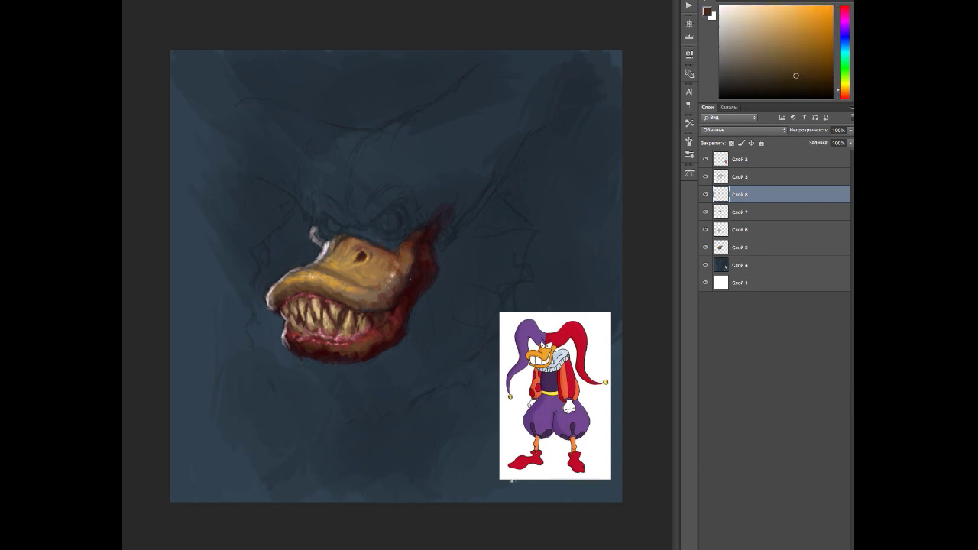
# Step: Add dark and muted brown texture to the dark red cheek and the corner of the face
pyautogui.keyDown('alt'); pyautogui.click(414, 313); pyautogui.keyUp('alt')
pyautogui.keyDown('alt'); pyautogui.click(425, 271); pyautogui.keyUp('alt')
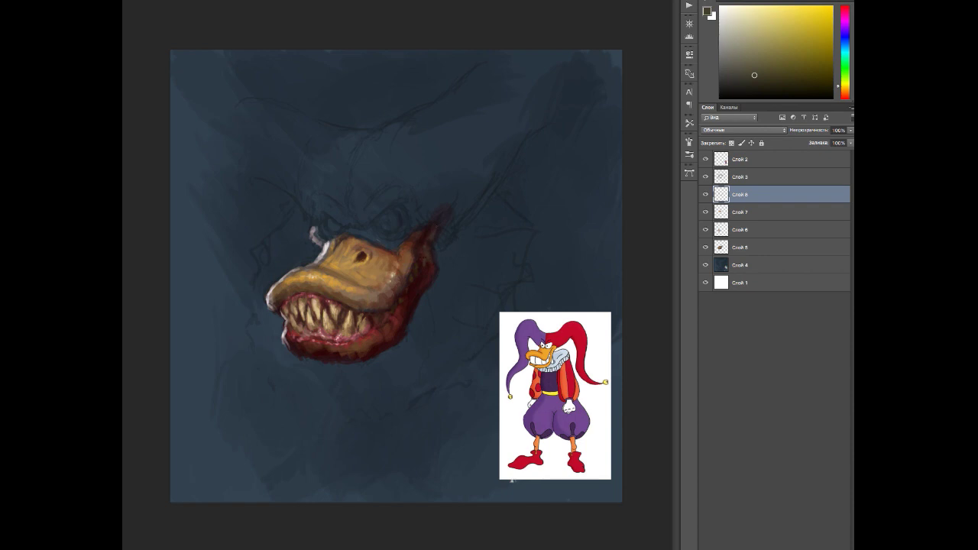
pyautogui.keyDown('alt'); pyautogui.click(417, 243); pyautogui.keyUp('alt')
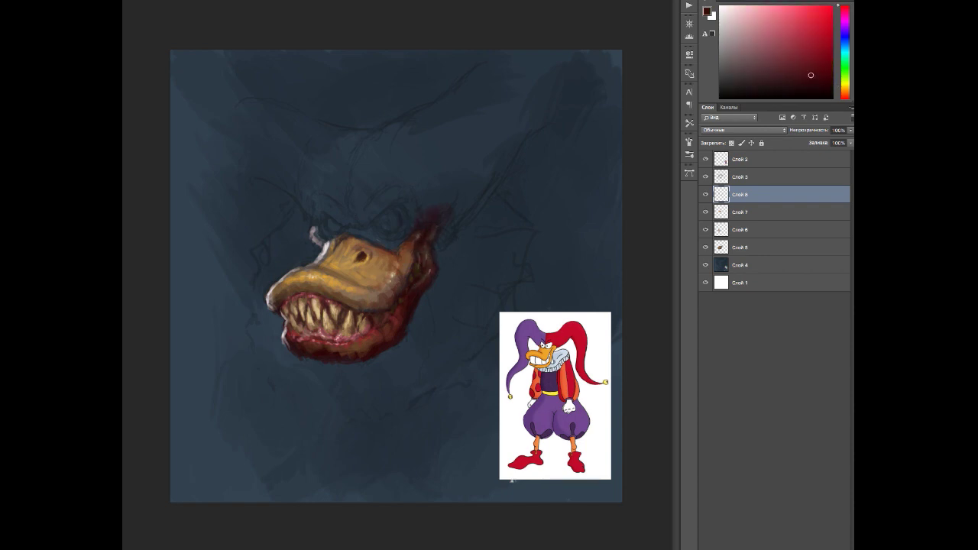
# Step: Block in the jester hat on a new layer with a dark red near horn and a purple-blue far horn
pyautogui.hotkey('ctrl', 'shift', 'alt', 'n')
pyautogui.moveTo(425, 195); pyautogui.dragTo(451, 172)
pyautogui.moveTo(360, 230)
pyautogui.mouseDown()
pyautogui.moveTo(413, 183)
pyautogui.moveTo(504, 143)
pyautogui.moveTo(580, 61)
pyautogui.mouseUp()
pyautogui.keyDown('alt'); pyautogui.keyDown('shift'); pyautogui.rightClick(321, 196); pyautogui.keyUp('shift'); pyautogui.keyUp('alt')
pyautogui.moveTo(348, 225); pyautogui.dragTo(330, 138)
pyautogui.moveTo(340, 210)
pyautogui.mouseDown()
pyautogui.moveTo(247, 149)
pyautogui.moveTo(331, 144)
pyautogui.moveTo(327, 182)
pyautogui.mouseUp()
pyautogui.press('h')
pyautogui.keyDown('alt'); pyautogui.keyDown('shift'); pyautogui.rightClick(465, 183); pyautogui.keyUp('shift'); pyautogui.keyUp('alt')
pyautogui.moveTo(451, 214)
pyautogui.mouseDown()
pyautogui.moveTo(431, 137)
pyautogui.moveTo(545, 115)
pyautogui.moveTo(593, 137)
pyautogui.moveTo(440, 214)
pyautogui.mouseUp()
# Step: Darken the background around the hat with near-black blue on a new layer beneath the hat layer
pyautogui.hotkey('alt', '[')
pyautogui.hotkey('ctrl', 'shift', 'alt', 'n')
pyautogui.keyDown('alt'); pyautogui.keyDown('shift'); pyautogui.rightClick(367, 76); pyautogui.keyUp('shift'); pyautogui.keyUp('alt')
pyautogui.moveTo(412, 61)
pyautogui.mouseDown()
pyautogui.moveTo(334, 99)
pyautogui.moveTo(540, 164)
pyautogui.moveTo(604, 76)
pyautogui.mouseUp()
pyautogui.moveTo(242, 169); pyautogui.dragTo(268, 208)
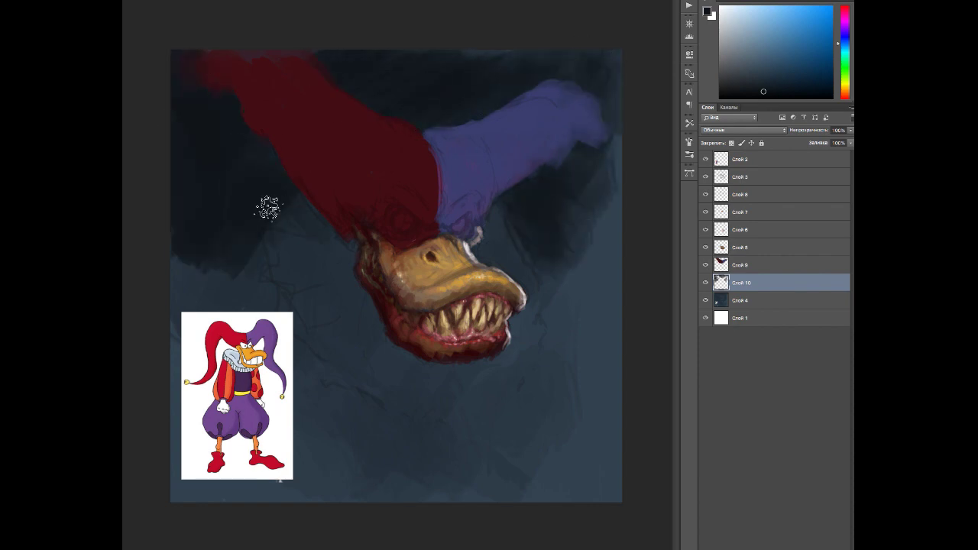
# Step: Add a new layer above the beak painting layers and paint dark brown sockets for both eyes
pyautogui.hotkey('alt', ']')
pyautogui.hotkey('alt', ']')
pyautogui.hotkey('alt', ']')
pyautogui.hotkey('alt', ']')
pyautogui.hotkey('alt', ']')
pyautogui.hotkey('ctrl', 'shift', 'alt', 'n')
pyautogui.keyDown('alt'); pyautogui.click(439, 253); pyautogui.keyUp('alt')
pyautogui.keyDown('alt'); pyautogui.click(454, 246); pyautogui.keyUp('alt')
pyautogui.moveTo(454, 231); pyautogui.dragTo(471, 214)
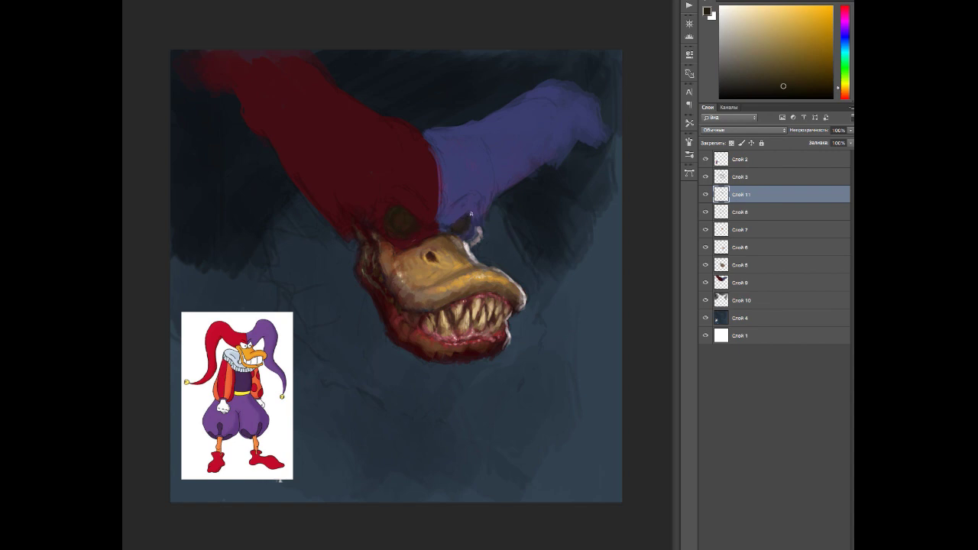
# Step: Model the red horn with brighter red light and outline the brow and lower lid of the near eye
pyautogui.keyDown('alt'); pyautogui.click(391, 168); pyautogui.keyUp('alt')
pyautogui.moveTo(391, 168)
pyautogui.mouseDown()
pyautogui.moveTo(379, 188)
pyautogui.moveTo(427, 234)
pyautogui.moveTo(430, 191)
pyautogui.moveTo(405, 164)
pyautogui.moveTo(323, 125)
pyautogui.moveTo(367, 183)
pyautogui.mouseUp()
pyautogui.keyDown('alt'); pyautogui.click(382, 152); pyautogui.keyUp('alt')
pyautogui.moveTo(418, 206)
pyautogui.mouseDown()
pyautogui.moveTo(404, 136)
pyautogui.moveTo(387, 140)
pyautogui.moveTo(352, 107)
pyautogui.mouseUp()
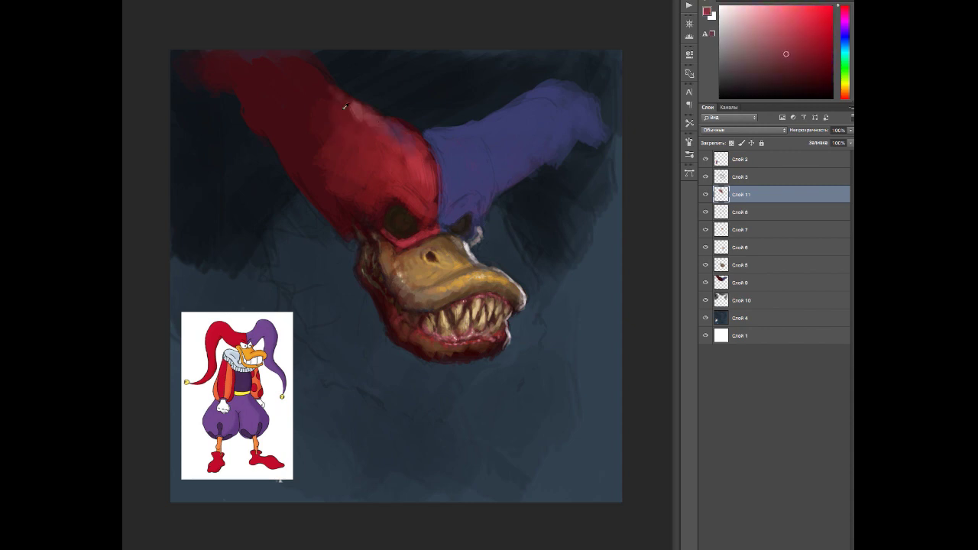
# Step: Flip the canvas horizontally and shade the red horn's folds, outer edge and brow with sampled tones
pyautogui.press('h')
pyautogui.moveTo(427, 165)
pyautogui.mouseDown()
pyautogui.moveTo(398, 178)
pyautogui.moveTo(463, 122)
pyautogui.mouseUp()
pyautogui.keyDown('alt'); pyautogui.click(435, 214); pyautogui.keyUp('alt')
pyautogui.moveTo(409, 200)
pyautogui.mouseDown()
pyautogui.moveTo(417, 220)
pyautogui.moveTo(413, 211)
pyautogui.mouseUp()
pyautogui.keyDown('alt'); pyautogui.click(419, 222); pyautogui.keyUp('alt')
pyautogui.keyDown('alt'); pyautogui.click(454, 218); pyautogui.keyUp('alt')
pyautogui.moveTo(489, 184); pyautogui.dragTo(542, 115)
# Step: Refine the red brow and eyelids around the near eye socket and blend them into the hat seam
pyautogui.keyDown('alt'); pyautogui.click(413, 183); pyautogui.keyUp('alt')
pyautogui.moveTo(413, 183)
pyautogui.mouseDown()
pyautogui.moveTo(383, 146)
pyautogui.moveTo(359, 217)
pyautogui.moveTo(364, 230)
pyautogui.moveTo(402, 234)
pyautogui.mouseUp()
pyautogui.keyDown('alt'); pyautogui.click(367, 175); pyautogui.keyUp('alt')
pyautogui.keyDown('alt'); pyautogui.click(364, 231); pyautogui.keyUp('alt')
pyautogui.keyDown('alt'); pyautogui.click(404, 234); pyautogui.keyUp('alt')
# Step: Shade the purple-blue horn with grey-brown shadows and brighter blue strokes, and flip the canvas back
pyautogui.keyDown('alt'); pyautogui.click(313, 224); pyautogui.keyUp('alt')
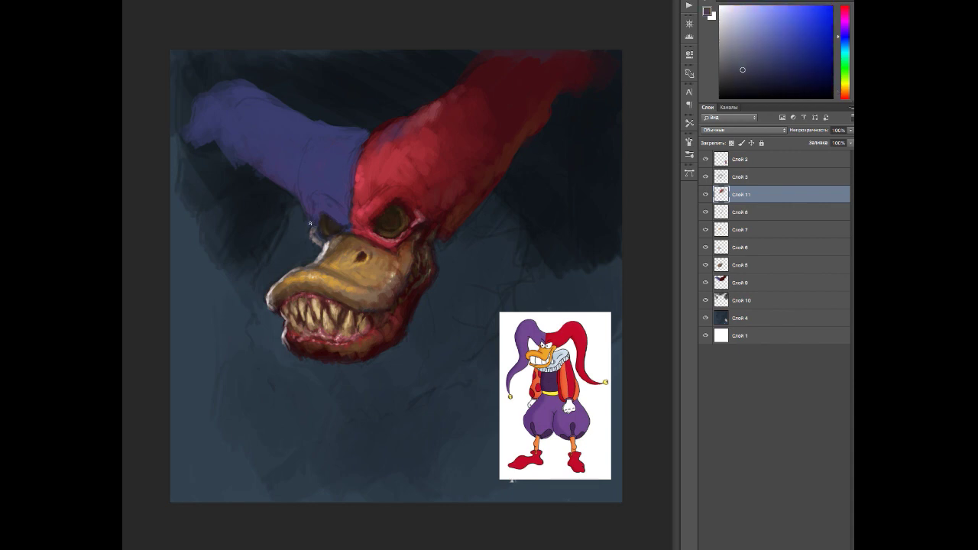
pyautogui.keyDown('alt'); pyautogui.click(332, 171); pyautogui.keyUp('alt')
pyautogui.keyDown('alt'); pyautogui.click(292, 182); pyautogui.keyUp('alt')
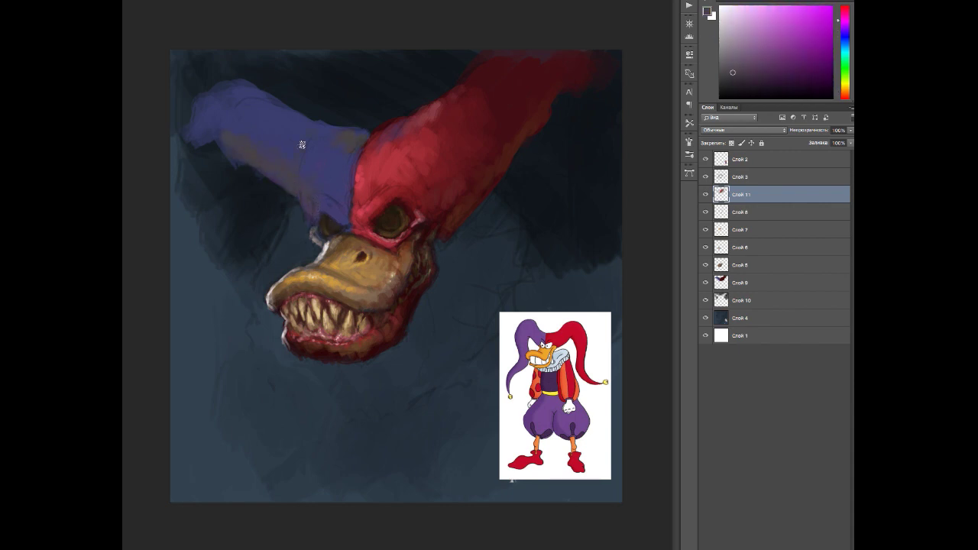
pyautogui.keyDown('alt'); pyautogui.click(295, 120); pyautogui.keyUp('alt')
pyautogui.keyDown('alt'); pyautogui.click(328, 172); pyautogui.keyUp('alt')
pyautogui.moveTo(331, 176); pyautogui.dragTo(333, 155)
pyautogui.press('h')
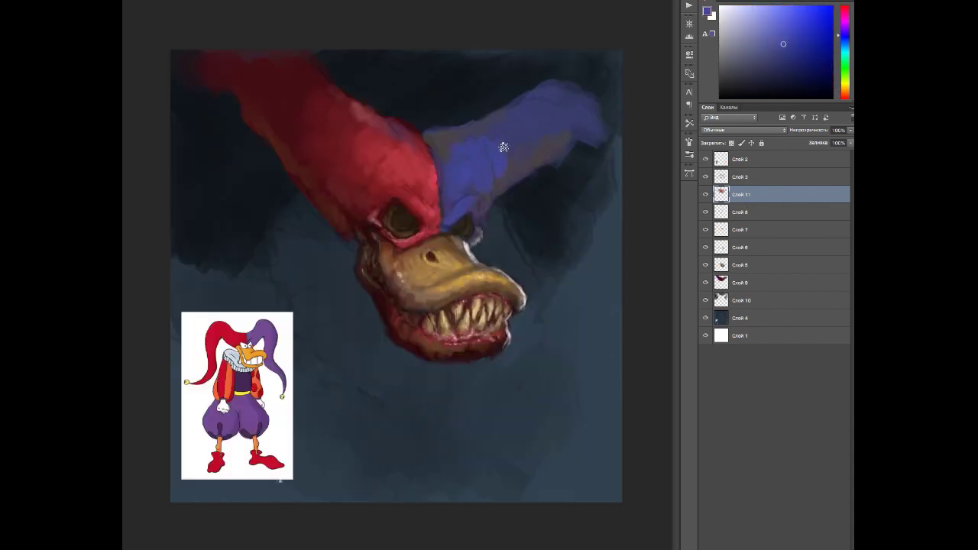
# Step: Paint a near-white rim light along the blue horn's lower edge, from the far eye outward
pyautogui.keyDown('alt'); pyautogui.click(481, 227); pyautogui.keyUp('alt')
pyautogui.moveTo(480, 202)
pyautogui.mouseDown()
pyautogui.moveTo(481, 228)
pyautogui.moveTo(551, 162)
pyautogui.moveTo(527, 167)
pyautogui.mouseUp()
pyautogui.keyDown('alt'); pyautogui.click(497, 187); pyautogui.keyUp('alt')
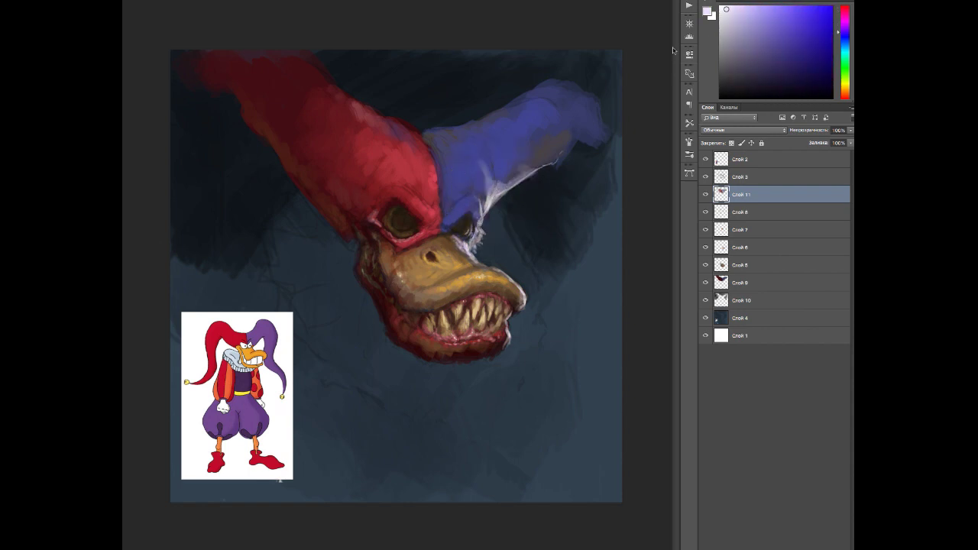
pyautogui.keyDown('alt'); pyautogui.click(469, 210); pyautogui.keyUp('alt')
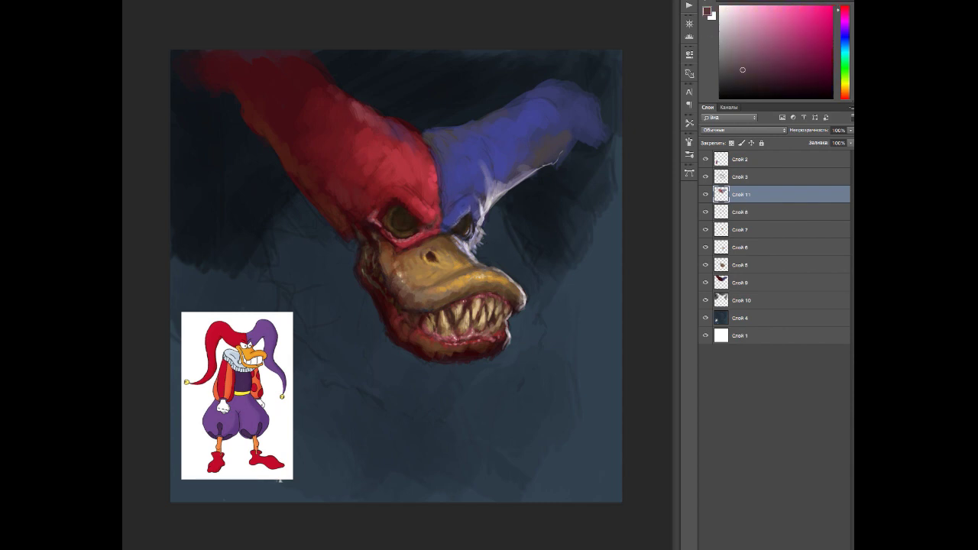
# Step: Shade the red horn's lower outer edge and the skin beside the near eye socket with sampled red and brown tones
pyautogui.keyDown('alt'); pyautogui.click(456, 240); pyautogui.keyUp('alt')
pyautogui.keyDown('alt'); pyautogui.click(372, 183); pyautogui.keyUp('alt')
pyautogui.keyDown('alt'); pyautogui.click(342, 182); pyautogui.keyUp('alt')
pyautogui.keyDown('alt'); pyautogui.click(319, 188); pyautogui.keyUp('alt')
pyautogui.keyDown('alt'); pyautogui.click(344, 208); pyautogui.keyUp('alt')
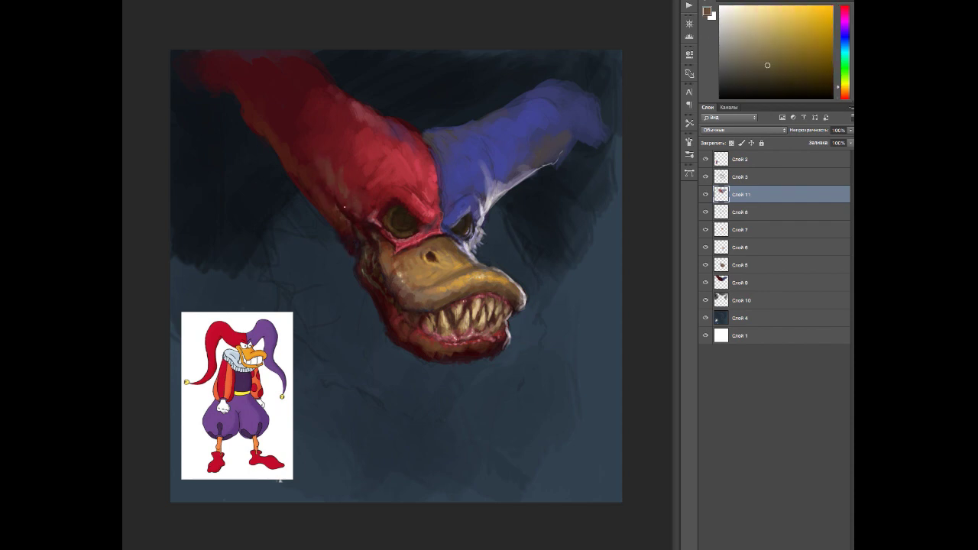
pyautogui.keyDown('alt'); pyautogui.click(367, 230); pyautogui.keyUp('alt')
pyautogui.keyDown('alt'); pyautogui.click(373, 233); pyautogui.keyUp('alt')
# Step: Flip the canvas horizontally and blend the seam between the red and blue halves of the hat with sampled tones
pyautogui.press('h')
pyautogui.keyDown('alt'); pyautogui.click(301, 212); pyautogui.keyUp('alt')
pyautogui.keyDown('alt'); pyautogui.click(356, 178); pyautogui.keyUp('alt')
pyautogui.keyDown('alt'); pyautogui.click(351, 153); pyautogui.keyUp('alt')
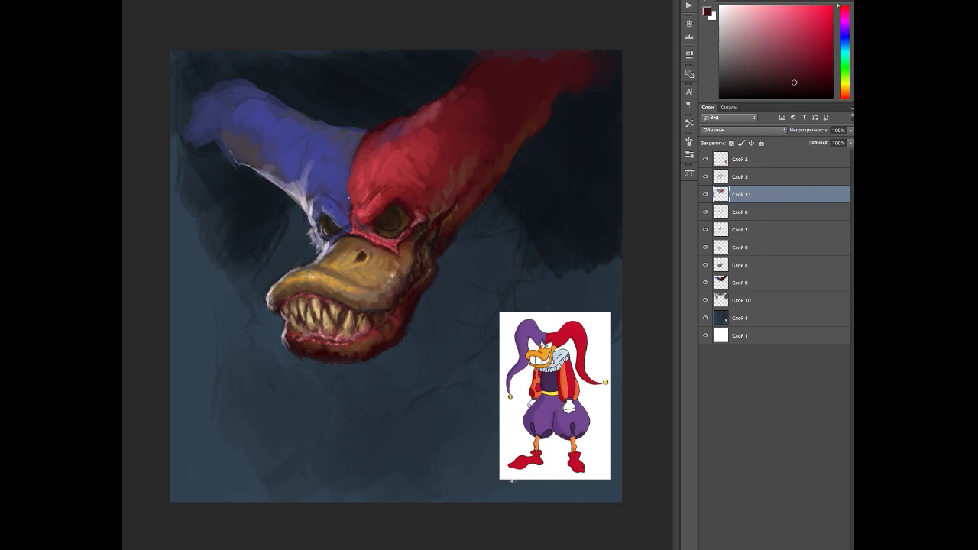
pyautogui.keyDown('alt'); pyautogui.click(321, 176); pyautogui.keyUp('alt')
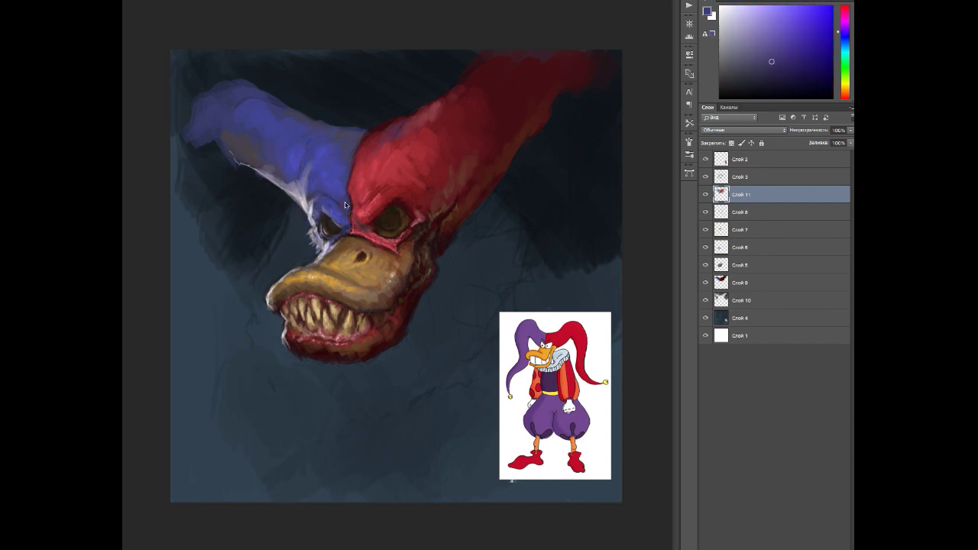
pyautogui.keyDown('alt'); pyautogui.click(369, 132); pyautogui.keyUp('alt')
pyautogui.keyDown('alt'); pyautogui.click(373, 138); pyautogui.keyUp('alt')
# Step: Create a new layer, flip the canvas back and paint olive-brown eyeballs inside both dark sockets
pyautogui.keyDown('alt'); pyautogui.click(390, 223); pyautogui.keyUp('alt')
pyautogui.hotkey('ctrl', 'shift', 'alt', 'n')
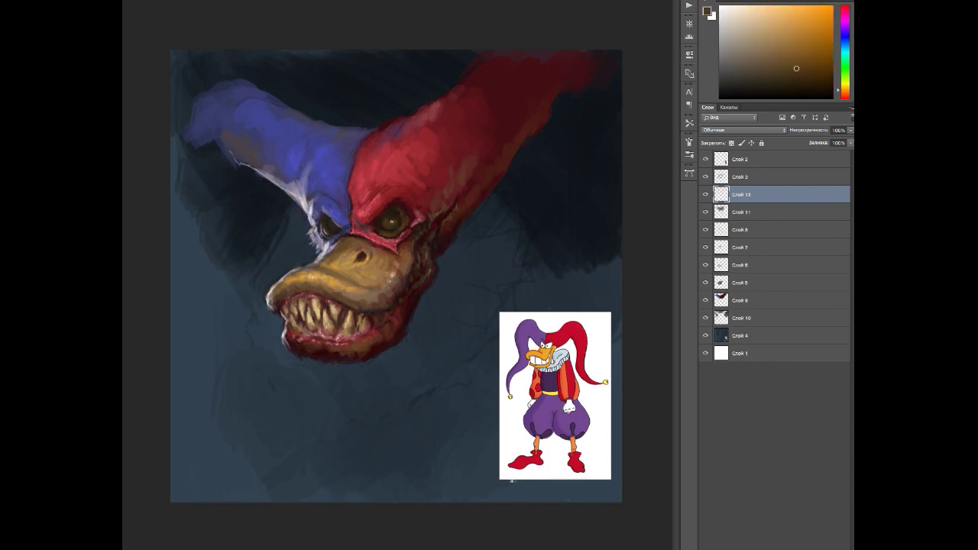
pyautogui.hotkey('ctrl', 'alt', 'shift', 'h')
pyautogui.keyDown('alt'); pyautogui.click(355, 223); pyautogui.keyUp('alt')
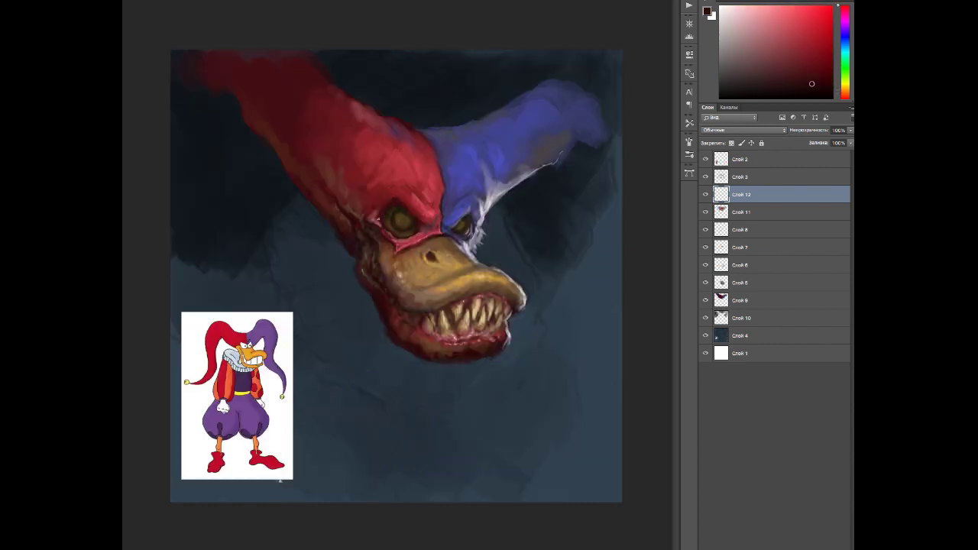
pyautogui.keyDown('alt'); pyautogui.click(405, 220); pyautogui.keyUp('alt')
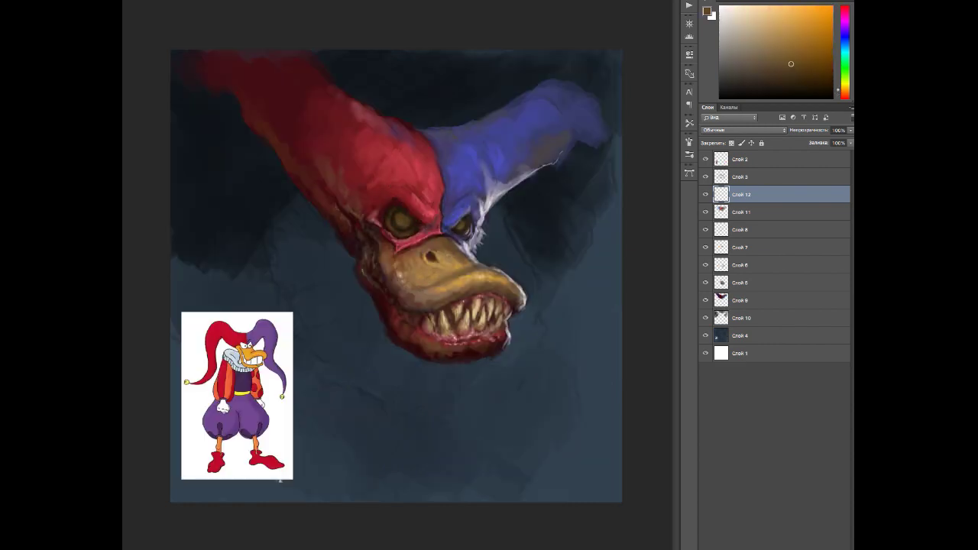
pyautogui.keyDown('alt'); pyautogui.click(280, 480); pyautogui.keyUp('alt')
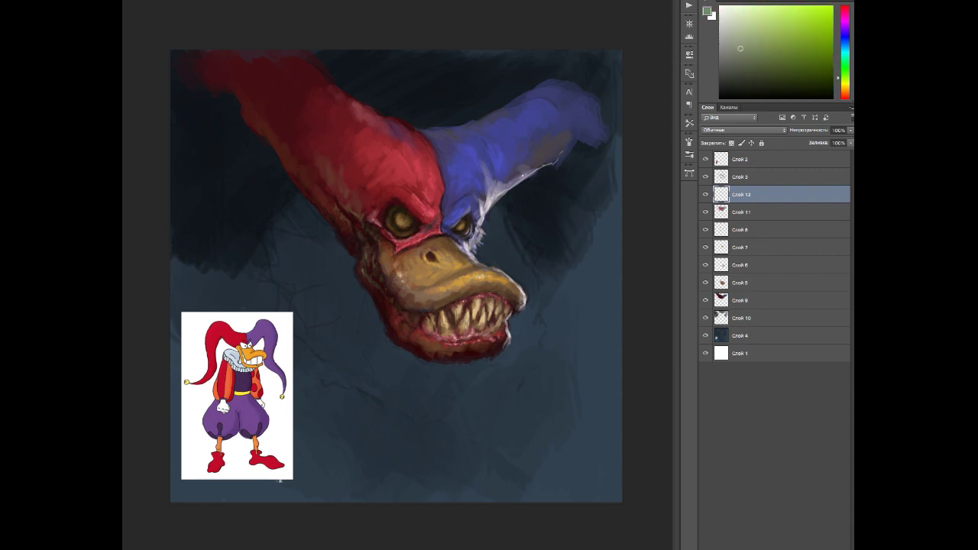
pyautogui.keyDown('alt'); pyautogui.click(463, 226); pyautogui.keyUp('alt')
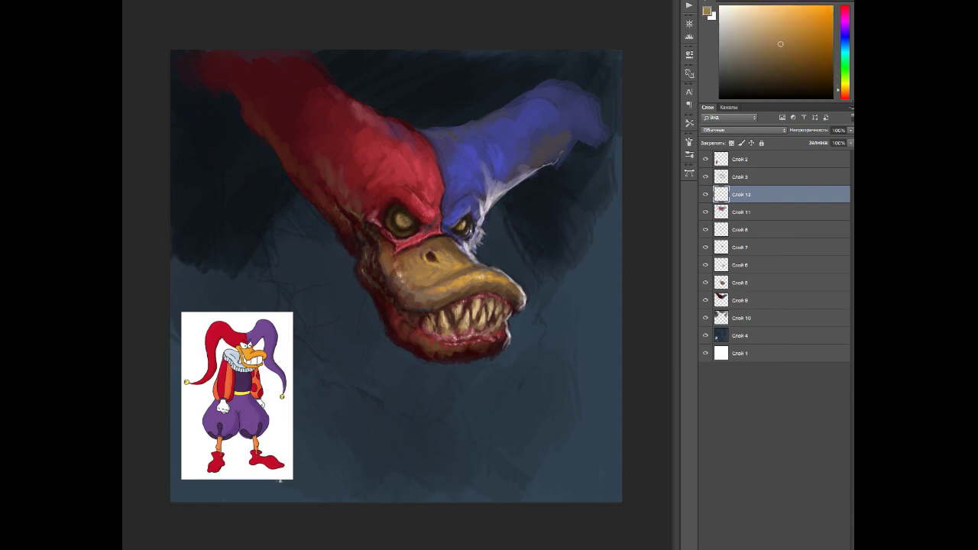
# Step: Build up the near eye's iris and, on another new layer, add pale cream highlights with dark shading under the brow
pyautogui.keyDown('alt'); pyautogui.click(391, 222); pyautogui.keyUp('alt')
pyautogui.keyDown('alt'); pyautogui.click(397, 206); pyautogui.keyUp('alt')
pyautogui.hotkey('ctrl', 'shift', 'alt', 'n')
pyautogui.keyDown('alt'); pyautogui.click(410, 223); pyautogui.keyUp('alt')
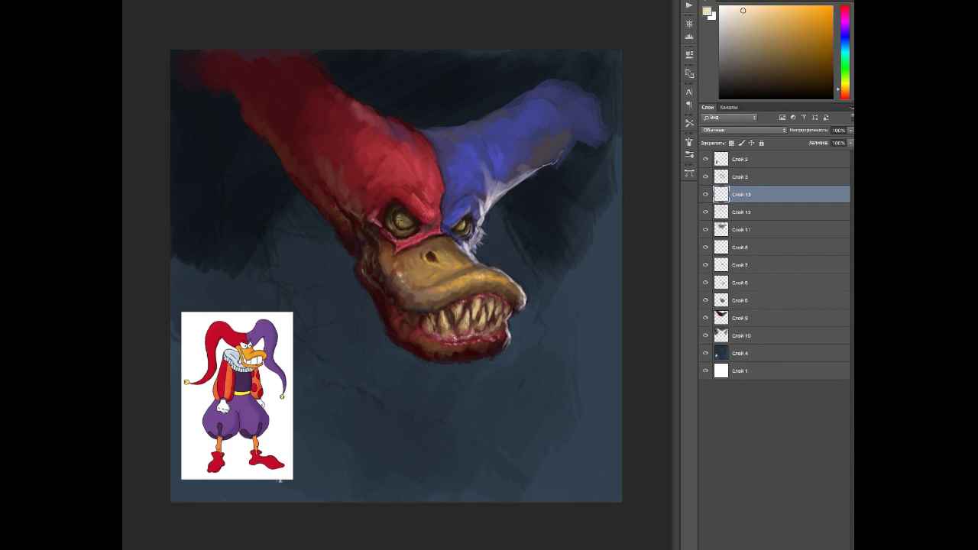
pyautogui.keyDown('alt'); pyautogui.click(405, 222); pyautogui.keyUp('alt')
pyautogui.keyDown('alt'); pyautogui.click(398, 208); pyautogui.keyUp('alt')
pyautogui.keyDown('alt'); pyautogui.click(408, 220); pyautogui.keyUp('alt')
# Step: Refine the far eye's glow and shade the blue brow and lids around it with sampled tones
pyautogui.keyDown('alt'); pyautogui.click(463, 225); pyautogui.keyUp('alt')
pyautogui.keyDown('alt'); pyautogui.click(473, 195); pyautogui.keyUp('alt')
pyautogui.keyDown('alt'); pyautogui.click(455, 224); pyautogui.keyUp('alt')
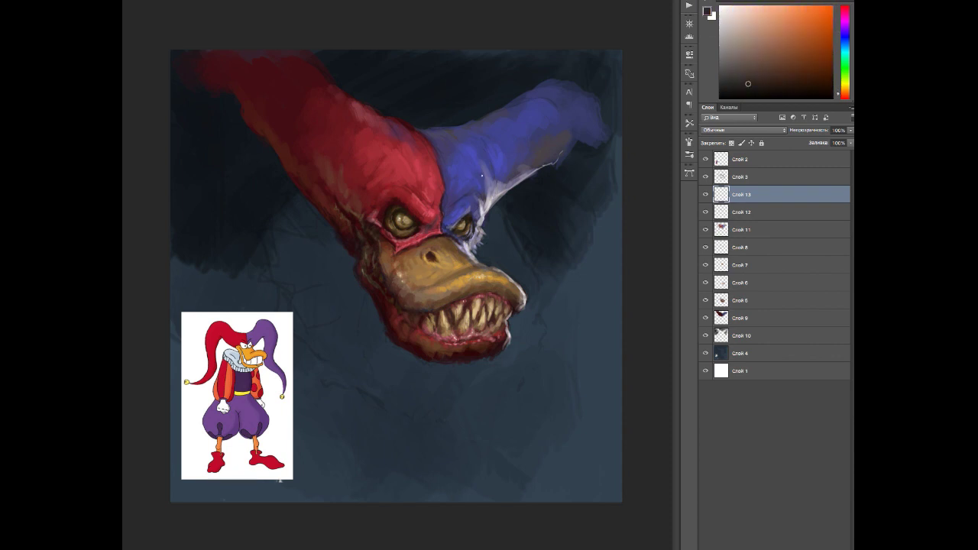
pyautogui.keyDown('alt'); pyautogui.click(470, 200); pyautogui.keyUp('alt')
# Step: Flip the canvas and, on a new layer, paint dark cracks across the red and blue halves plus a reddish edge along the red horn
pyautogui.click(129, 90)
pyautogui.keyDown('alt'); pyautogui.click(406, 174); pyautogui.keyUp('alt')
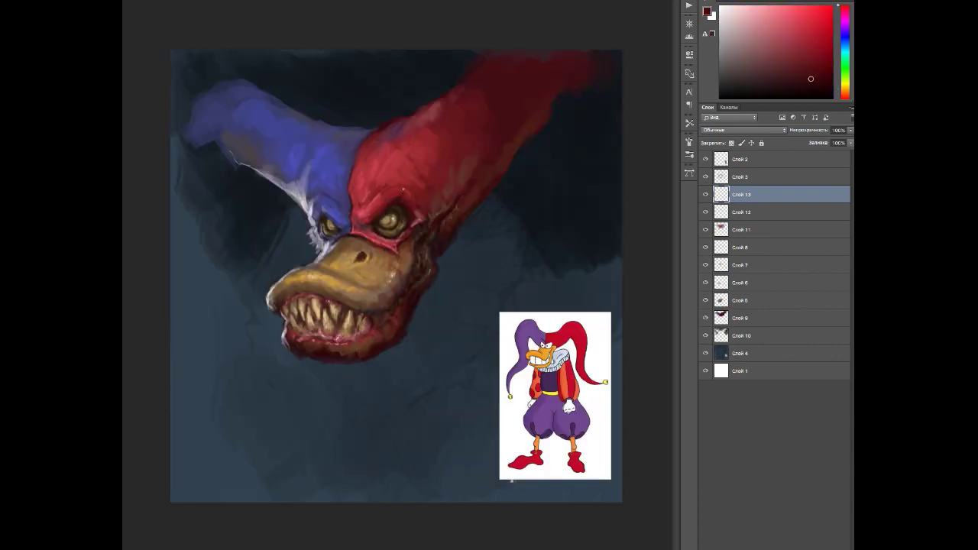
pyautogui.hotkey('ctrl', 'shift', 'alt', 'n')
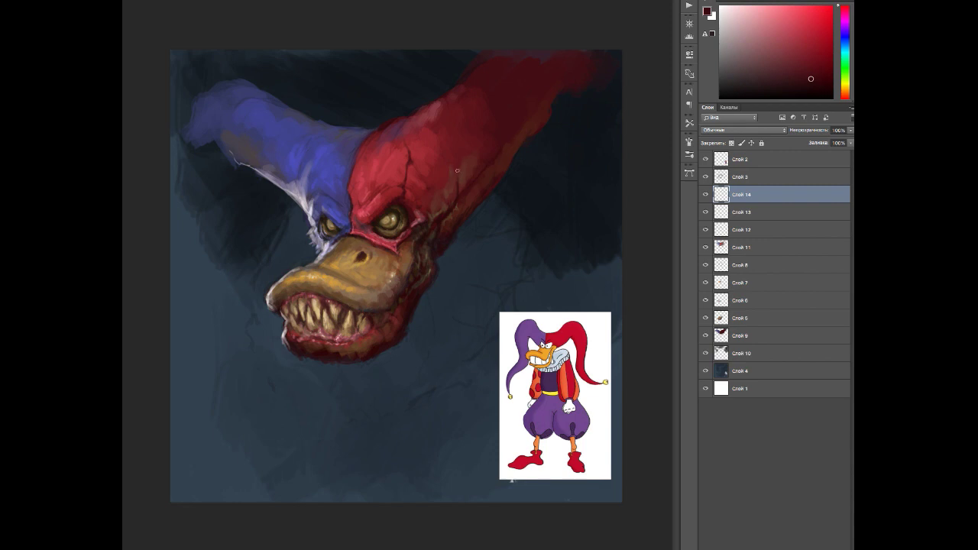
pyautogui.keyDown('alt'); pyautogui.click(310, 205); pyautogui.keyUp('alt')
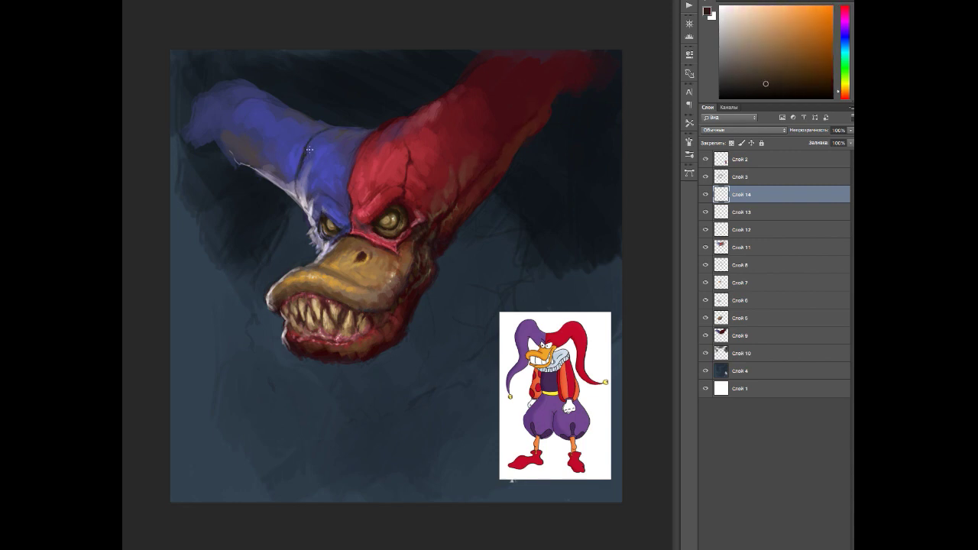
pyautogui.keyDown('alt'); pyautogui.click(405, 157); pyautogui.keyUp('alt')
pyautogui.keyDown('alt'); pyautogui.click(391, 306); pyautogui.keyUp('alt')
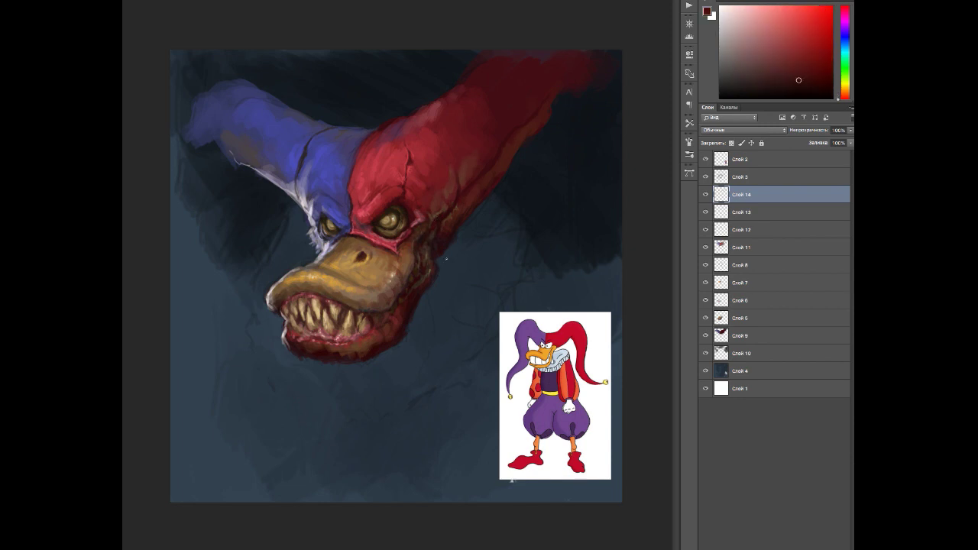
# Step: Create a new layer, flip the canvas back and block in a brown collar mass behind the head and jaw
pyautogui.hotkey('ctrl', 'shift', 'alt', 'n')
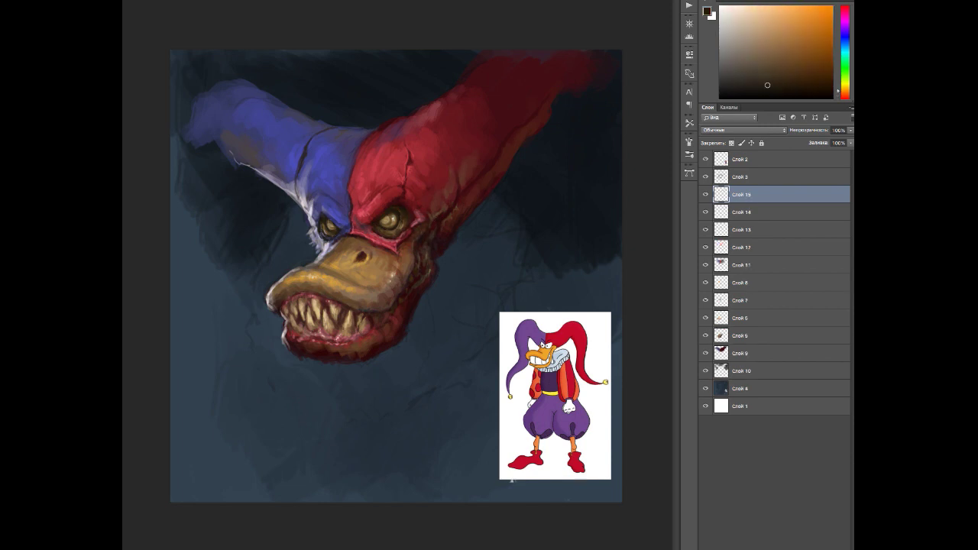
pyautogui.press('h')
pyautogui.keyDown('alt'); pyautogui.click(502, 176); pyautogui.keyUp('alt')
pyautogui.moveTo(310, 233)
pyautogui.mouseDown()
pyautogui.moveTo(340, 269)
pyautogui.moveTo(345, 306)
pyautogui.moveTo(262, 315)
pyautogui.moveTo(311, 247)
pyautogui.moveTo(258, 278)
pyautogui.moveTo(340, 276)
pyautogui.moveTo(307, 376)
pyautogui.moveTo(391, 389)
pyautogui.moveTo(346, 330)
pyautogui.mouseUp()
pyautogui.keyDown('alt'); pyautogui.click(345, 330); pyautogui.keyUp('alt')
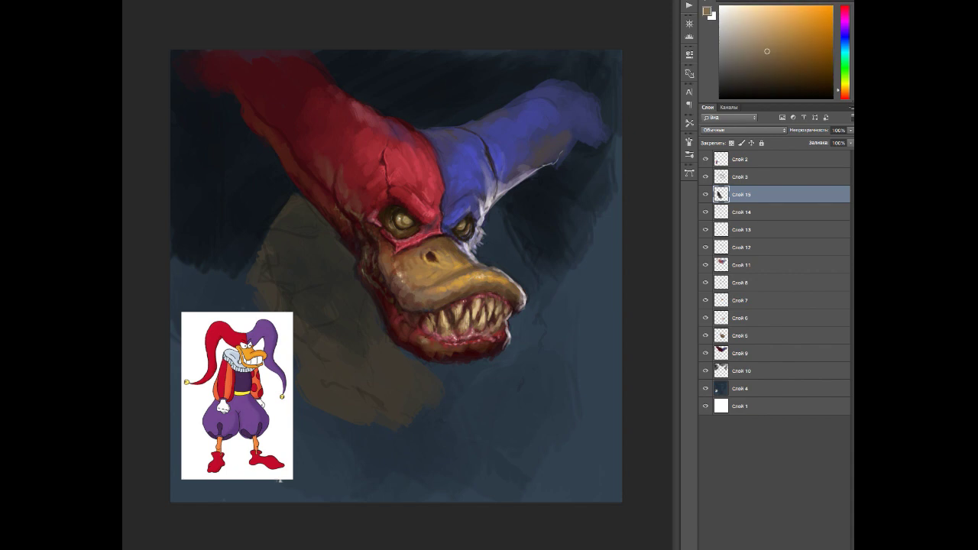
# Step: Create a new layer above Слой 3 and refine where the mask meets the top of the beak with sampled tones
pyautogui.keyDown('alt'); pyautogui.click(459, 351); pyautogui.keyUp('alt')
pyautogui.hotkey('ctrl', 'shift', 'alt', 'n')
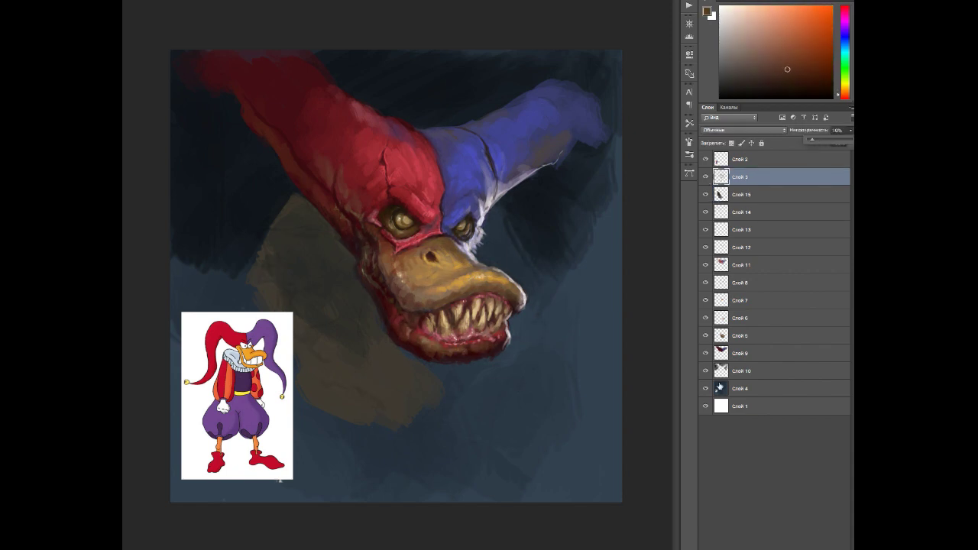
pyautogui.keyDown('alt'); pyautogui.click(444, 246); pyautogui.keyUp('alt')
pyautogui.keyDown('alt'); pyautogui.click(432, 240); pyautogui.keyUp('alt')
pyautogui.keyDown('alt'); pyautogui.click(436, 238); pyautogui.keyUp('alt')
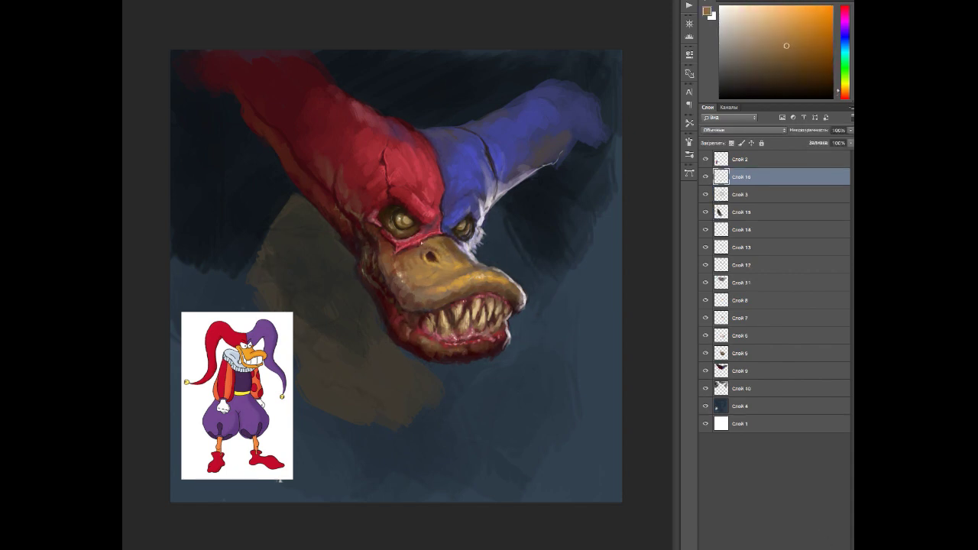
pyautogui.keyDown('alt'); pyautogui.click(456, 242); pyautogui.keyUp('alt')
pyautogui.keyDown('alt'); pyautogui.click(468, 256); pyautogui.keyUp('alt')
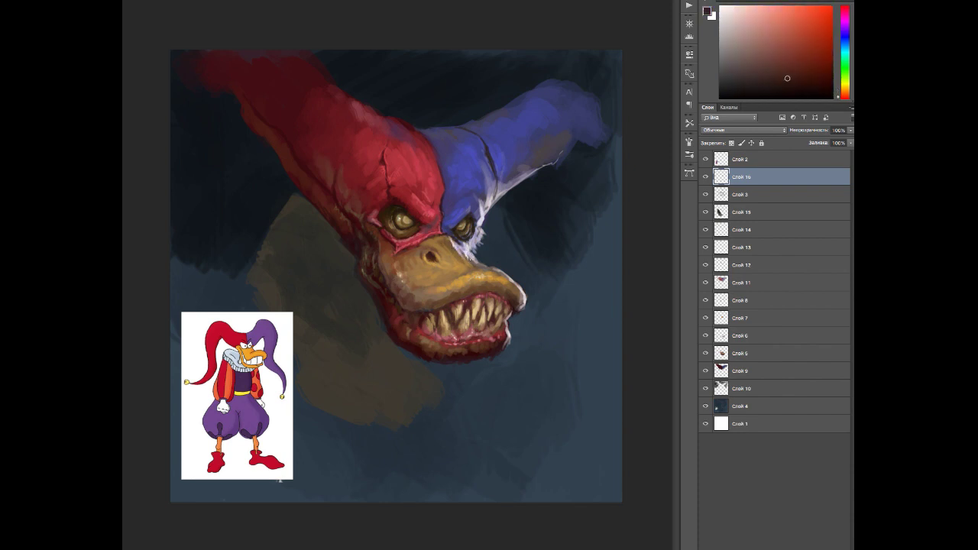
# Step: Paint fine dark hairs at the back of the cheek and pale feather tufts below the far eye
pyautogui.keyDown('alt'); pyautogui.click(476, 248); pyautogui.keyUp('alt')
pyautogui.keyDown('alt'); pyautogui.click(344, 233); pyautogui.keyUp('alt')
pyautogui.keyDown('alt'); pyautogui.click(344, 246); pyautogui.keyUp('alt')
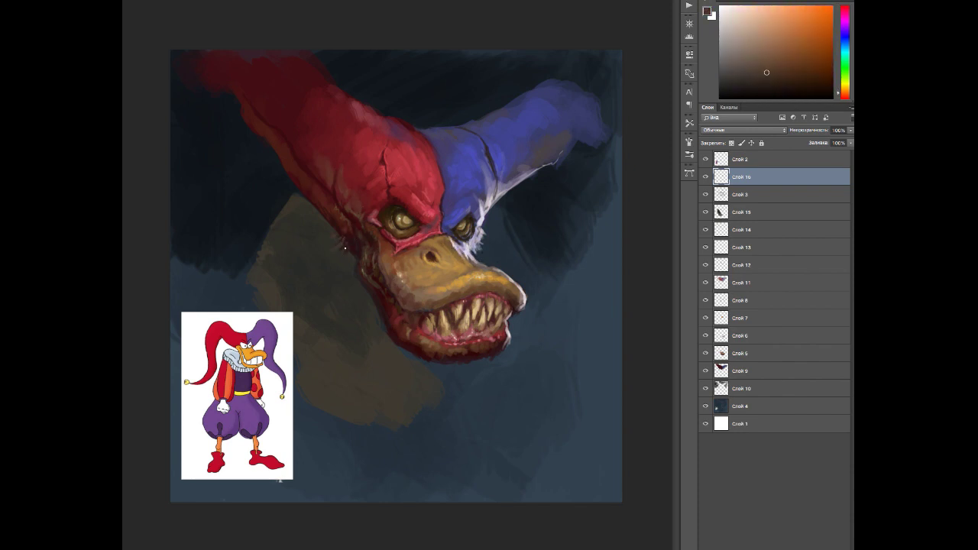
pyautogui.keyDown('alt'); pyautogui.click(348, 252); pyautogui.keyUp('alt')
pyautogui.keyDown('alt'); pyautogui.click(467, 246); pyautogui.keyUp('alt')
pyautogui.keyDown('alt'); pyautogui.click(479, 237); pyautogui.keyUp('alt')
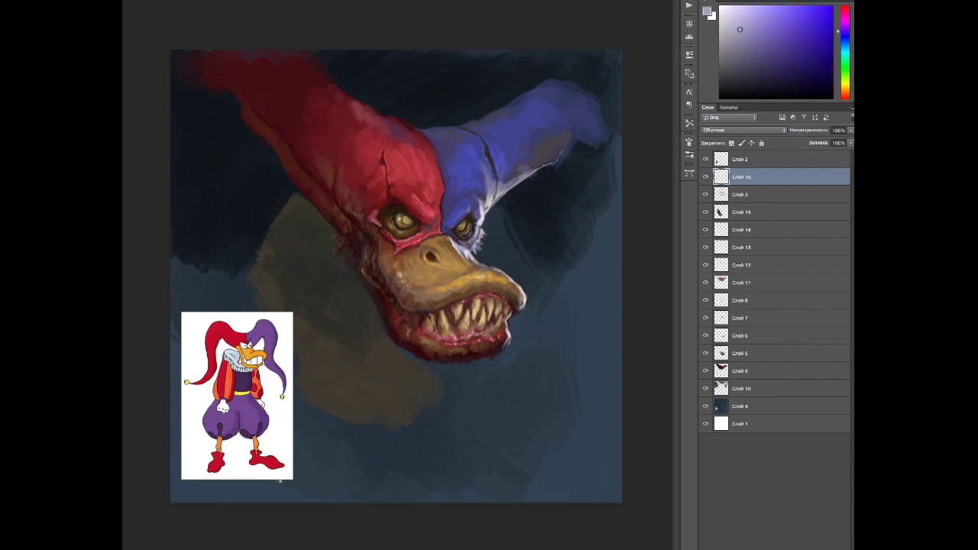
# Step: Flip the canvas horizontally and refine the dark lids and corners around the near eye with sampled tones
pyautogui.keyDown('alt'); pyautogui.click(401, 208); pyautogui.keyUp('alt')
pyautogui.hotkey('shift', 'h')
pyautogui.keyDown('alt'); pyautogui.click(383, 219); pyautogui.keyUp('alt')
pyautogui.keyDown('alt'); pyautogui.click(373, 215); pyautogui.keyUp('alt')
pyautogui.keyDown('alt'); pyautogui.click(497, 244); pyautogui.keyUp('alt')
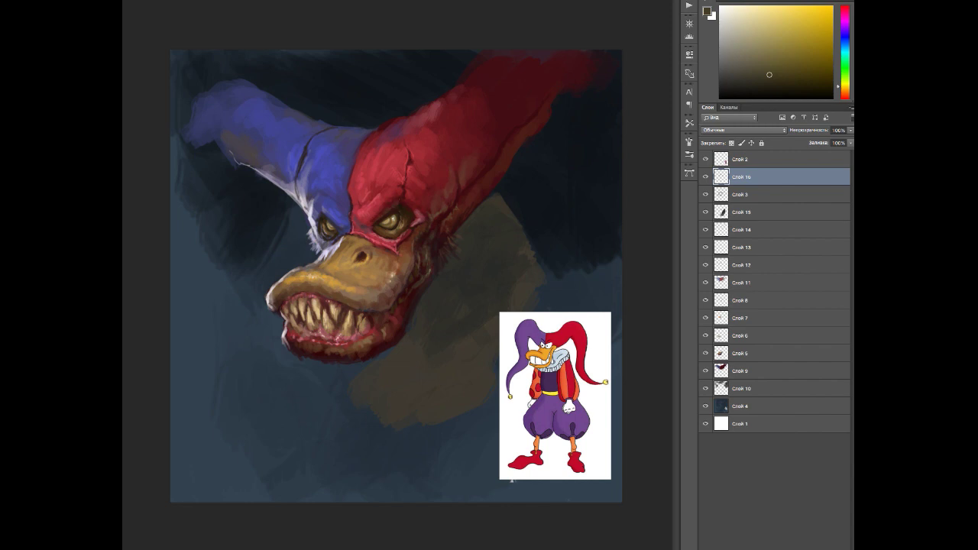
pyautogui.keyDown('alt'); pyautogui.click(404, 208); pyautogui.keyUp('alt')
pyautogui.keyDown('alt'); pyautogui.click(387, 219); pyautogui.keyUp('alt')
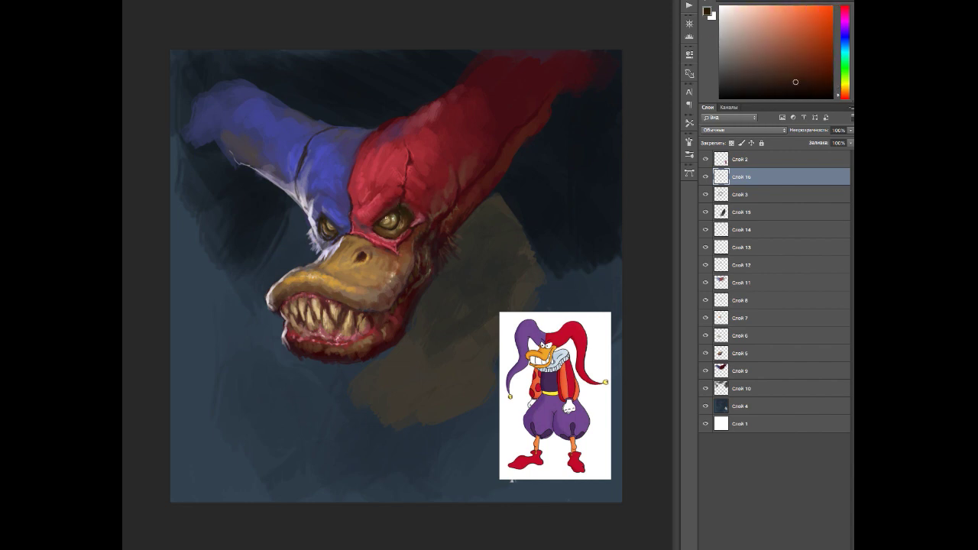
# Step: Select the background shadow layer Слой 10 and darken the backdrop in front of the beak and below the blue horn
pyautogui.keyDown('alt'); pyautogui.click(283, 221); pyautogui.keyUp('alt')
pyautogui.keyDown('ctrl'); pyautogui.click(283, 222); pyautogui.keyUp('ctrl')
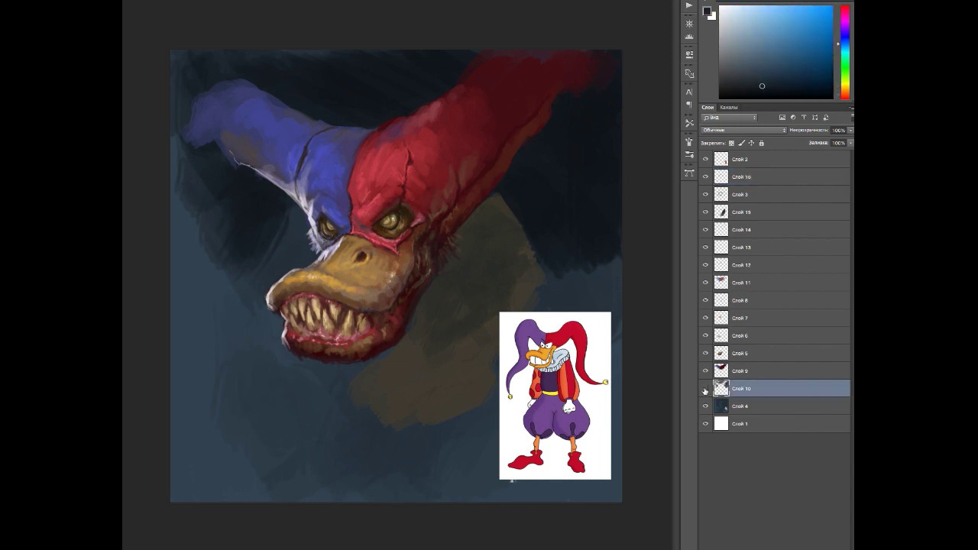
pyautogui.moveTo(282, 222)
pyautogui.mouseDown()
pyautogui.moveTo(204, 158)
pyautogui.moveTo(207, 312)
pyautogui.mouseUp()
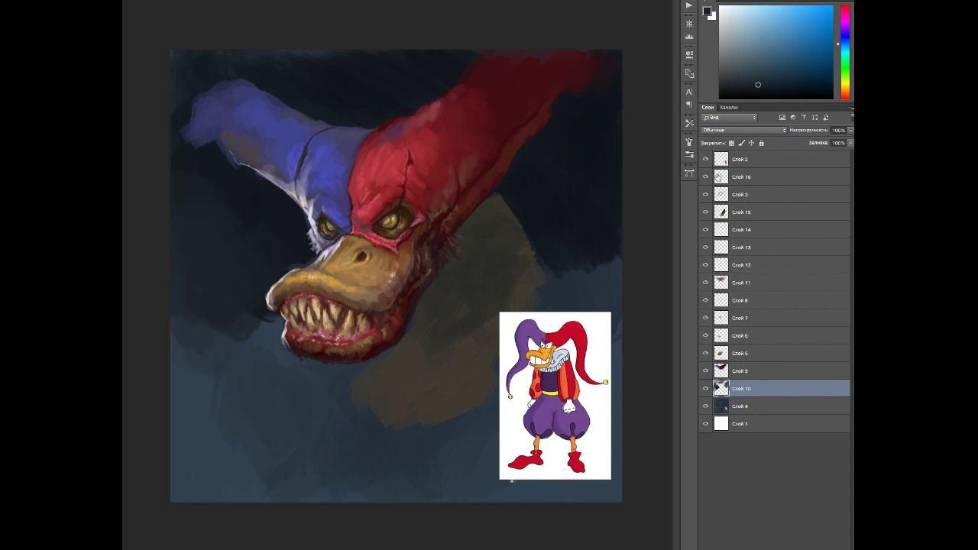
# Step: Create a new layer and refine the red and blue seam between the eyes with sampled reds and dark tones
pyautogui.hotkey('ctrl', 'shift', 'alt', 'n')
pyautogui.keyDown('alt'); pyautogui.click(373, 149); pyautogui.keyUp('alt')
pyautogui.keyDown('alt'); pyautogui.click(353, 229); pyautogui.keyUp('alt')
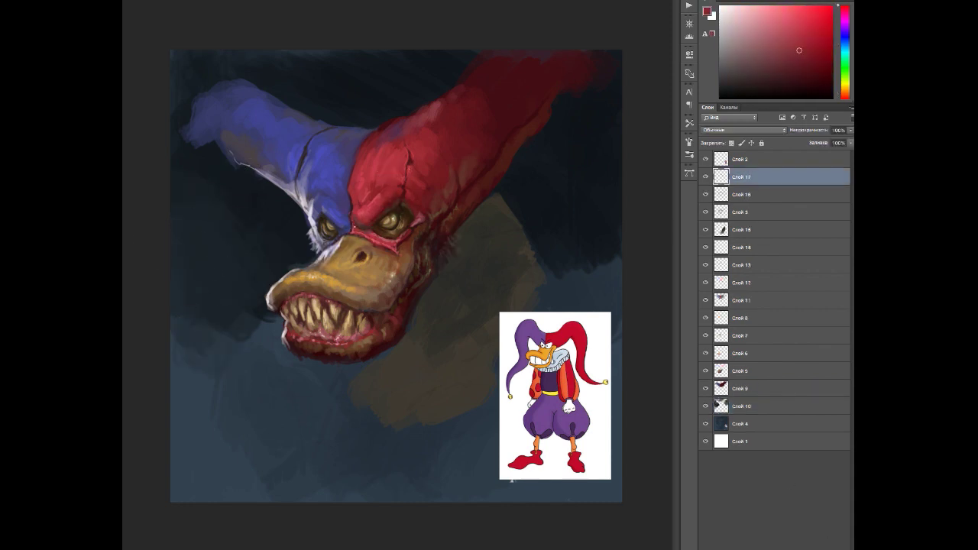
pyautogui.keyDown('alt'); pyautogui.click(343, 235); pyautogui.keyUp('alt')
pyautogui.keyDown('alt'); pyautogui.click(351, 216); pyautogui.keyUp('alt')
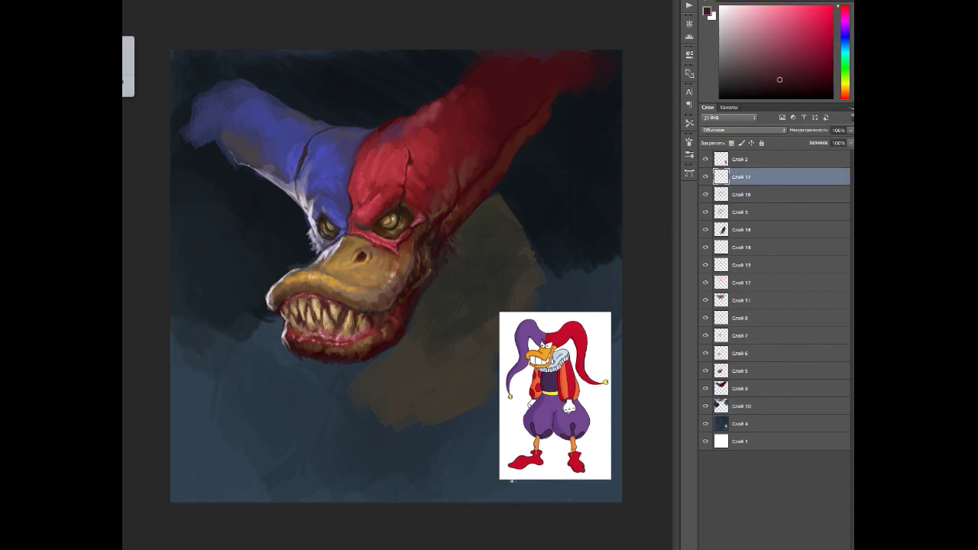
# Step: Flip the canvas back and touch up the red brow, the beak's base and the near eye's pink lower lid
pyautogui.press('h')
pyautogui.keyDown('alt'); pyautogui.click(441, 210); pyautogui.keyUp('alt')
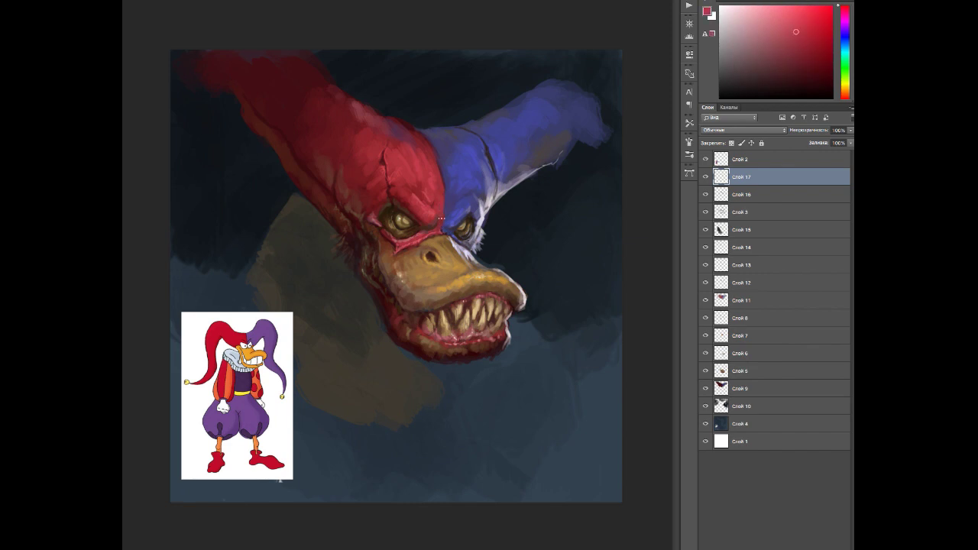
pyautogui.keyDown('alt'); pyautogui.click(429, 242); pyautogui.keyUp('alt')
pyautogui.keyDown('alt'); pyautogui.click(415, 243); pyautogui.keyUp('alt')
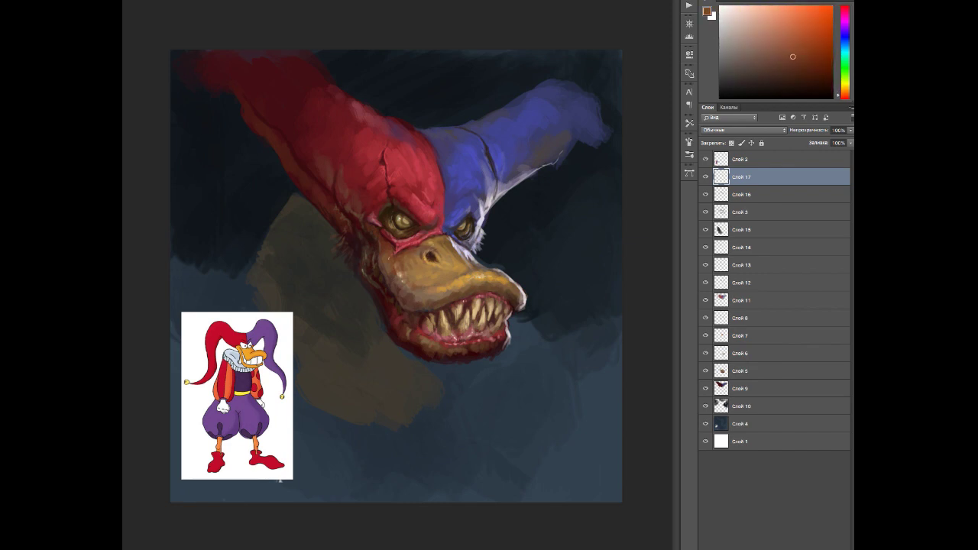
pyautogui.keyDown('alt'); pyautogui.click(374, 221); pyautogui.keyUp('alt')
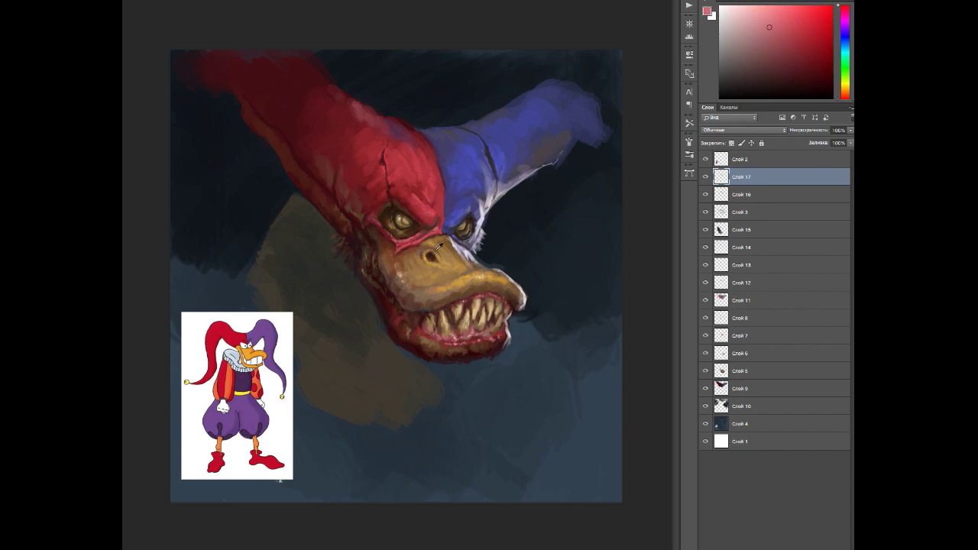
# Step: Refine the beak's upper ridge and tip with sampled ochre and pale grey-brown tones
pyautogui.keyDown('alt'); pyautogui.click(454, 276); pyautogui.keyUp('alt')
pyautogui.keyDown('alt'); pyautogui.click(496, 268); pyautogui.keyUp('alt')
pyautogui.keyDown('alt'); pyautogui.click(506, 285); pyautogui.keyUp('alt')
pyautogui.keyDown('alt'); pyautogui.click(514, 294); pyautogui.keyUp('alt')
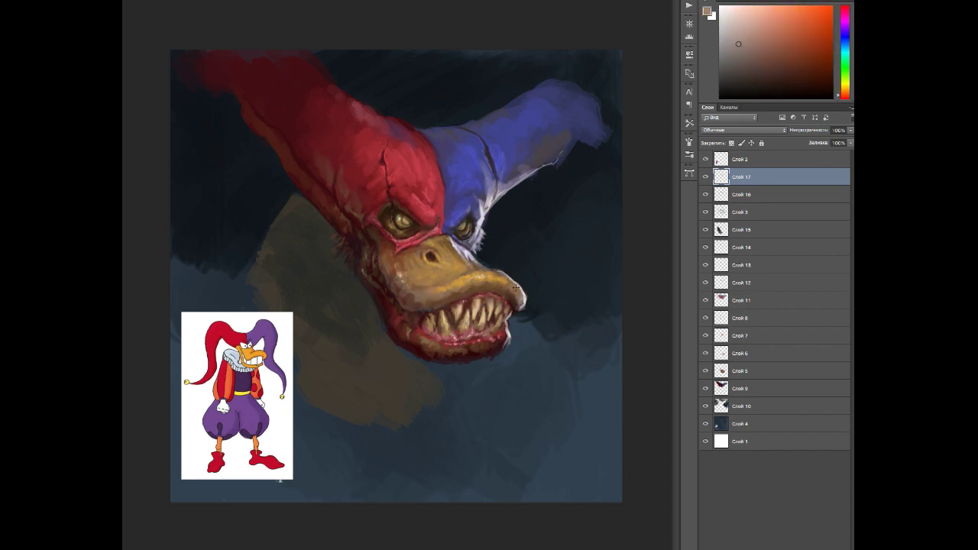
pyautogui.keyDown('alt'); pyautogui.click(530, 305); pyautogui.keyUp('alt')
# Step: On a new layer, block in the beige ruff around the neck and shade its part beneath the red horn grey-brown
pyautogui.hotkey('ctrl', 'shift', 'alt', 'n')
pyautogui.moveTo(329, 336)
pyautogui.mouseDown()
pyautogui.moveTo(353, 386)
pyautogui.moveTo(457, 391)
pyautogui.mouseUp()
pyautogui.keyDown('alt'); pyautogui.click(331, 349); pyautogui.keyUp('alt')
pyautogui.moveTo(332, 350)
pyautogui.mouseDown()
pyautogui.moveTo(324, 370)
pyautogui.moveTo(260, 290)
pyautogui.moveTo(345, 306)
pyautogui.moveTo(306, 244)
pyautogui.mouseUp()
pyautogui.keyDown('alt'); pyautogui.click(305, 240); pyautogui.keyUp('alt')
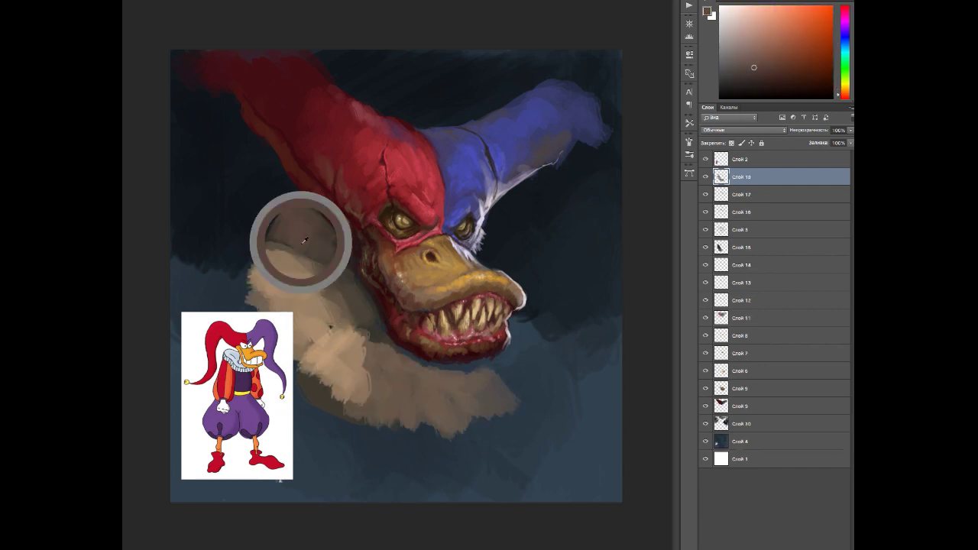
pyautogui.keyDown('alt'); pyautogui.click(322, 250); pyautogui.keyUp('alt')
pyautogui.keyDown('alt'); pyautogui.click(302, 269); pyautogui.keyUp('alt')
# Step: Paint light and dark radial pleats across the ruff and extend it under the jaw toward the beak tip
pyautogui.moveTo(332, 306)
pyautogui.mouseDown()
pyautogui.moveTo(367, 332)
pyautogui.moveTo(459, 374)
pyautogui.mouseUp()
pyautogui.keyDown('alt'); pyautogui.click(413, 359); pyautogui.keyUp('alt')
pyautogui.moveTo(367, 359)
pyautogui.mouseDown()
pyautogui.moveTo(405, 417)
pyautogui.moveTo(387, 369)
pyautogui.moveTo(454, 402)
pyautogui.moveTo(528, 393)
pyautogui.moveTo(527, 367)
pyautogui.mouseUp()
pyautogui.keyDown('alt'); pyautogui.click(431, 392); pyautogui.keyUp('alt')
pyautogui.keyDown('alt'); pyautogui.click(460, 390); pyautogui.keyUp('alt')
pyautogui.moveTo(474, 383); pyautogui.dragTo(539, 351)
pyautogui.keyDown('alt'); pyautogui.click(519, 336); pyautogui.keyUp('alt')
# Step: On a new layer behind the head, paint the ruff's far side with grey pleats from the far eye down past the jaw
pyautogui.keyDown('ctrl'); pyautogui.click(520, 344); pyautogui.keyUp('ctrl')
pyautogui.hotkey('ctrl', 'shift', 'alt', 'n')
pyautogui.moveTo(519, 253); pyautogui.dragTo(533, 329)
pyautogui.keyDown('alt'); pyautogui.click(533, 328); pyautogui.keyUp('alt')
pyautogui.moveTo(485, 229)
pyautogui.mouseDown()
pyautogui.moveTo(535, 294)
pyautogui.moveTo(547, 355)
pyautogui.mouseUp()
pyautogui.keyDown('alt'); pyautogui.click(538, 329); pyautogui.keyUp('alt')
pyautogui.moveTo(516, 321); pyautogui.dragTo(552, 359)
pyautogui.keyDown('alt'); pyautogui.click(543, 321); pyautogui.keyUp('alt')
pyautogui.keyDown('alt'); pyautogui.click(483, 248); pyautogui.keyUp('alt')
pyautogui.moveTo(489, 226)
pyautogui.mouseDown()
pyautogui.moveTo(509, 252)
pyautogui.moveTo(523, 313)
pyautogui.moveTo(493, 359)
pyautogui.mouseUp()
# Step: Create a new layer and refine the ruff shading and pale rim around the jaw and beak with sampled tones
pyautogui.hotkey('ctrl', 'shift', 'alt', 'n')
pyautogui.keyDown('alt'); pyautogui.click(485, 252); pyautogui.keyUp('alt')
pyautogui.keyDown('alt'); pyautogui.click(486, 367); pyautogui.keyUp('alt')
pyautogui.keyDown('alt'); pyautogui.click(475, 363); pyautogui.keyUp('alt')
pyautogui.keyDown('alt'); pyautogui.click(506, 337); pyautogui.keyUp('alt')
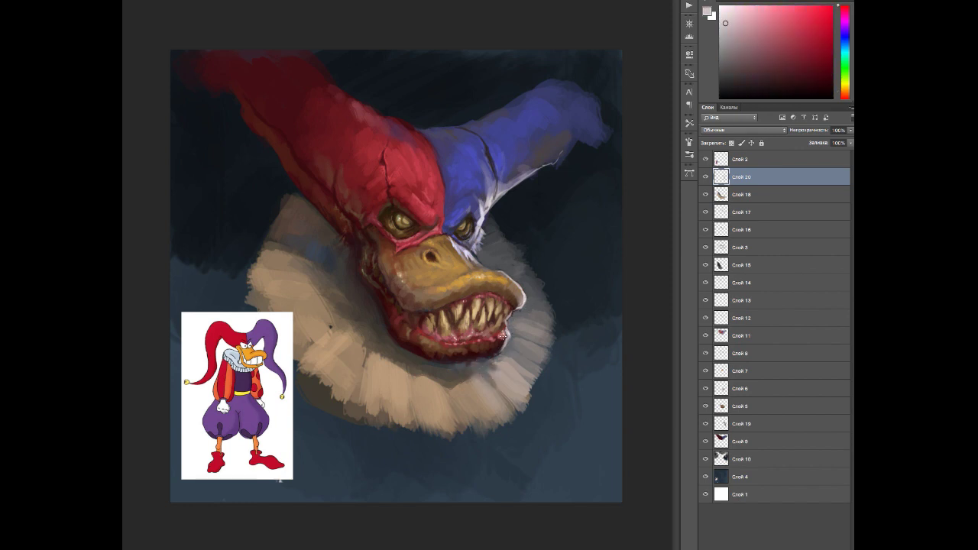
pyautogui.keyDown('alt'); pyautogui.click(516, 267); pyautogui.keyUp('alt')
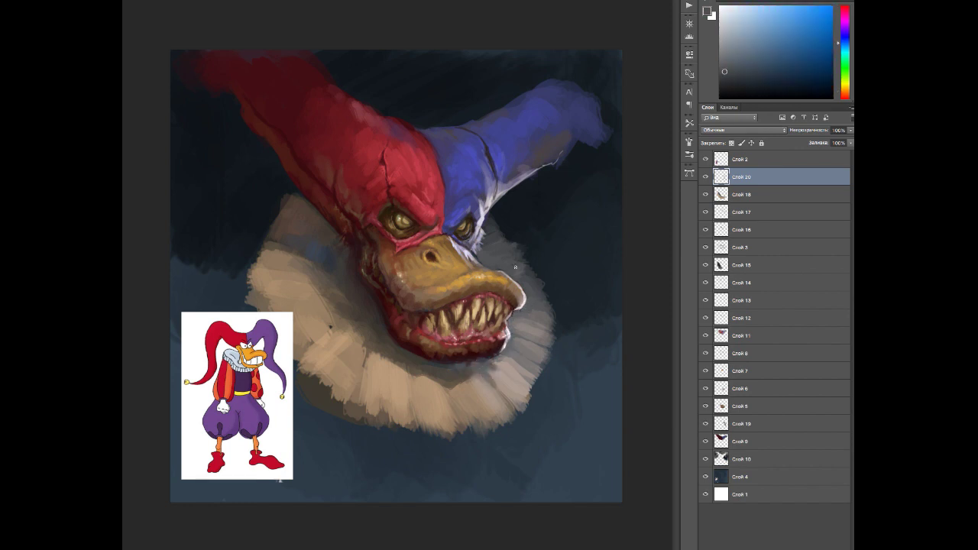
# Step: Flip the canvas horizontally and refine the nostril's rim and dark opening with sampled orange-brown tones
pyautogui.hotkey('ctrl', 'shift', 'h')
pyautogui.keyDown('alt'); pyautogui.click(380, 289); pyautogui.keyUp('alt')
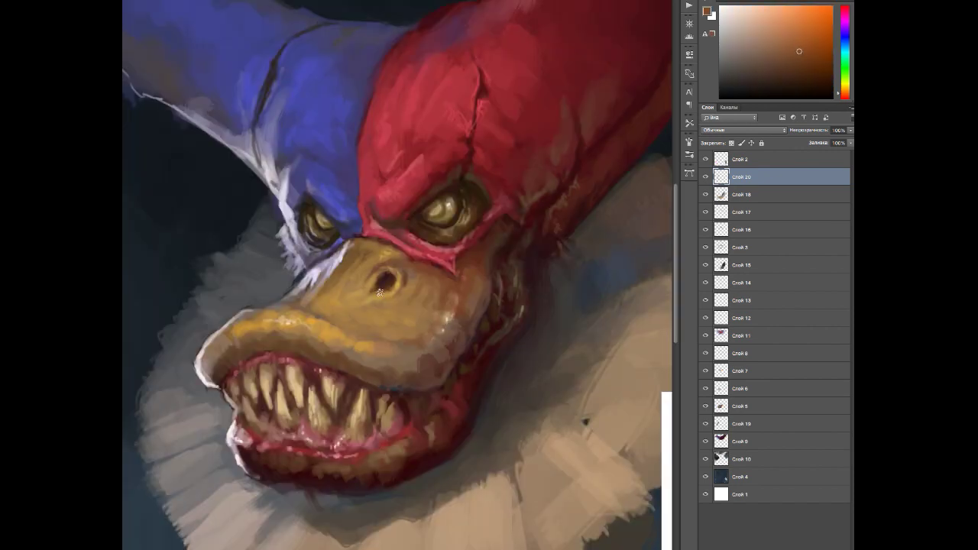
pyautogui.keyDown('alt'); pyautogui.click(384, 274); pyautogui.keyUp('alt')
pyautogui.keyDown('alt'); pyautogui.click(390, 265); pyautogui.keyUp('alt')
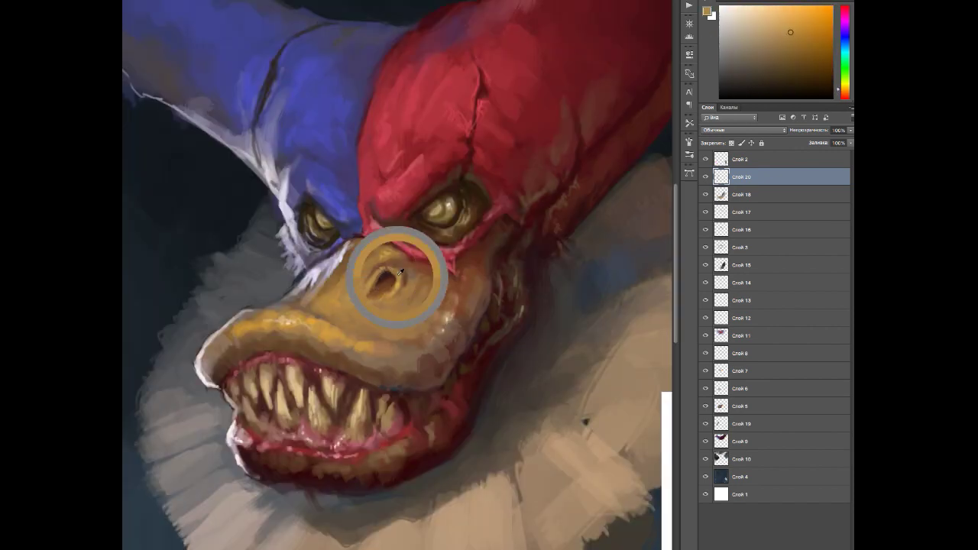
pyautogui.keyDown('alt'); pyautogui.click(393, 262); pyautogui.keyUp('alt')
pyautogui.keyDown('alt'); pyautogui.click(384, 266); pyautogui.keyUp('alt')
pyautogui.keyDown('alt'); pyautogui.click(397, 281); pyautogui.keyUp('alt')
pyautogui.keyDown('alt'); pyautogui.click(390, 290); pyautogui.keyUp('alt')
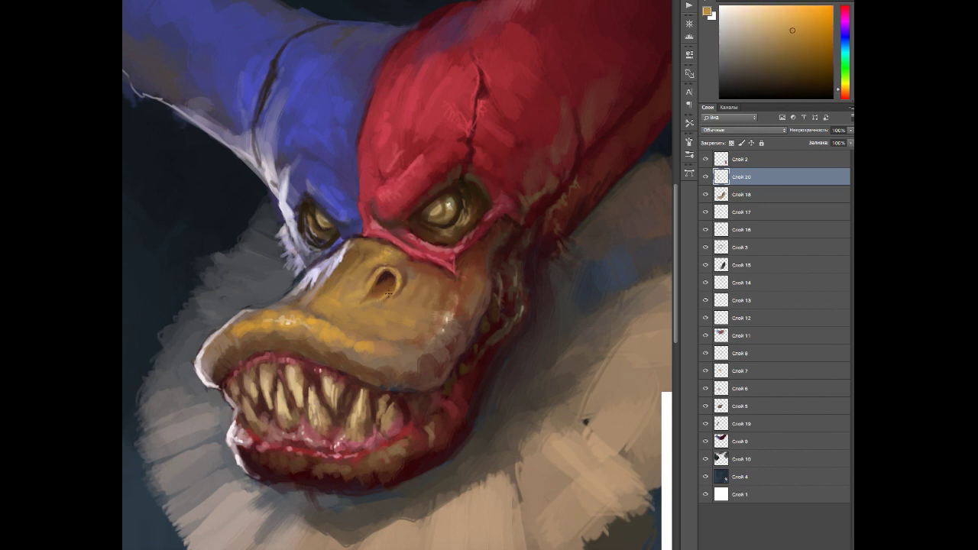
# Step: Smooth the upper beak around the nostril and toward the cheek with sampled ochre and light orange tones
pyautogui.keyDown('alt'); pyautogui.click(413, 269); pyautogui.keyUp('alt')
pyautogui.keyDown('alt'); pyautogui.click(424, 259); pyautogui.keyUp('alt')
pyautogui.keyDown('alt'); pyautogui.click(374, 247); pyautogui.keyUp('alt')
pyautogui.keyDown('alt'); pyautogui.click(375, 264); pyautogui.keyUp('alt')
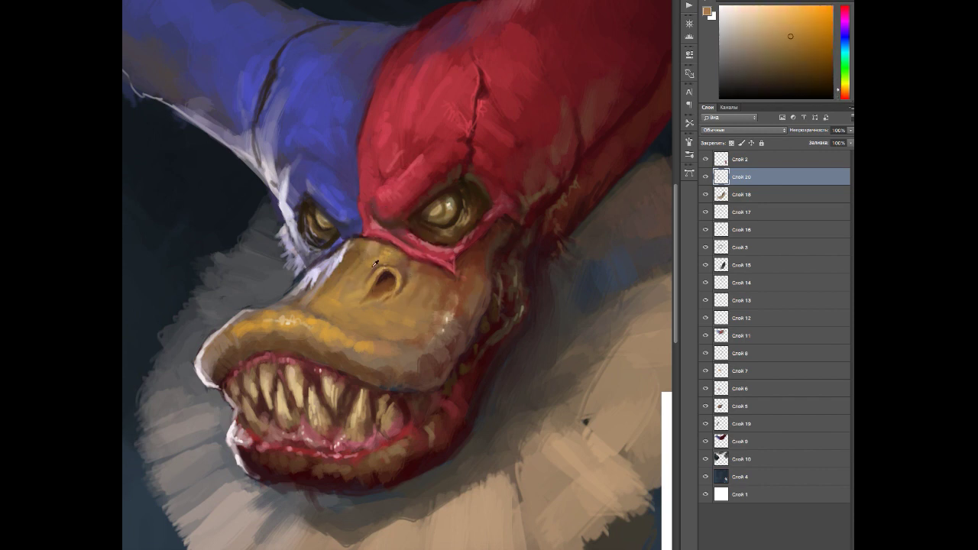
pyautogui.keyDown('alt'); pyautogui.click(417, 300); pyautogui.keyUp('alt')
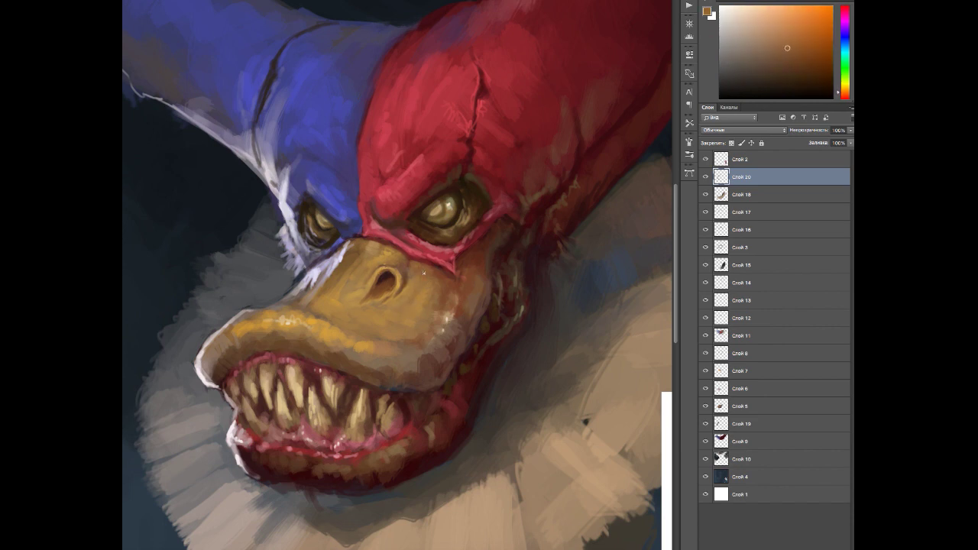
pyautogui.keyDown('alt'); pyautogui.click(409, 283); pyautogui.keyUp('alt')
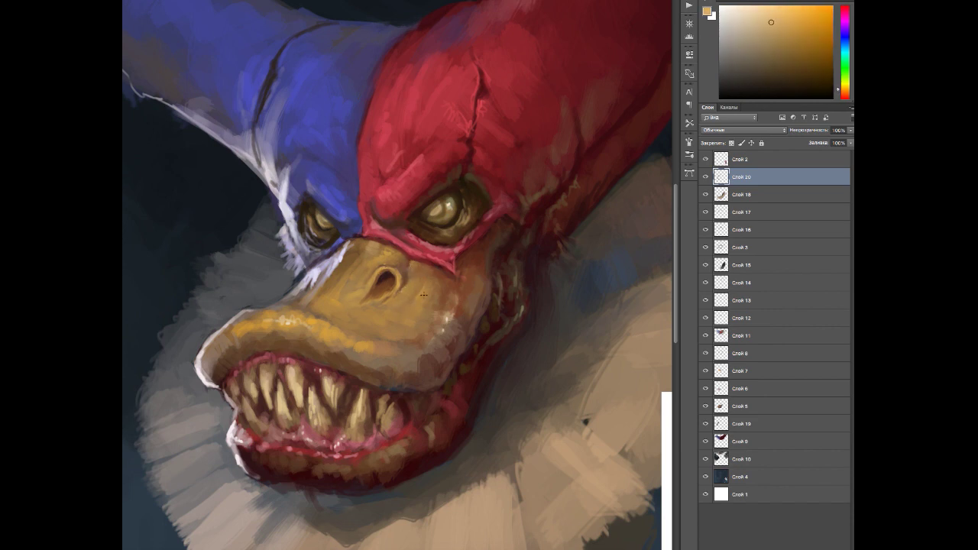
pyautogui.keyDown('alt'); pyautogui.click(411, 304); pyautogui.keyUp('alt')
# Step: Define the red mask's pointed edge below the near eye and model the red folds around its outer corner
pyautogui.keyDown('alt'); pyautogui.click(439, 266); pyautogui.keyUp('alt')
pyautogui.keyDown('alt'); pyautogui.click(467, 272); pyautogui.keyUp('alt')
pyautogui.keyDown('alt'); pyautogui.click(474, 241); pyautogui.keyUp('alt')
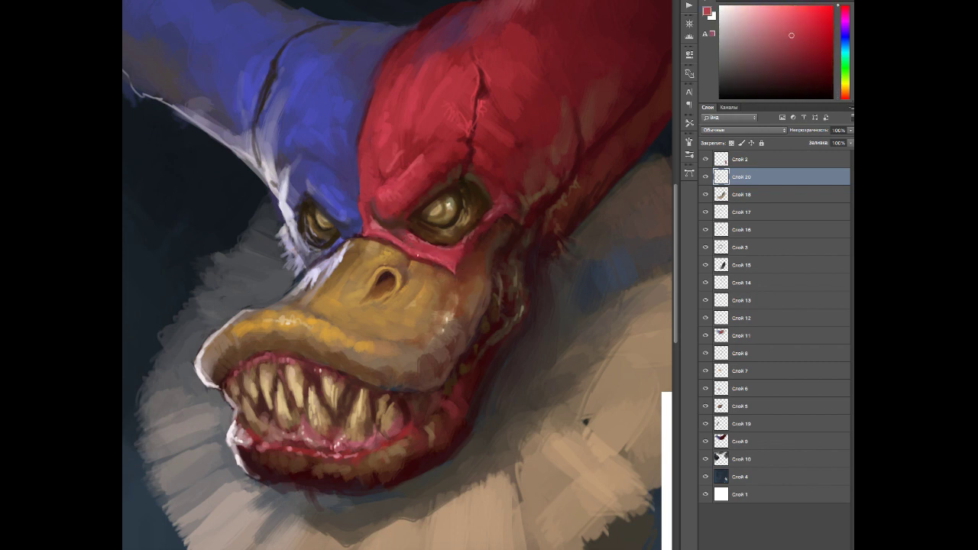
pyautogui.keyDown('alt'); pyautogui.click(437, 255); pyautogui.keyUp('alt')
pyautogui.keyDown('alt'); pyautogui.click(463, 275); pyautogui.keyUp('alt')
pyautogui.keyDown('alt'); pyautogui.click(488, 267); pyautogui.keyUp('alt')
pyautogui.keyDown('alt'); pyautogui.click(487, 265); pyautogui.keyUp('alt')
pyautogui.keyDown('alt'); pyautogui.click(485, 236); pyautogui.keyUp('alt')
pyautogui.keyDown('alt'); pyautogui.click(461, 240); pyautogui.keyUp('alt')
pyautogui.keyDown('alt'); pyautogui.click(488, 199); pyautogui.keyUp('alt')
pyautogui.keyDown('alt'); pyautogui.click(497, 191); pyautogui.keyUp('alt')
pyautogui.keyDown('alt'); pyautogui.click(524, 204); pyautogui.keyUp('alt')
pyautogui.keyDown('alt'); pyautogui.click(519, 202); pyautogui.keyUp('alt')
pyautogui.keyDown('alt'); pyautogui.click(472, 248); pyautogui.keyUp('alt')
# Step: On a new layer, soften the near eye's outer corner and repaint the eyeball inside a dark brown socket
pyautogui.hotkey('ctrl', 'shift', 'alt', 'n')
pyautogui.keyDown('alt'); pyautogui.click(494, 228); pyautogui.keyUp('alt')
pyautogui.keyDown('alt'); pyautogui.click(486, 223); pyautogui.keyUp('alt')
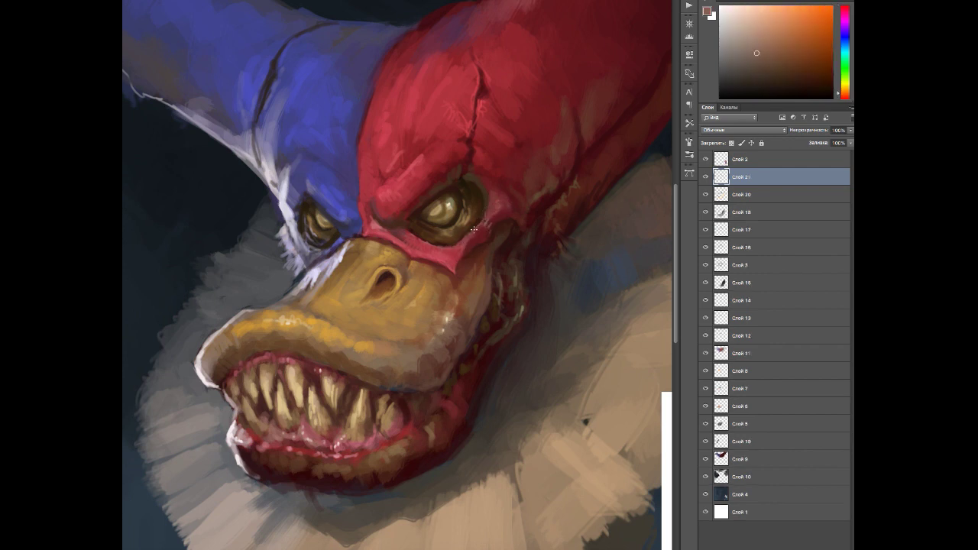
pyautogui.keyDown('alt'); pyautogui.click(434, 205); pyautogui.keyUp('alt')
pyautogui.keyDown('alt'); pyautogui.click(450, 200); pyautogui.keyUp('alt')
pyautogui.click(442, 208)
pyautogui.keyDown('alt'); pyautogui.click(448, 205); pyautogui.keyUp('alt')
pyautogui.keyDown('alt'); pyautogui.click(454, 209); pyautogui.keyUp('alt')
pyautogui.click(453, 208)
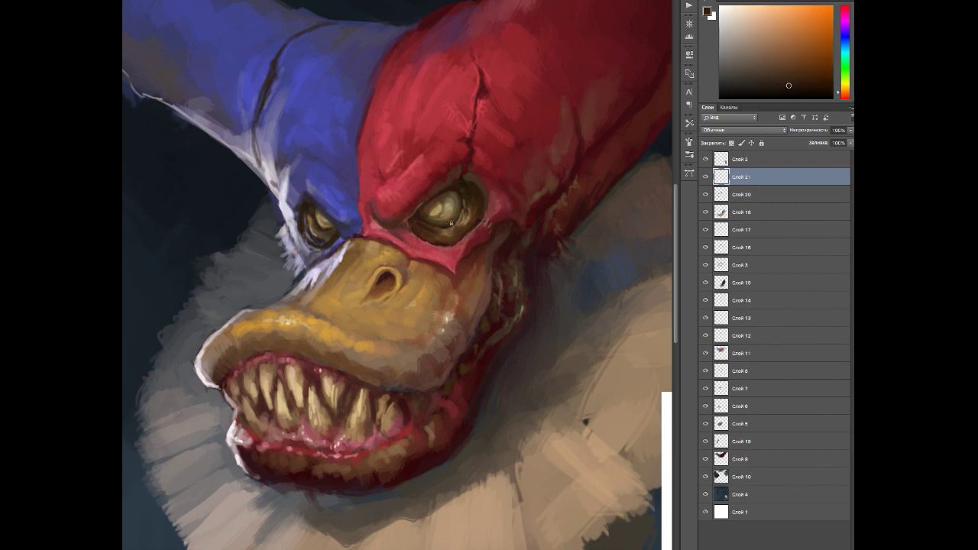
pyautogui.keyDown('alt'); pyautogui.click(451, 229); pyautogui.keyUp('alt')
pyautogui.click(444, 234)
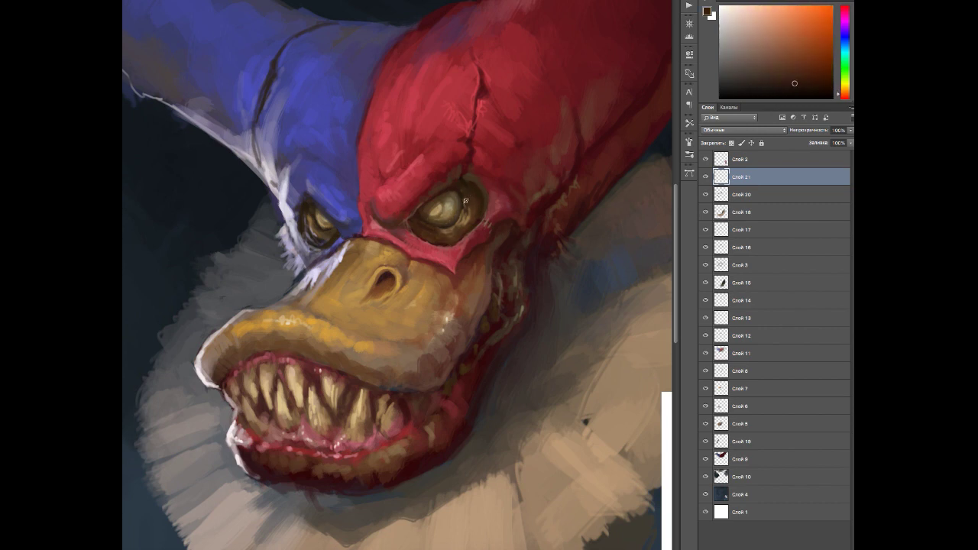
# Step: Shade the near eye's inner corner and add ochre reflected light along the eyeball's lower edge
pyautogui.keyDown('alt'); pyautogui.click(423, 219); pyautogui.keyUp('alt')
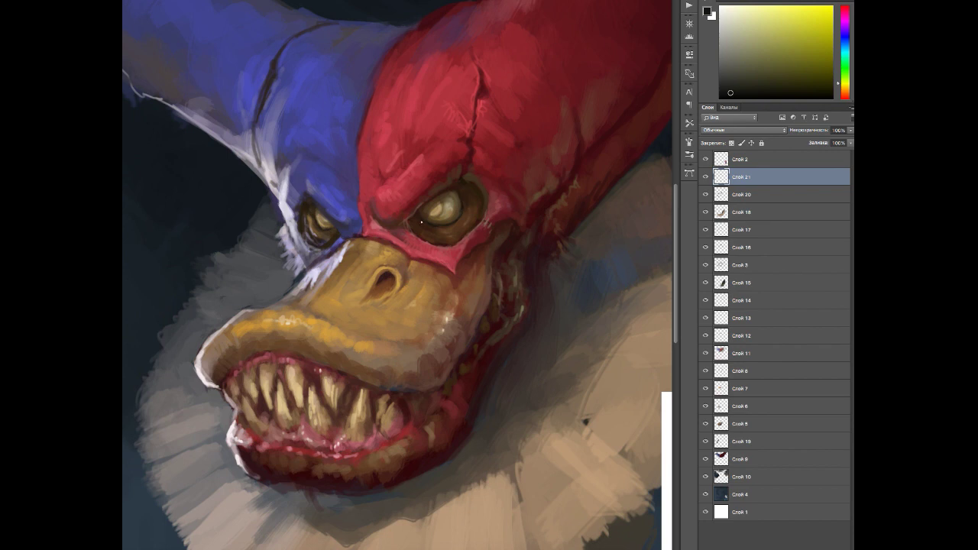
pyautogui.keyDown('alt'); pyautogui.click(423, 219); pyautogui.keyUp('alt')
pyautogui.keyDown('alt'); pyautogui.click(444, 214); pyautogui.keyUp('alt')
pyautogui.keyDown('alt'); pyautogui.click(447, 218); pyautogui.keyUp('alt')
pyautogui.keyDown('alt'); pyautogui.click(451, 218); pyautogui.keyUp('alt')
pyautogui.click(454, 221)
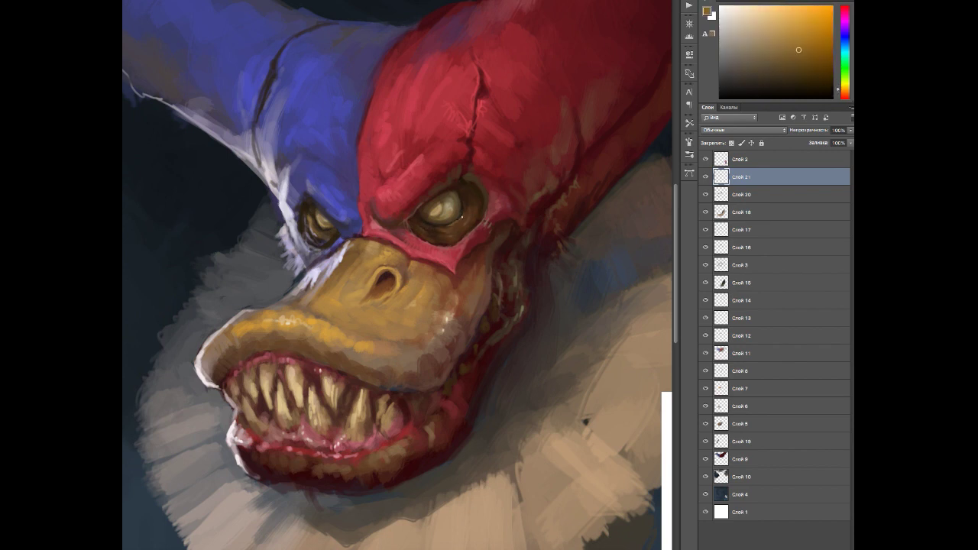
# Step: Flip the canvas horizontally and refine the shading of the near eyeball and its surrounding dark socket
pyautogui.press('h')
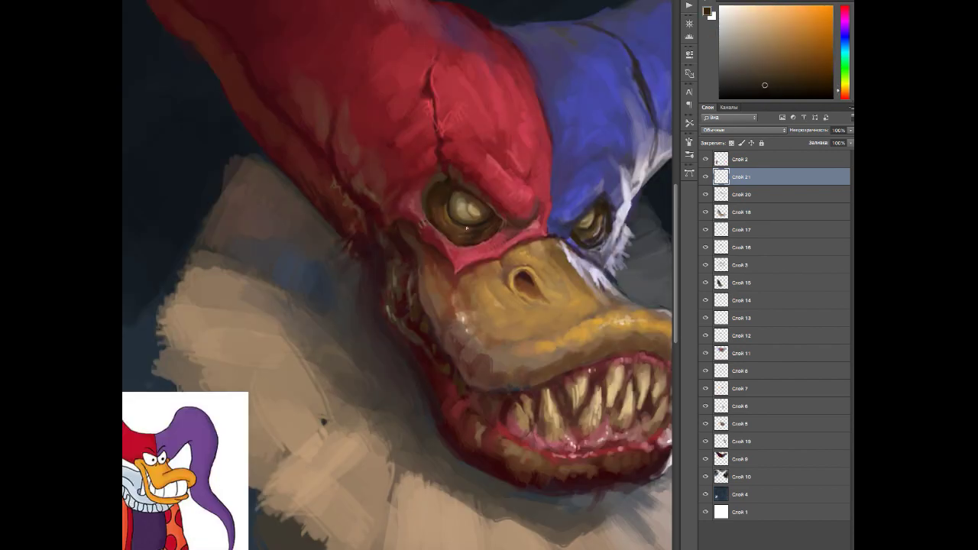
pyautogui.keyDown('alt'); pyautogui.click(469, 227); pyautogui.keyUp('alt')
pyautogui.keyDown('alt'); pyautogui.click(439, 216); pyautogui.keyUp('alt')
pyautogui.click(438, 212)
pyautogui.keyDown('alt'); pyautogui.click(447, 214); pyautogui.keyUp('alt')
pyautogui.keyDown('alt'); pyautogui.click(455, 223); pyautogui.keyUp('alt')
pyautogui.keyDown('alt'); pyautogui.click(472, 210); pyautogui.keyUp('alt')
# Step: On a new layer, brighten the near eye's pale highlight and refine its upper socket edge and the crack above
pyautogui.hotkey('ctrl', 'shift', 'alt', 'n')
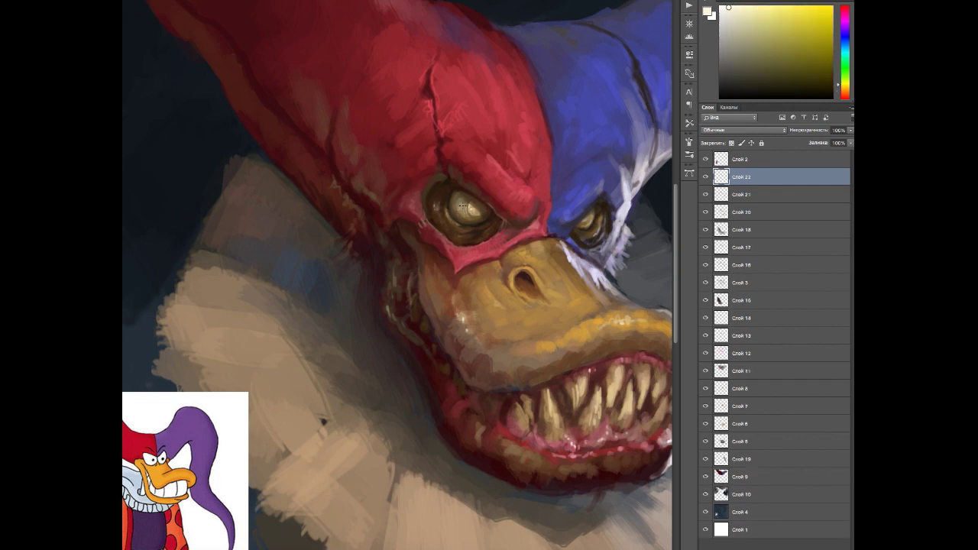
pyautogui.keyDown('alt'); pyautogui.click(474, 217); pyautogui.keyUp('alt')
pyautogui.keyDown('alt'); pyautogui.click(460, 193); pyautogui.keyUp('alt')
pyautogui.keyDown('alt'); pyautogui.click(450, 181); pyautogui.keyUp('alt')
pyautogui.keyDown('alt'); pyautogui.click(442, 178); pyautogui.keyUp('alt')
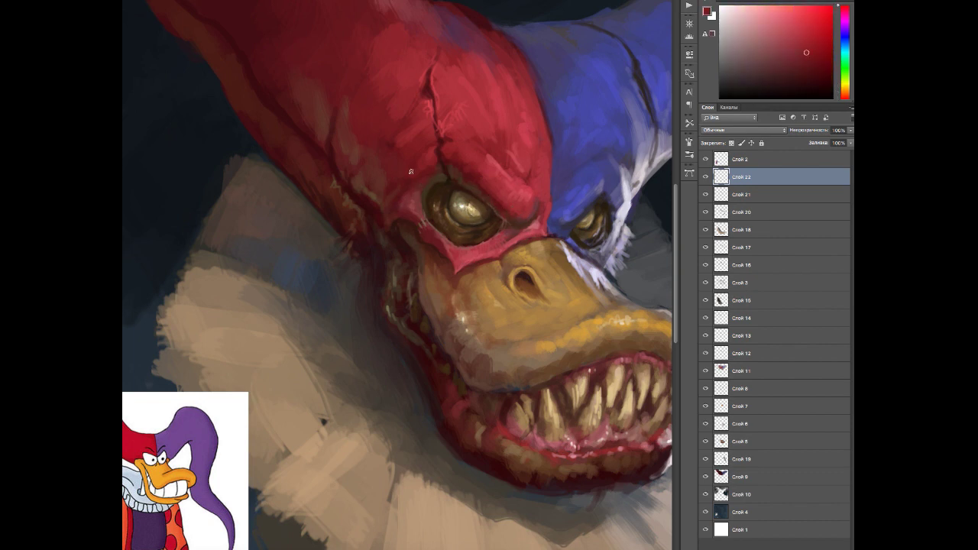
pyautogui.keyDown('alt'); pyautogui.click(432, 107); pyautogui.keyUp('alt')
pyautogui.keyDown('alt'); pyautogui.click(438, 157); pyautogui.keyUp('alt')
pyautogui.moveTo(441, 144); pyautogui.dragTo(315, 170)
pyautogui.keyDown('alt'); pyautogui.click(390, 178); pyautogui.keyUp('alt')
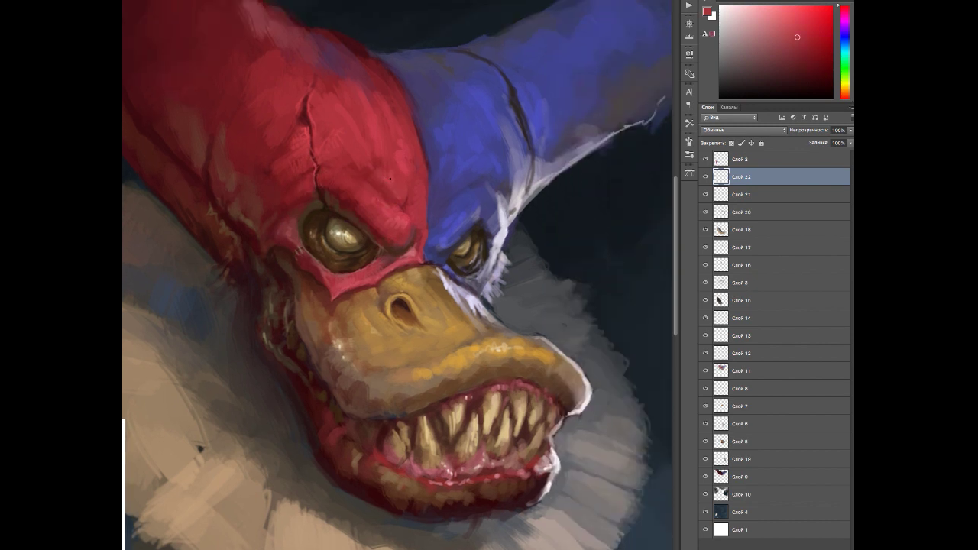
# Step: Model the red brow ridge over the near eye and the mask's bridge between the eyes with sampled tones
pyautogui.keyDown('alt'); pyautogui.click(361, 204); pyautogui.keyUp('alt')
pyautogui.keyDown('alt'); pyautogui.click(366, 202); pyautogui.keyUp('alt')
pyautogui.keyDown('alt'); pyautogui.click(403, 220); pyautogui.keyUp('alt')
pyautogui.keyDown('alt'); pyautogui.click(415, 229); pyautogui.keyUp('alt')
pyautogui.keyDown('alt'); pyautogui.click(377, 236); pyautogui.keyUp('alt')
pyautogui.keyDown('alt'); pyautogui.click(388, 213); pyautogui.keyUp('alt')
pyautogui.keyDown('alt'); pyautogui.click(406, 258); pyautogui.keyUp('alt')
pyautogui.keyDown('alt'); pyautogui.click(412, 259); pyautogui.keyUp('alt')
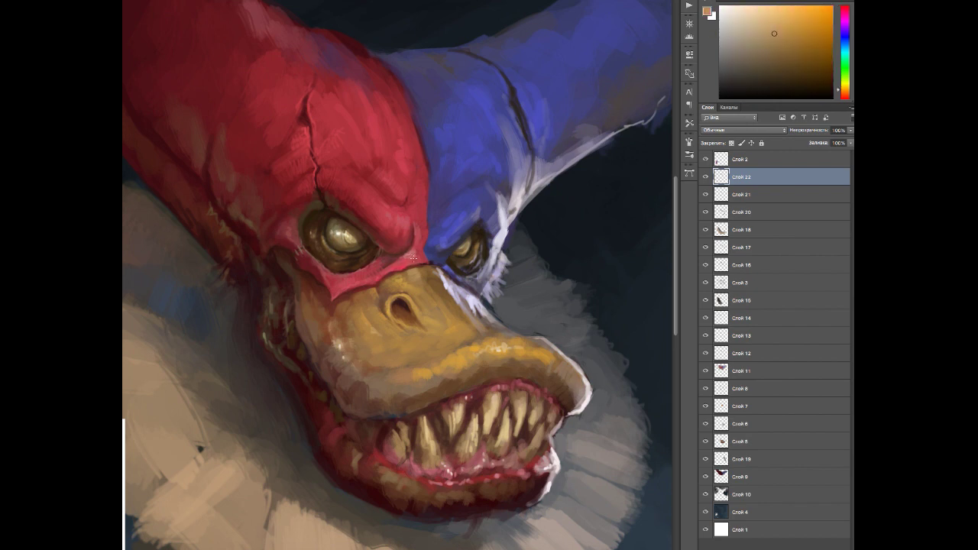
# Step: Sharpen the red hood's edge along the blue seam and extend the forehead crack upward with pale edging
pyautogui.keyDown('alt'); pyautogui.click(405, 213); pyautogui.keyUp('alt')
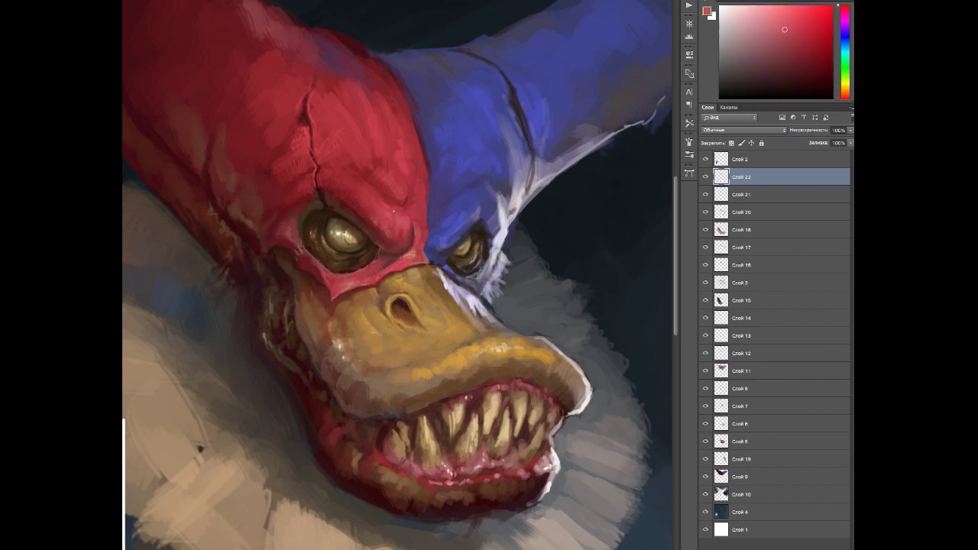
pyautogui.keyDown('alt'); pyautogui.click(427, 239); pyautogui.keyUp('alt')
pyautogui.keyDown('alt'); pyautogui.click(379, 164); pyautogui.keyUp('alt')
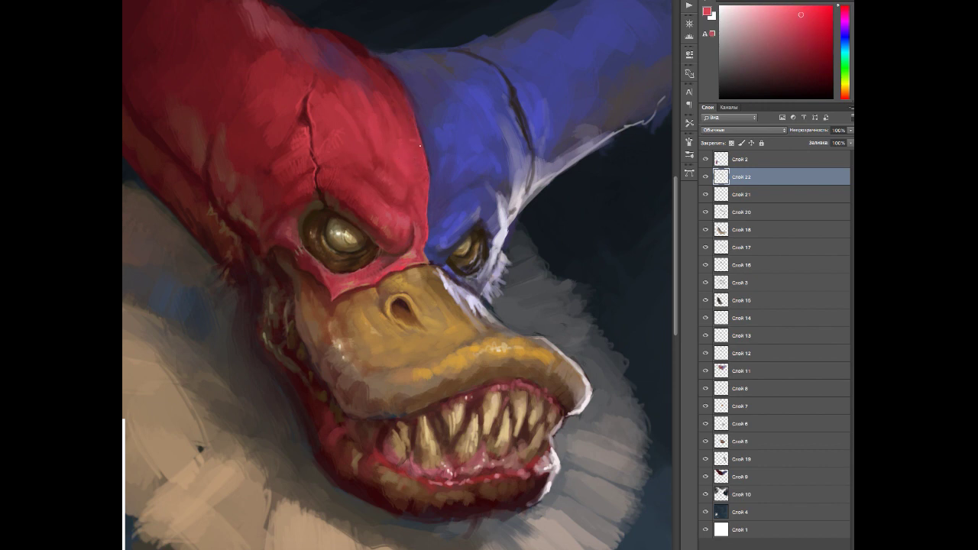
pyautogui.keyDown('alt'); pyautogui.click(362, 165); pyautogui.keyUp('alt')
pyautogui.keyDown('alt'); pyautogui.click(303, 127); pyautogui.keyUp('alt')
pyautogui.keyDown('alt'); pyautogui.click(324, 71); pyautogui.keyUp('alt')
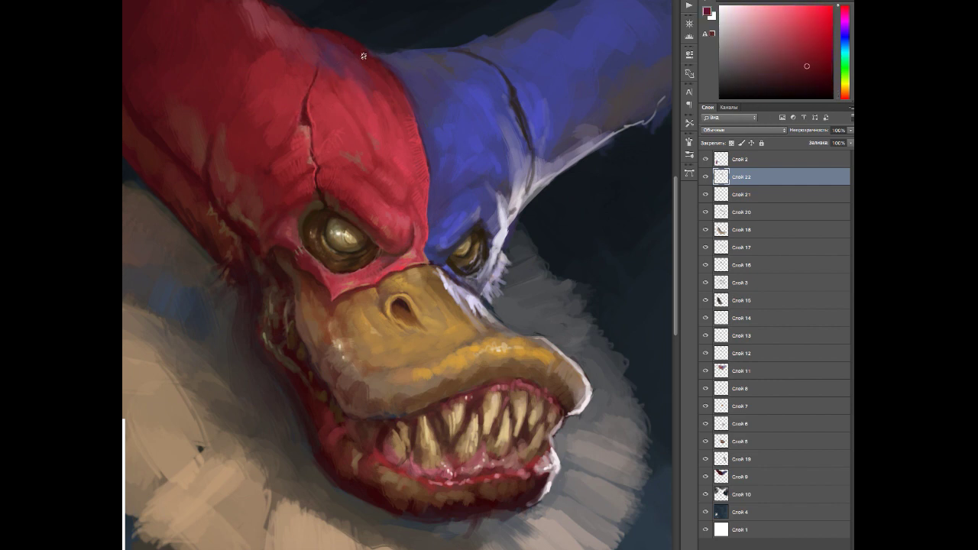
pyautogui.keyDown('alt'); pyautogui.click(393, 85); pyautogui.keyUp('alt')
pyautogui.keyDown('alt'); pyautogui.click(369, 64); pyautogui.keyUp('alt')
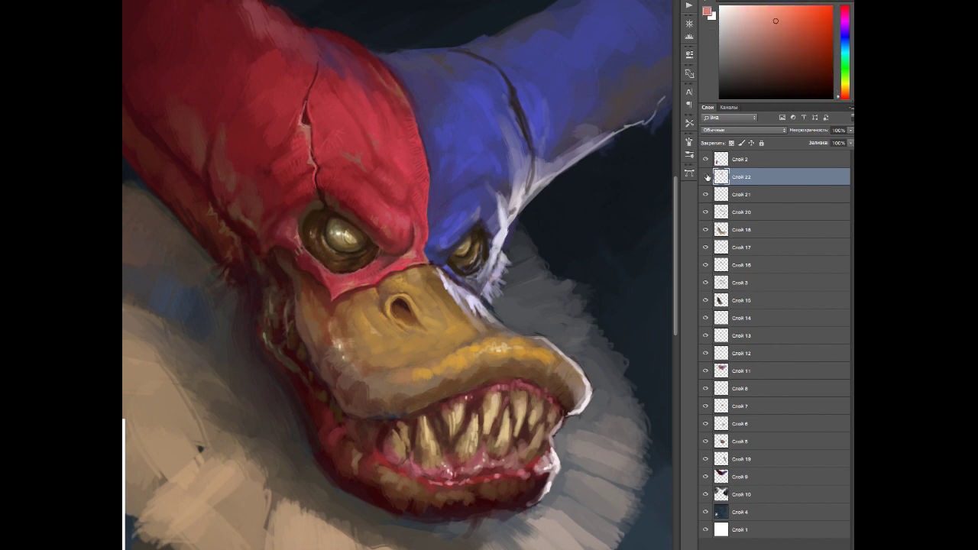
# Step: On a new layer, refine the brow crease and mask edge, and start reworking the pale far edge of the bridge
pyautogui.hotkey('ctrl', 'shift', 'alt', 'n')
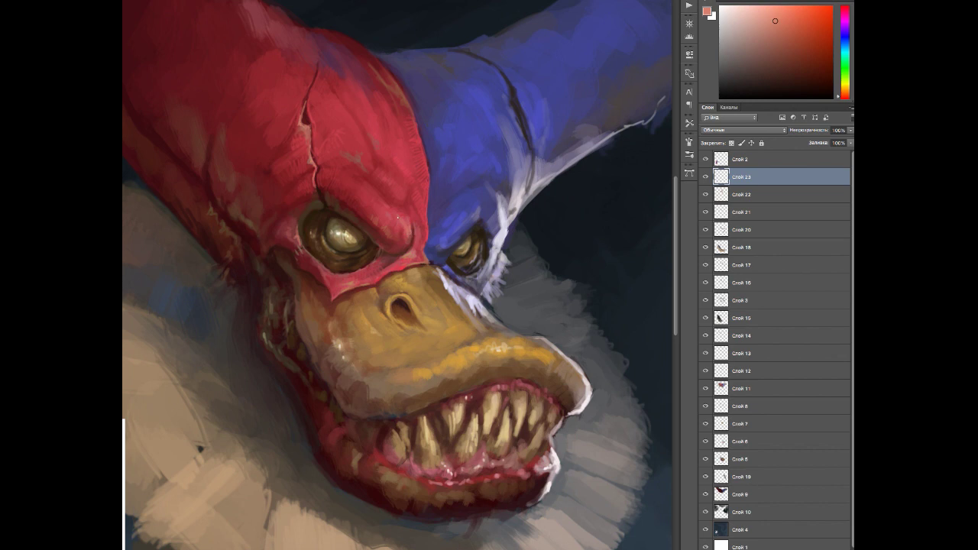
pyautogui.keyDown('alt'); pyautogui.click(409, 235); pyautogui.keyUp('alt')
pyautogui.keyDown('alt'); pyautogui.click(360, 302); pyautogui.keyUp('alt')
pyautogui.keyDown('alt'); pyautogui.click(440, 275); pyautogui.keyUp('alt')
pyautogui.keyDown('alt'); pyautogui.click(432, 256); pyautogui.keyUp('alt')
pyautogui.keyDown('alt'); pyautogui.click(470, 313); pyautogui.keyUp('alt')
pyautogui.keyDown('alt'); pyautogui.click(460, 290); pyautogui.keyUp('alt')
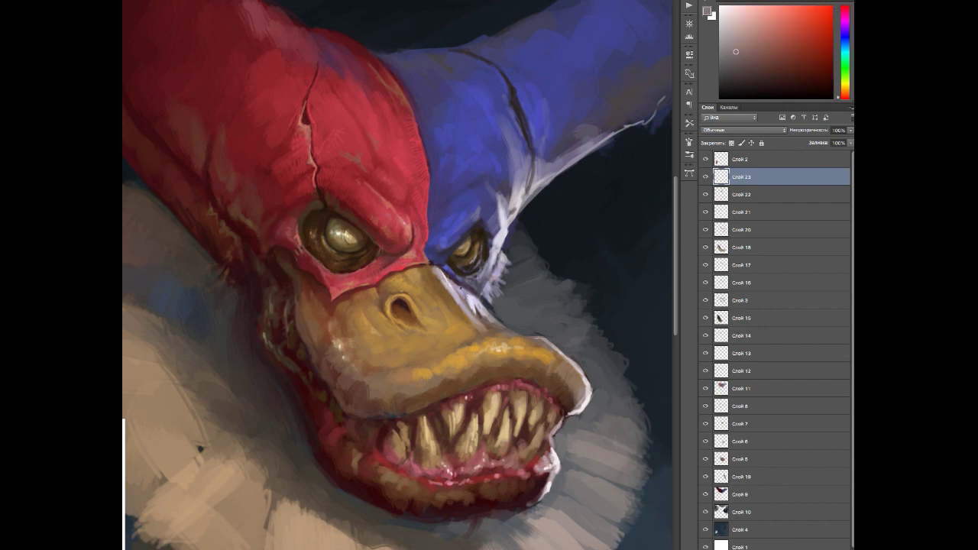
# Step: Paint crisp white-lavender and brown strokes along the beak bridge's far edge below the far eye
pyautogui.keyDown('alt'); pyautogui.click(476, 296); pyautogui.keyUp('alt')
pyautogui.keyDown('alt'); pyautogui.click(500, 308); pyautogui.keyUp('alt')
pyautogui.keyDown('alt'); pyautogui.click(500, 308); pyautogui.keyUp('alt')
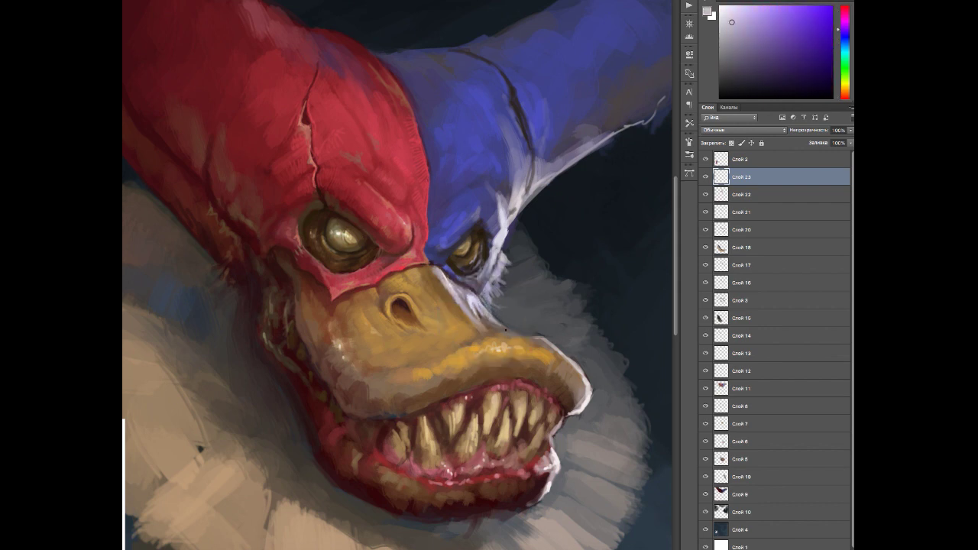
pyautogui.keyDown('alt'); pyautogui.click(477, 299); pyautogui.keyUp('alt')
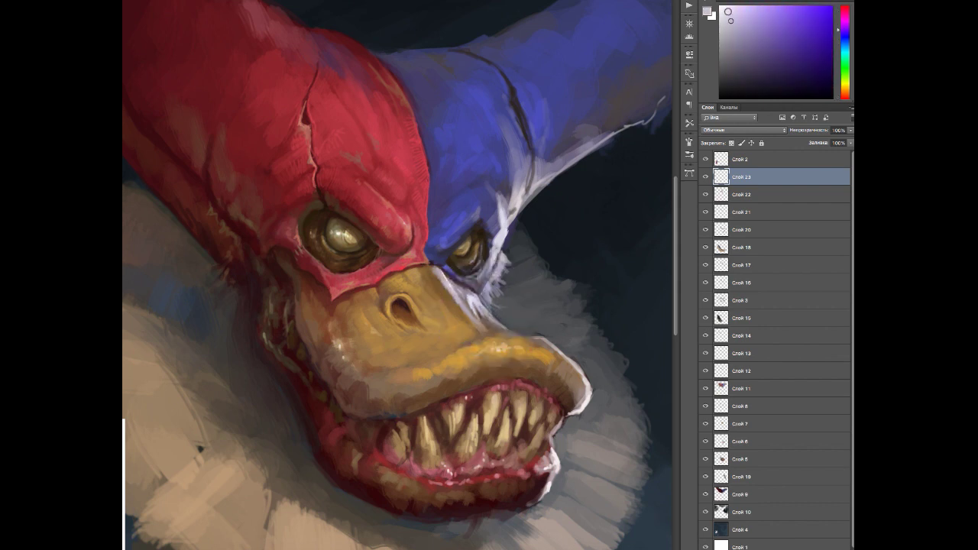
pyautogui.keyDown('alt'); pyautogui.click(460, 307); pyautogui.keyUp('alt')
pyautogui.keyDown('alt'); pyautogui.click(437, 273); pyautogui.keyUp('alt')
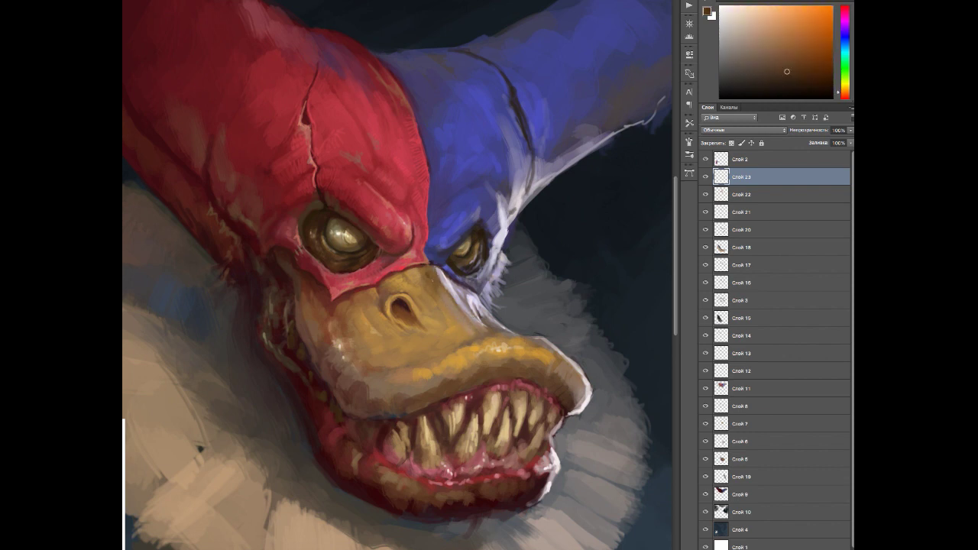
# Step: On a new layer, paint fine creases on the upper beak between the nostril and the yellow lip
pyautogui.hotkey('ctrl', 'shift', 'alt', 'n')
pyautogui.keyDown('alt'); pyautogui.click(440, 324); pyautogui.keyUp('alt')
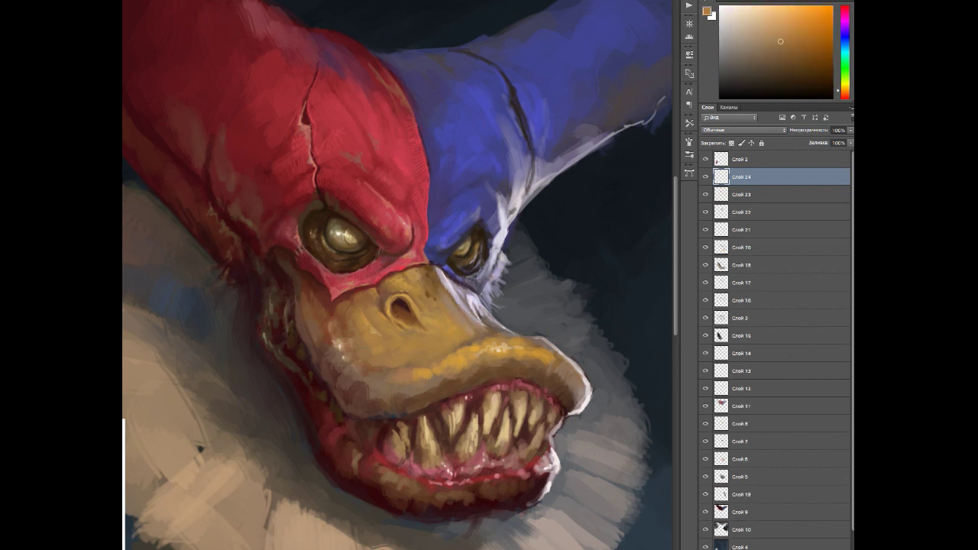
pyautogui.keyDown('alt'); pyautogui.click(377, 371); pyautogui.keyUp('alt')
pyautogui.moveTo(377, 370)
pyautogui.mouseDown()
pyautogui.moveTo(380, 291)
pyautogui.moveTo(401, 327)
pyautogui.mouseUp()
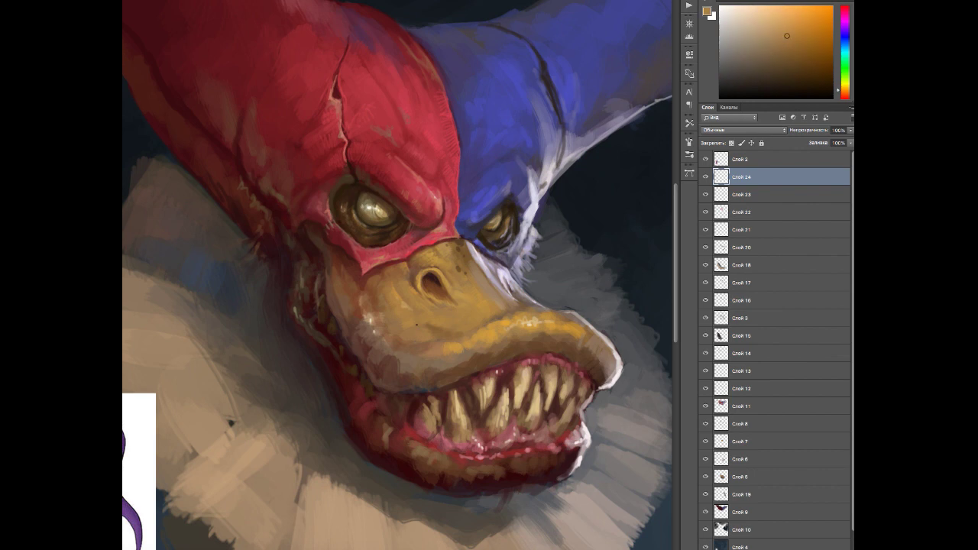
pyautogui.keyDown('alt'); pyautogui.click(471, 306); pyautogui.keyUp('alt')
pyautogui.keyDown('alt'); pyautogui.click(457, 323); pyautogui.keyUp('alt')
pyautogui.keyDown('alt'); pyautogui.click(466, 317); pyautogui.keyUp('alt')
pyautogui.keyDown('alt'); pyautogui.click(472, 327); pyautogui.keyUp('alt')
# Step: Model the beak's rear corner and cheek below the near eye with sampled orange, brown and dark red tones
pyautogui.keyDown('alt'); pyautogui.click(368, 300); pyautogui.keyUp('alt')
pyautogui.keyDown('alt'); pyautogui.click(332, 305); pyautogui.keyUp('alt')
pyautogui.keyDown('alt'); pyautogui.click(339, 268); pyautogui.keyUp('alt')
pyautogui.keyDown('alt'); pyautogui.click(364, 308); pyautogui.keyUp('alt')
pyautogui.keyDown('alt'); pyautogui.click(390, 346); pyautogui.keyUp('alt')
pyautogui.keyDown('alt'); pyautogui.click(372, 321); pyautogui.keyUp('alt')
pyautogui.keyDown('alt'); pyautogui.click(365, 319); pyautogui.keyUp('alt')
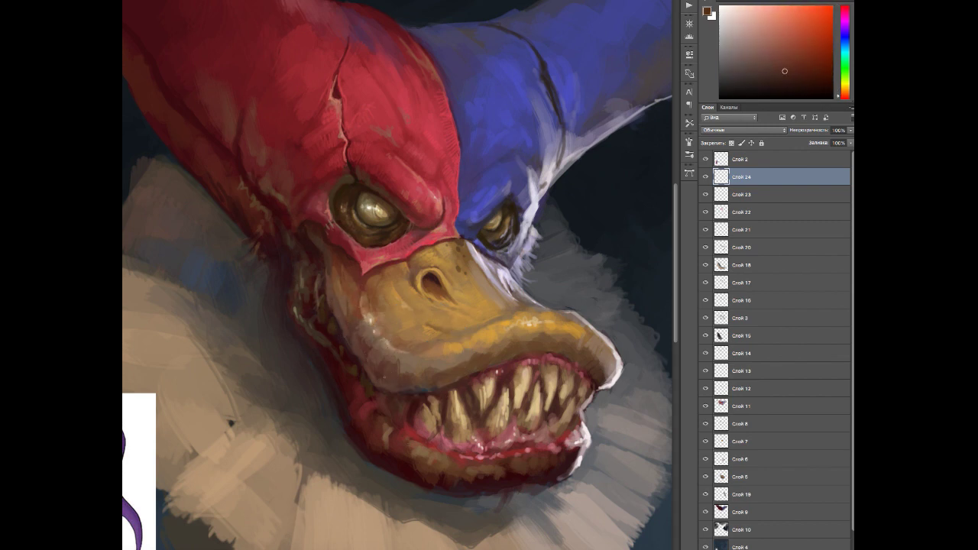
pyautogui.keyDown('alt'); pyautogui.click(357, 322); pyautogui.keyUp('alt')
pyautogui.keyDown('alt'); pyautogui.click(349, 325); pyautogui.keyUp('alt')
# Step: Add small dark brown spots on the beak near the nostril and refine the area below the mask's tip
pyautogui.keyDown('alt'); pyautogui.click(413, 294); pyautogui.keyUp('alt')
pyautogui.keyDown('alt'); pyautogui.click(419, 302); pyautogui.keyUp('alt')
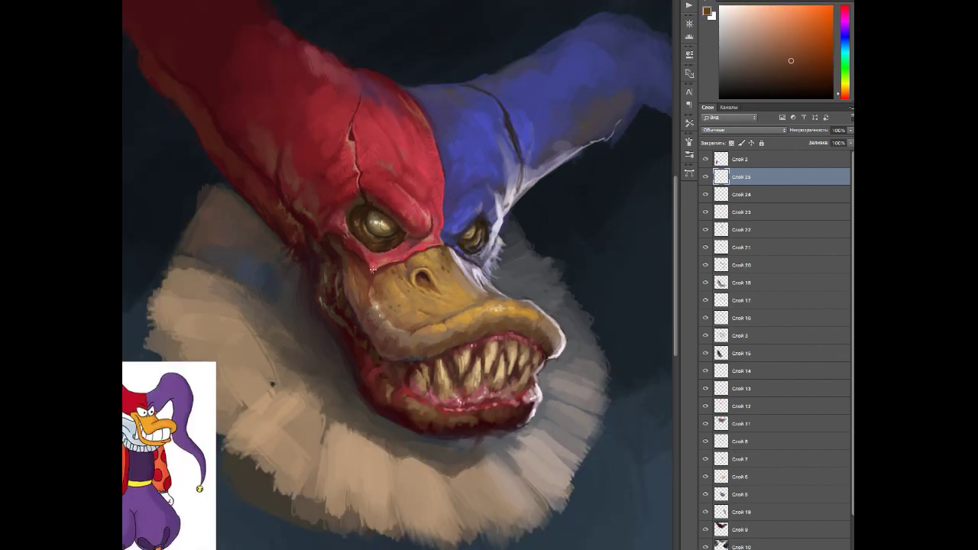
pyautogui.keyDown('alt'); pyautogui.click(365, 281); pyautogui.keyUp('alt')
pyautogui.keyDown('alt'); pyautogui.click(366, 283); pyautogui.keyUp('alt')
pyautogui.keyDown('alt'); pyautogui.click(364, 282); pyautogui.keyUp('alt')
# Step: Flip the canvas horizontally and, on new layers, add orange glow to the lower socket of the near eye
pyautogui.press('h')
pyautogui.hotkey('ctrl', 'shift', 'alt', 'n')
pyautogui.hotkey('ctrl', 'shift', 'alt', 'n')
pyautogui.keyDown('alt'); pyautogui.click(380, 251); pyautogui.keyUp('alt')
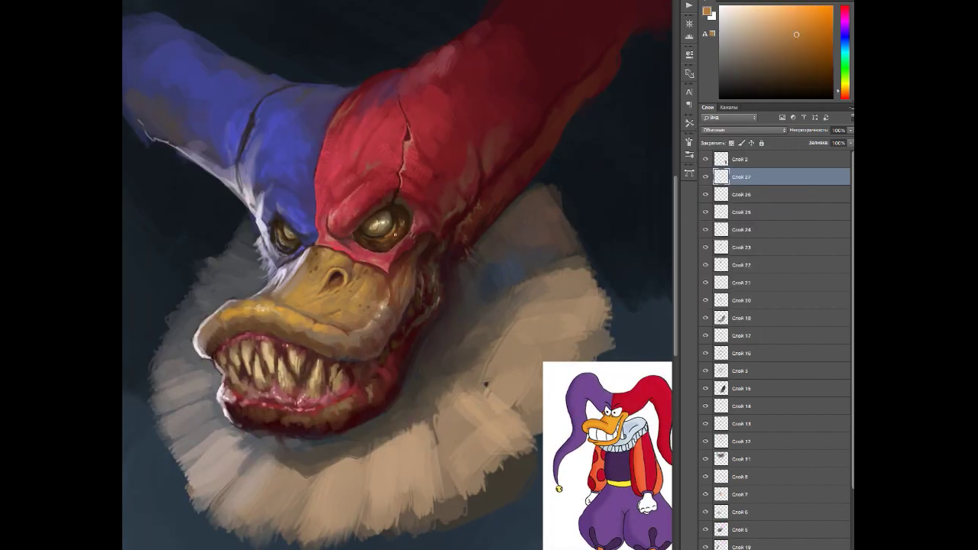
pyautogui.keyDown('alt'); pyautogui.click(378, 245); pyautogui.keyUp('alt')
pyautogui.keyDown('alt'); pyautogui.click(375, 241); pyautogui.keyUp('alt')
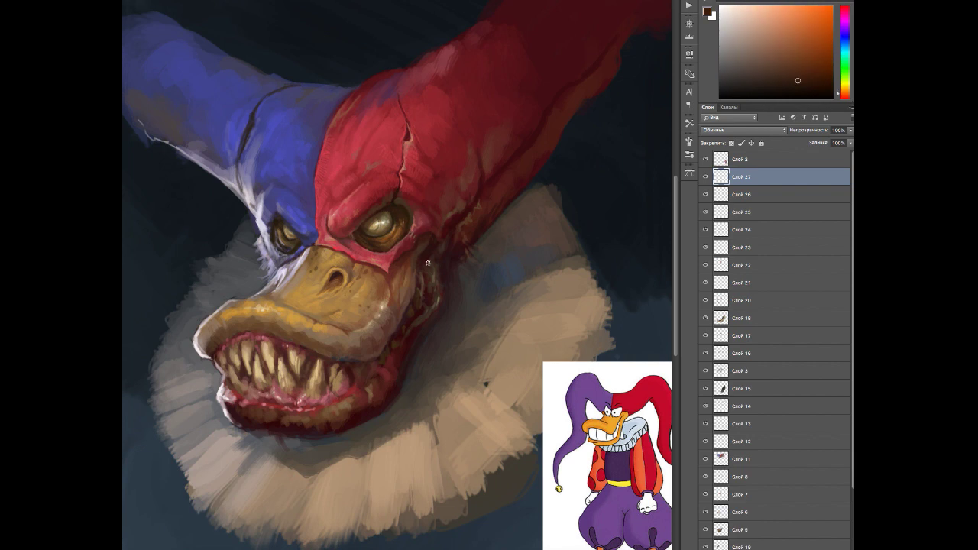
# Step: Detail the torn cheek cavity behind the beak with dark gaps and lighter stretched flesh strands
pyautogui.scroll(1, 428, 263)
pyautogui.keyDown('alt'); pyautogui.click(417, 279); pyautogui.keyUp('alt')
pyautogui.keyDown('alt'); pyautogui.click(416, 281); pyautogui.keyUp('alt')
pyautogui.keyDown('alt'); pyautogui.click(415, 284); pyautogui.keyUp('alt')
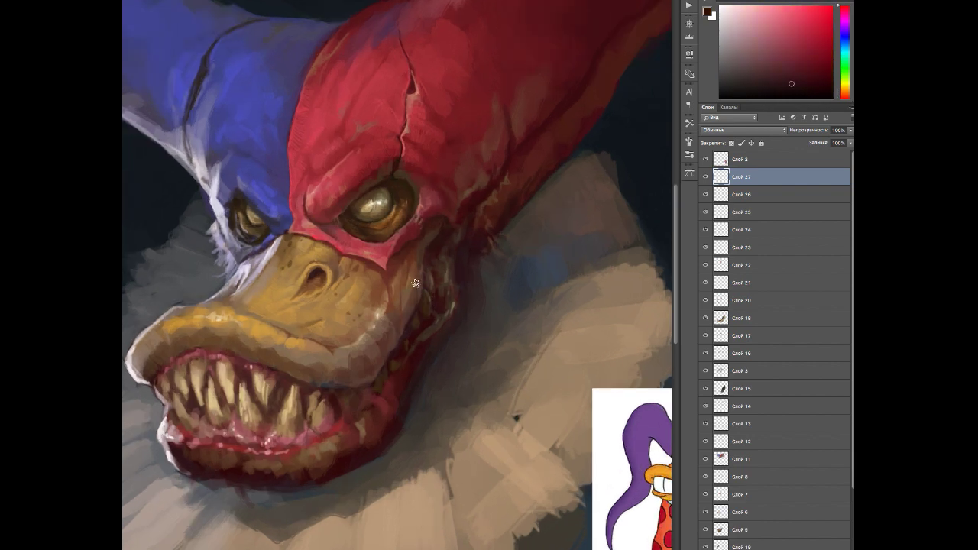
pyautogui.keyDown('alt'); pyautogui.click(419, 287); pyautogui.keyUp('alt')
pyautogui.keyDown('alt'); pyautogui.click(440, 302); pyautogui.keyUp('alt')
pyautogui.keyDown('alt'); pyautogui.click(445, 264); pyautogui.keyUp('alt')
pyautogui.keyDown('alt'); pyautogui.click(451, 252); pyautogui.keyUp('alt')
pyautogui.keyDown('alt'); pyautogui.click(450, 254); pyautogui.keyUp('alt')
pyautogui.keyDown('alt'); pyautogui.click(452, 273); pyautogui.keyUp('alt')
pyautogui.keyDown('alt'); pyautogui.click(447, 278); pyautogui.keyUp('alt')
pyautogui.keyDown('alt'); pyautogui.click(441, 275); pyautogui.keyUp('alt')
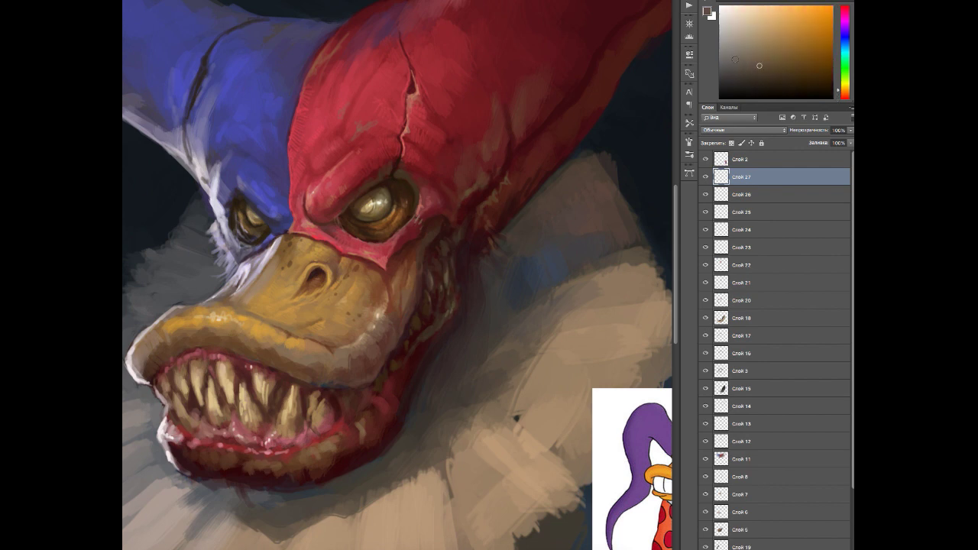
pyautogui.keyDown('alt'); pyautogui.click(454, 250); pyautogui.keyUp('alt')
pyautogui.keyDown('alt'); pyautogui.click(459, 268); pyautogui.keyUp('alt')
# Step: Paint small teeth and dark red flesh at the jaw's rear corner behind the beak
pyautogui.keyDown('alt'); pyautogui.click(409, 365); pyautogui.keyUp('alt')
pyautogui.keyDown('alt'); pyautogui.click(435, 359); pyautogui.keyUp('alt')
pyautogui.keyDown('alt'); pyautogui.click(433, 356); pyautogui.keyUp('alt')
pyautogui.keyDown('alt'); pyautogui.click(419, 333); pyautogui.keyUp('alt')
pyautogui.keyDown('alt'); pyautogui.click(413, 340); pyautogui.keyUp('alt')
pyautogui.keyDown('alt'); pyautogui.click(401, 355); pyautogui.keyUp('alt')
pyautogui.keyDown('alt'); pyautogui.click(385, 370); pyautogui.keyUp('alt')
pyautogui.keyDown('alt'); pyautogui.click(379, 390); pyautogui.keyUp('alt')
pyautogui.keyDown('alt'); pyautogui.click(375, 412); pyautogui.keyUp('alt')
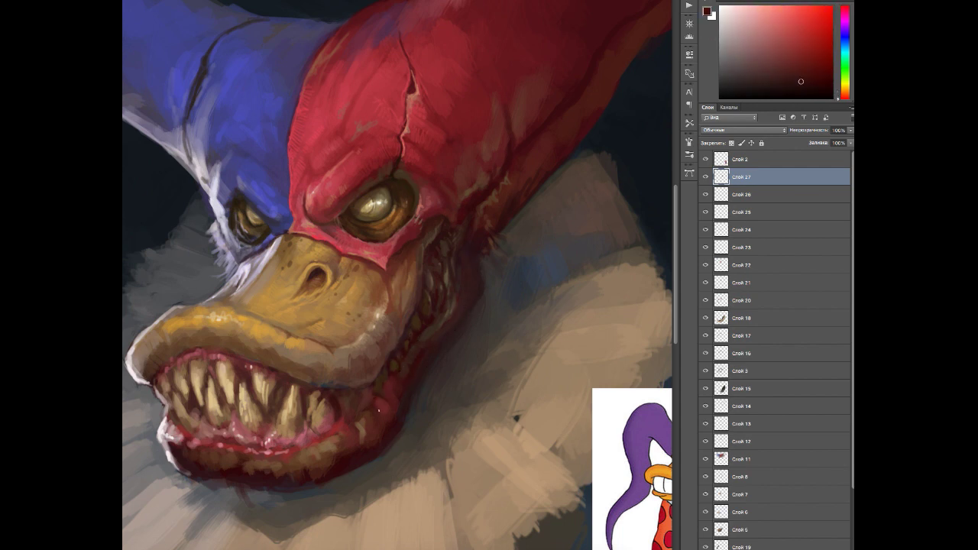
# Step: Blend muted grey-brown tones into the rear corner of the upper beak lip beside the mouth
pyautogui.keyDown('alt'); pyautogui.click(379, 394); pyautogui.keyUp('alt')
pyautogui.keyDown('alt'); pyautogui.click(355, 354); pyautogui.keyUp('alt')
pyautogui.keyDown('alt'); pyautogui.click(358, 363); pyautogui.keyUp('alt')
pyautogui.keyDown('alt'); pyautogui.click(369, 375); pyautogui.keyUp('alt')
pyautogui.keyDown('alt'); pyautogui.click(369, 375); pyautogui.keyUp('alt')
pyautogui.keyDown('alt'); pyautogui.click(360, 367); pyautogui.keyUp('alt')
pyautogui.keyDown('alt'); pyautogui.click(351, 360); pyautogui.keyUp('alt')
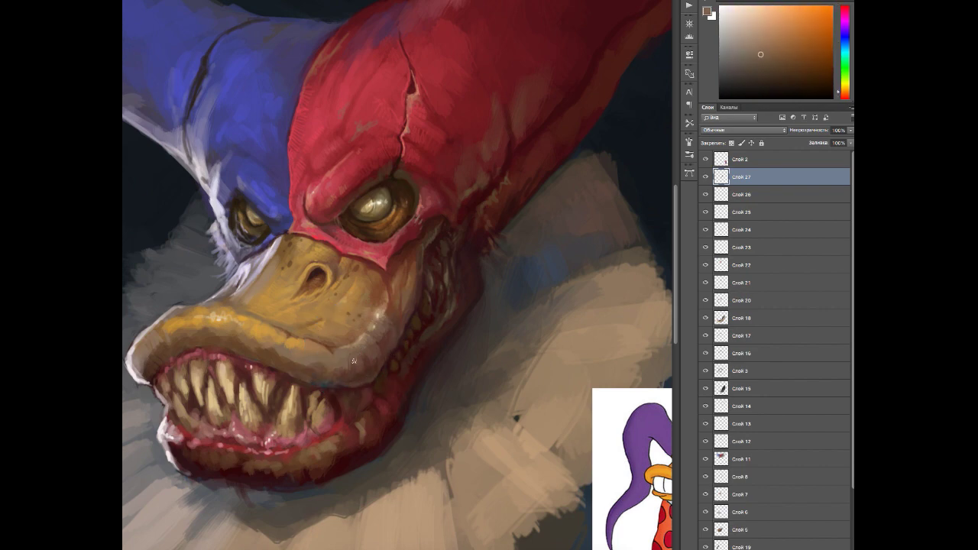
# Step: Group the recent detail layers from layer 20 to 27, add a new layer, and flip the canvas horizontally
pyautogui.hotkey('ctrl', '0')
pyautogui.keyDown('shift'); pyautogui.click(714, 302); pyautogui.keyUp('shift')
pyautogui.hotkey('ctrl', 'g')
pyautogui.hotkey('ctrl', 'shift', 'alt', 'n')
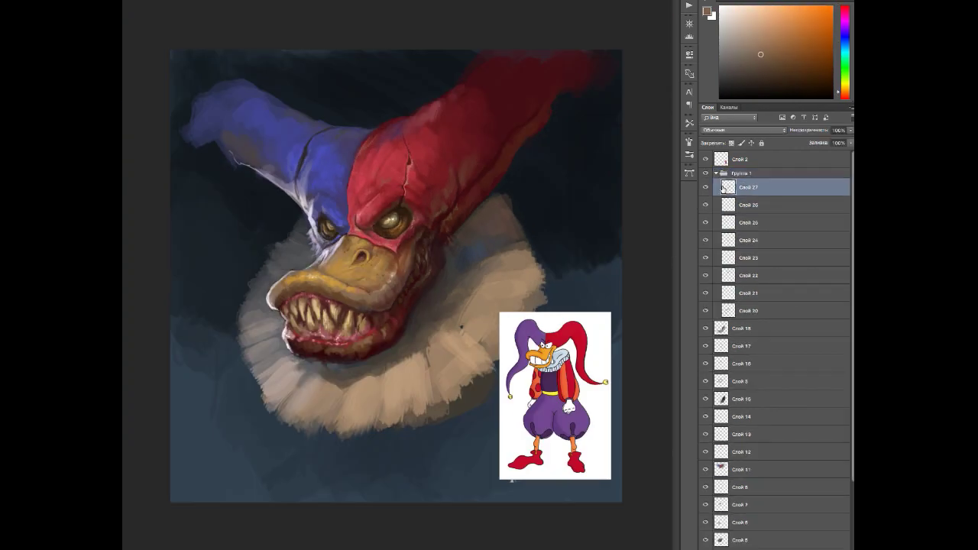
pyautogui.hotkey('ctrl', 'shift', 'h')
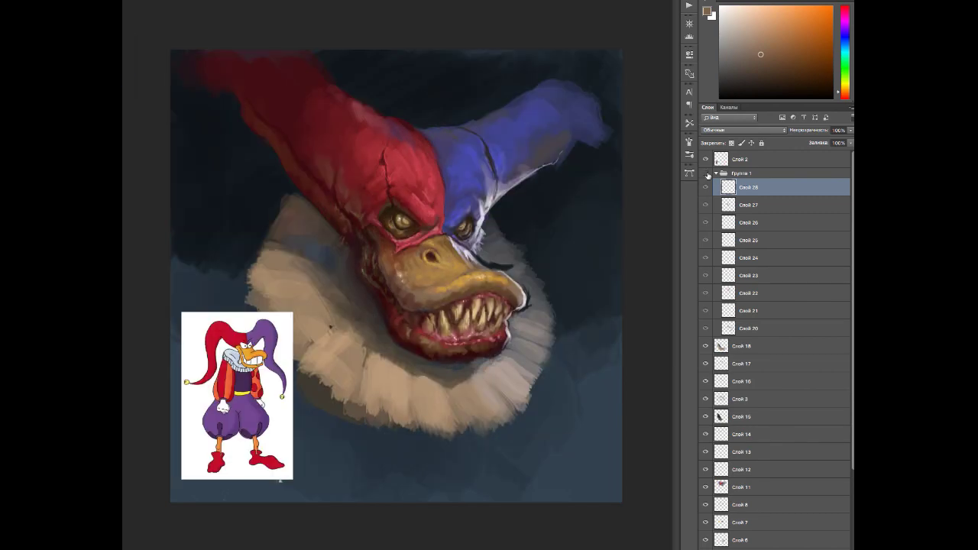
pyautogui.hotkey('ctrl', '+')
pyautogui.hotkey('ctrl', 'shift', 'h')
pyautogui.hotkey('ctrl', 'shift', 'h')
# Step: Smooth the shading of the upper beak lip and refine the white rim light at its front tip
pyautogui.keyDown('alt'); pyautogui.click(384, 332); pyautogui.keyUp('alt')
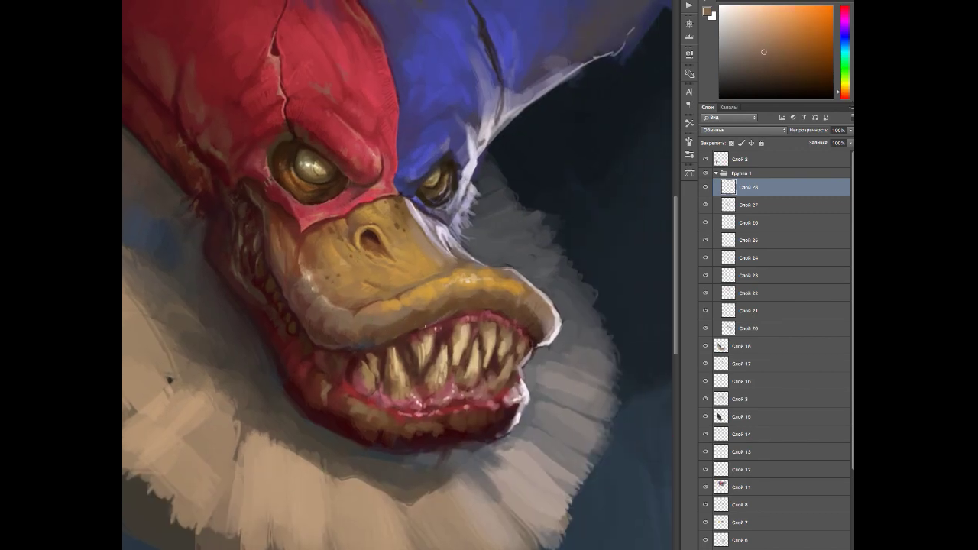
pyautogui.keyDown('alt'); pyautogui.click(442, 316); pyautogui.keyUp('alt')
pyautogui.keyDown('alt'); pyautogui.click(478, 308); pyautogui.keyUp('alt')
pyautogui.keyDown('alt'); pyautogui.click(518, 322); pyautogui.keyUp('alt')
pyautogui.keyDown('alt'); pyautogui.click(532, 352); pyautogui.keyUp('alt')
pyautogui.keyDown('alt'); pyautogui.click(537, 331); pyautogui.keyUp('alt')
pyautogui.keyDown('alt'); pyautogui.click(552, 341); pyautogui.keyUp('alt')
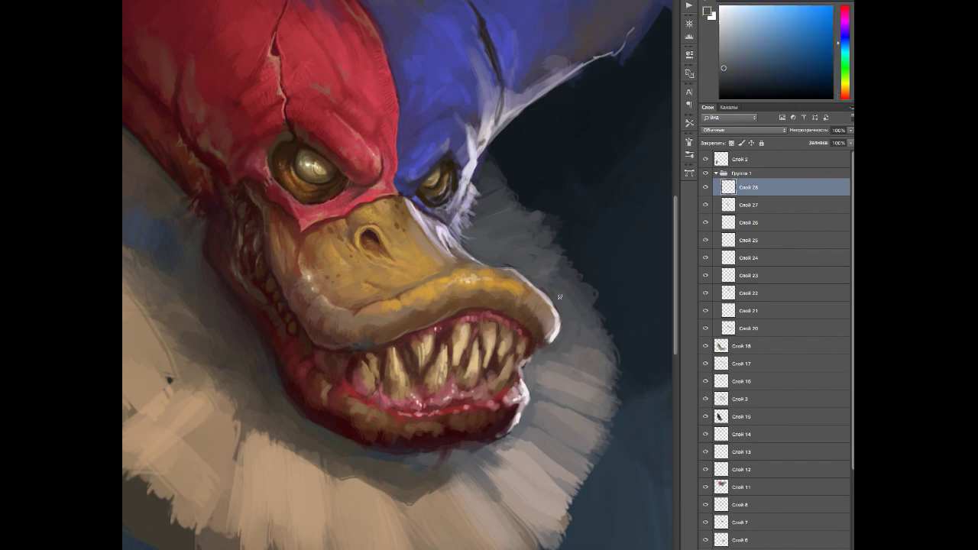
pyautogui.keyDown('alt'); pyautogui.click(556, 334); pyautogui.keyUp('alt')
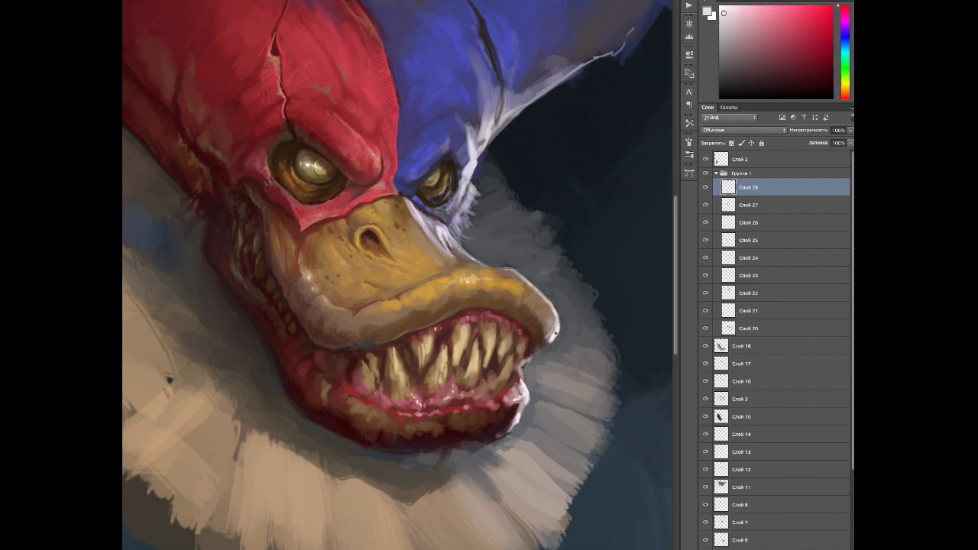
# Step: Repaint the front of the lower jaw with dark red flesh and a thin white rim light along its edge
pyautogui.keyDown('alt'); pyautogui.click(517, 382); pyautogui.keyUp('alt')
pyautogui.keyDown('alt'); pyautogui.click(519, 358); pyautogui.keyUp('alt')
pyautogui.keyDown('alt'); pyautogui.click(517, 357); pyautogui.keyUp('alt')
pyautogui.keyDown('alt'); pyautogui.click(517, 387); pyautogui.keyUp('alt')
pyautogui.keyDown('alt'); pyautogui.click(495, 404); pyautogui.keyUp('alt')
pyautogui.keyDown('alt'); pyautogui.click(517, 411); pyautogui.keyUp('alt')
pyautogui.keyDown('alt'); pyautogui.click(507, 415); pyautogui.keyUp('alt')
pyautogui.keyDown('alt'); pyautogui.click(500, 428); pyautogui.keyUp('alt')
pyautogui.keyDown('alt'); pyautogui.click(518, 421); pyautogui.keyUp('alt')
pyautogui.keyDown('alt'); pyautogui.click(531, 405); pyautogui.keyUp('alt')
# Step: Define the small front teeth and the pink gum at the lower jaw's front edge
pyautogui.keyDown('alt'); pyautogui.click(522, 381); pyautogui.keyUp('alt')
pyautogui.keyDown('alt'); pyautogui.click(510, 372); pyautogui.keyUp('alt')
pyautogui.keyDown('alt'); pyautogui.click(503, 367); pyautogui.keyUp('alt')
pyautogui.keyDown('alt'); pyautogui.click(496, 378); pyautogui.keyUp('alt')
pyautogui.keyDown('alt'); pyautogui.click(491, 380); pyautogui.keyUp('alt')
pyautogui.keyDown('alt'); pyautogui.click(495, 408); pyautogui.keyUp('alt')
pyautogui.click(760, 44)
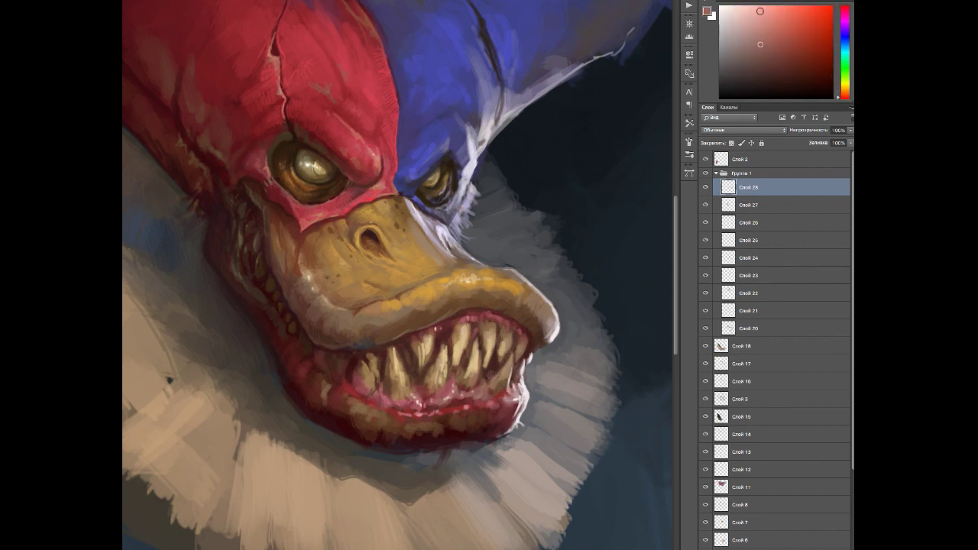
# Step: Refine the front lower fangs and surrounding gums with sampled tooth and dark red colors
pyautogui.keyDown('alt'); pyautogui.click(458, 388); pyautogui.keyUp('alt')
pyautogui.keyDown('alt'); pyautogui.click(467, 364); pyautogui.keyUp('alt')
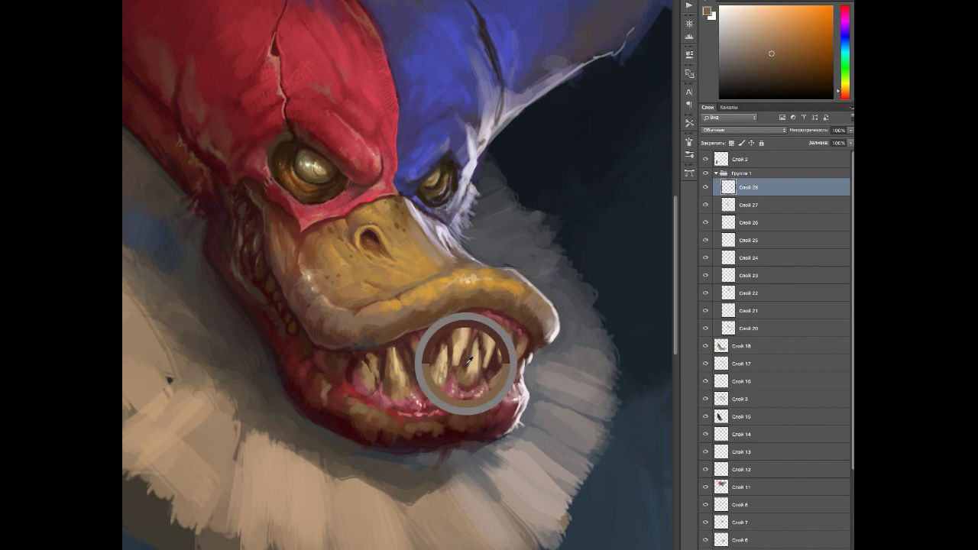
pyautogui.keyDown('alt'); pyautogui.click(476, 348); pyautogui.keyUp('alt')
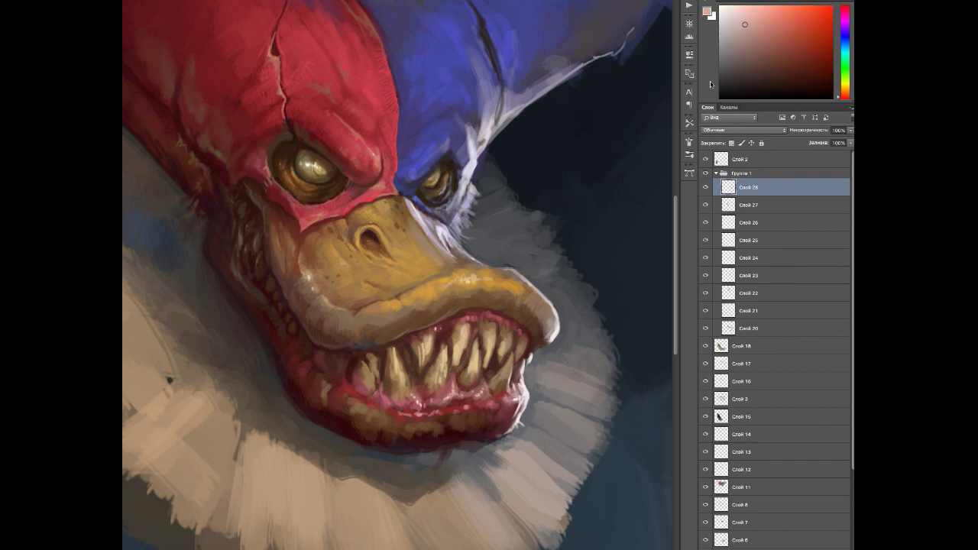
pyautogui.keyDown('alt'); pyautogui.click(468, 395); pyautogui.keyUp('alt')
pyautogui.keyDown('alt'); pyautogui.click(448, 420); pyautogui.keyUp('alt')
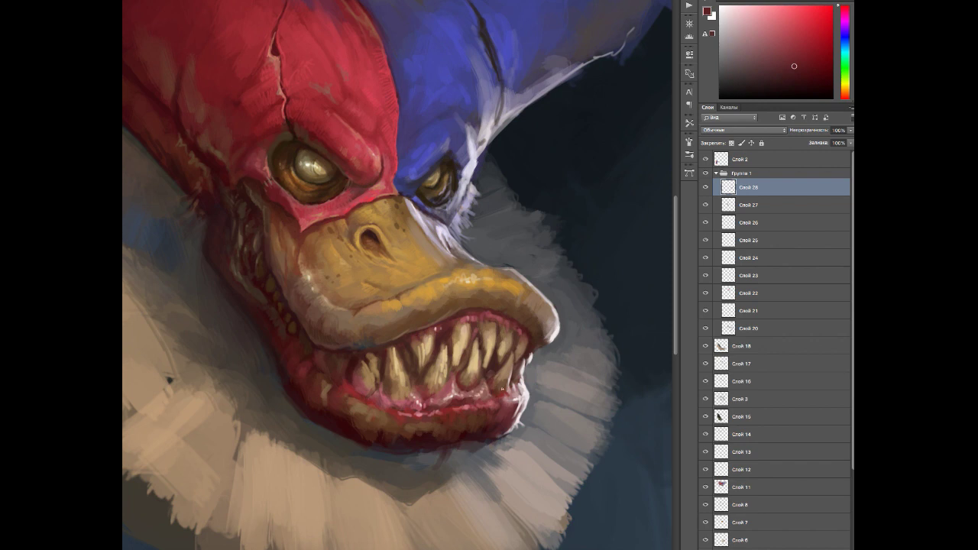
pyautogui.keyDown('alt'); pyautogui.click(506, 364); pyautogui.keyUp('alt')
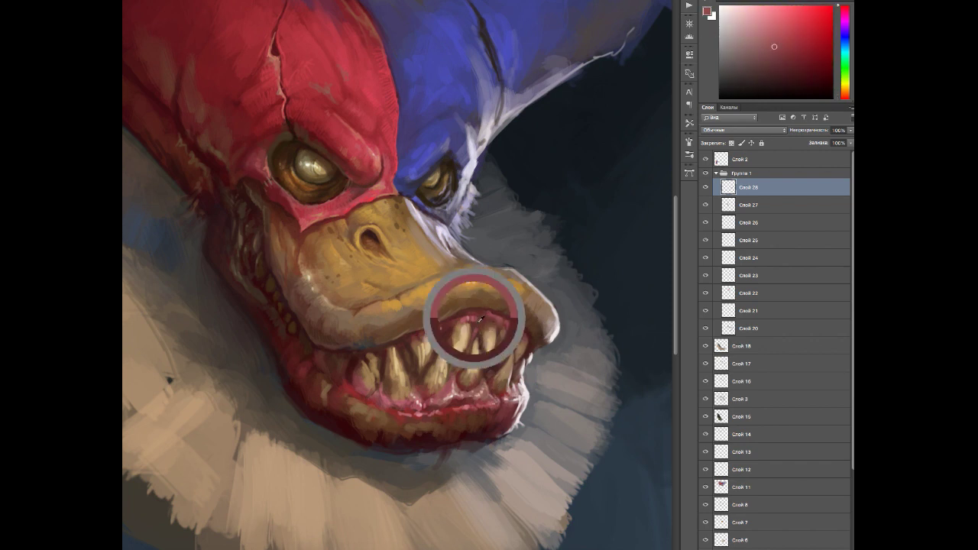
pyautogui.keyDown('alt'); pyautogui.click(492, 338); pyautogui.keyUp('alt')
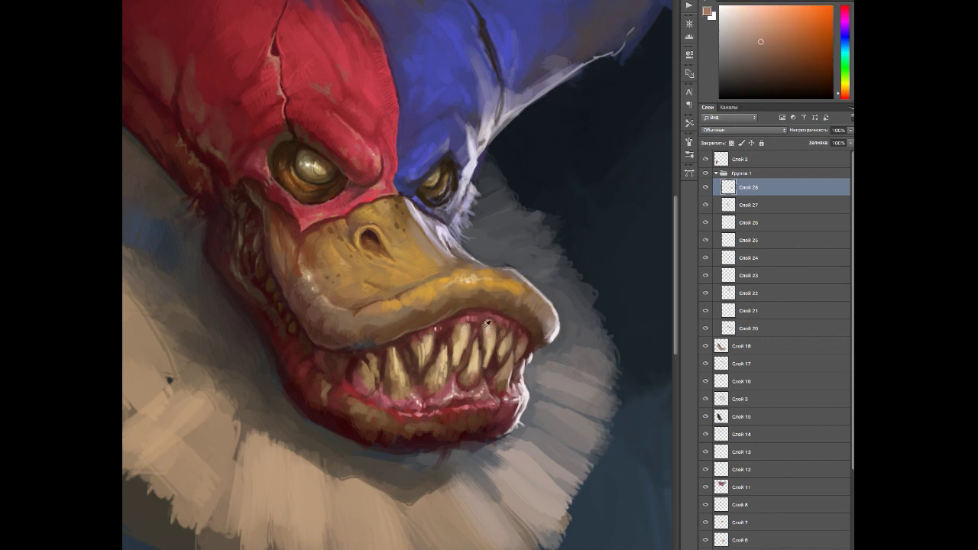
pyautogui.keyDown('alt'); pyautogui.click(489, 359); pyautogui.keyUp('alt')
pyautogui.keyDown('alt'); pyautogui.click(494, 344); pyautogui.keyUp('alt')
# Step: On a new layer, brighten the upper front teeth with pale ivory and pink tones near the gum
pyautogui.hotkey('ctrl', 'shift', 'alt', 'n')
pyautogui.keyDown('alt'); pyautogui.click(495, 336); pyautogui.keyUp('alt')
pyautogui.keyDown('alt'); pyautogui.click(510, 342); pyautogui.keyUp('alt')
pyautogui.keyDown('alt'); pyautogui.click(509, 364); pyautogui.keyUp('alt')
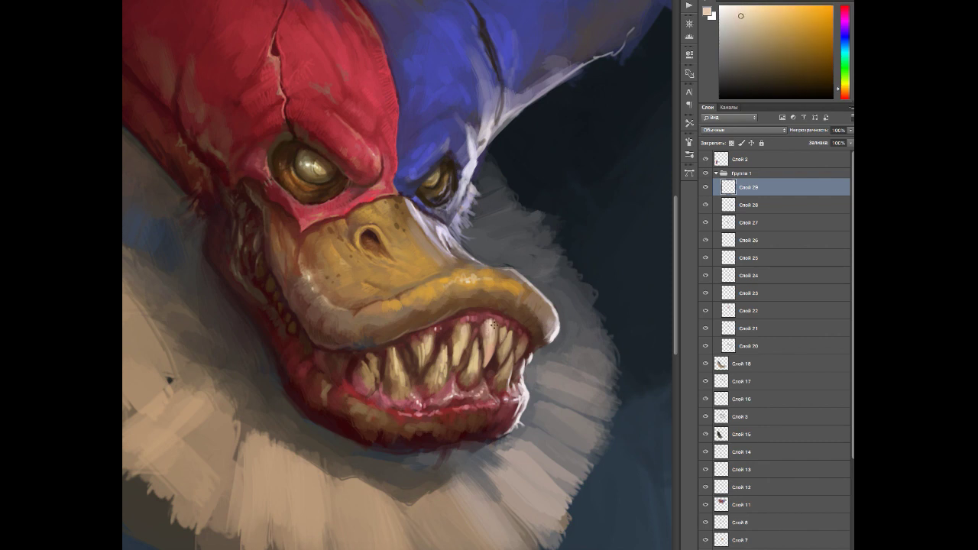
pyautogui.keyDown('alt'); pyautogui.click(516, 350); pyautogui.keyUp('alt')
pyautogui.keyDown('alt'); pyautogui.click(504, 343); pyautogui.keyUp('alt')
pyautogui.keyDown('alt'); pyautogui.click(489, 335); pyautogui.keyUp('alt')
pyautogui.keyDown('alt'); pyautogui.click(475, 326); pyautogui.keyUp('alt')
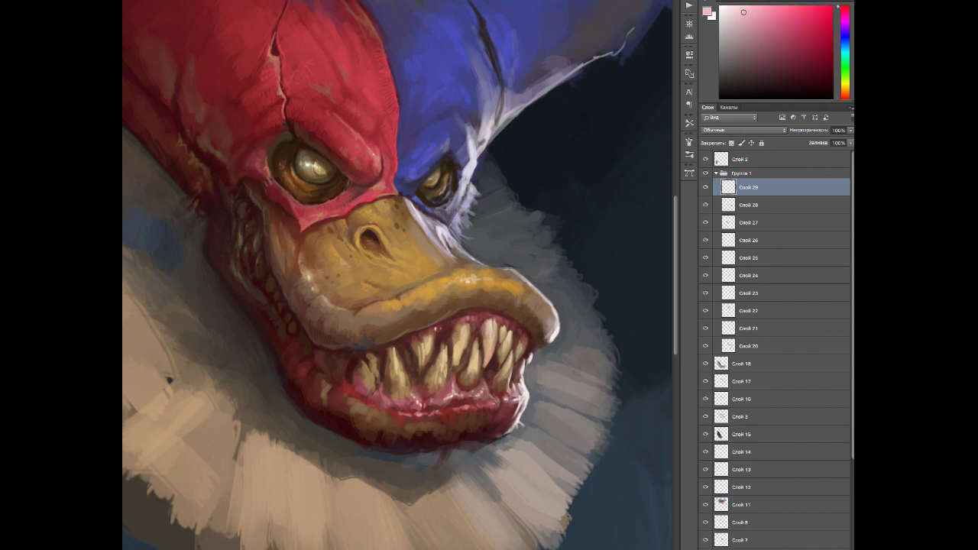
# Step: Soften the shading and white rim light around the beak's front tip
pyautogui.keyDown('alt'); pyautogui.click(529, 297); pyautogui.keyUp('alt')
pyautogui.keyDown('alt'); pyautogui.click(535, 313); pyautogui.keyUp('alt')
pyautogui.keyDown('alt'); pyautogui.click(539, 325); pyautogui.keyUp('alt')
pyautogui.keyDown('alt'); pyautogui.click(544, 331); pyautogui.keyUp('alt')
pyautogui.keyDown('alt'); pyautogui.click(550, 314); pyautogui.keyUp('alt')
# Step: On a new layer, sharpen the shapes of the long fangs near the front of the mouth
pyautogui.hotkey('ctrl', 'shift', 'alt', 'n')
pyautogui.keyDown('alt'); pyautogui.click(466, 342); pyautogui.keyUp('alt')
pyautogui.keyDown('alt'); pyautogui.click(479, 344); pyautogui.keyUp('alt')
pyautogui.keyDown('alt'); pyautogui.click(471, 374); pyautogui.keyUp('alt')
pyautogui.keyDown('alt'); pyautogui.click(456, 365); pyautogui.keyUp('alt')
pyautogui.keyDown('alt'); pyautogui.click(452, 342); pyautogui.keyUp('alt')
pyautogui.keyDown('alt'); pyautogui.click(470, 364); pyautogui.keyUp('alt')
pyautogui.keyDown('alt'); pyautogui.click(475, 352); pyautogui.keyUp('alt')
# Step: Add dark gaps and light ridges to model the front fangs, and touch up the gum above them
pyautogui.keyDown('alt'); pyautogui.click(466, 326); pyautogui.keyUp('alt')
pyautogui.keyDown('alt'); pyautogui.click(450, 373); pyautogui.keyUp('alt')
pyautogui.keyDown('alt'); pyautogui.click(459, 367); pyautogui.keyUp('alt')
pyautogui.keyDown('alt'); pyautogui.click(468, 353); pyautogui.keyUp('alt')
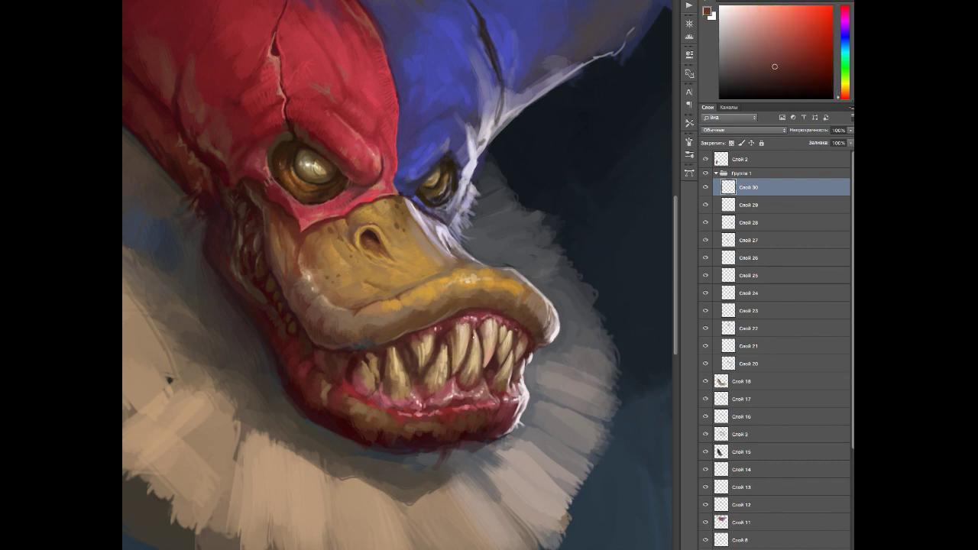
pyautogui.keyDown('alt'); pyautogui.click(473, 374); pyautogui.keyUp('alt')
pyautogui.keyDown('alt'); pyautogui.click(466, 336); pyautogui.keyUp('alt')
pyautogui.keyDown('alt'); pyautogui.click(457, 298); pyautogui.keyUp('alt')
pyautogui.keyDown('alt'); pyautogui.click(480, 372); pyautogui.keyUp('alt')
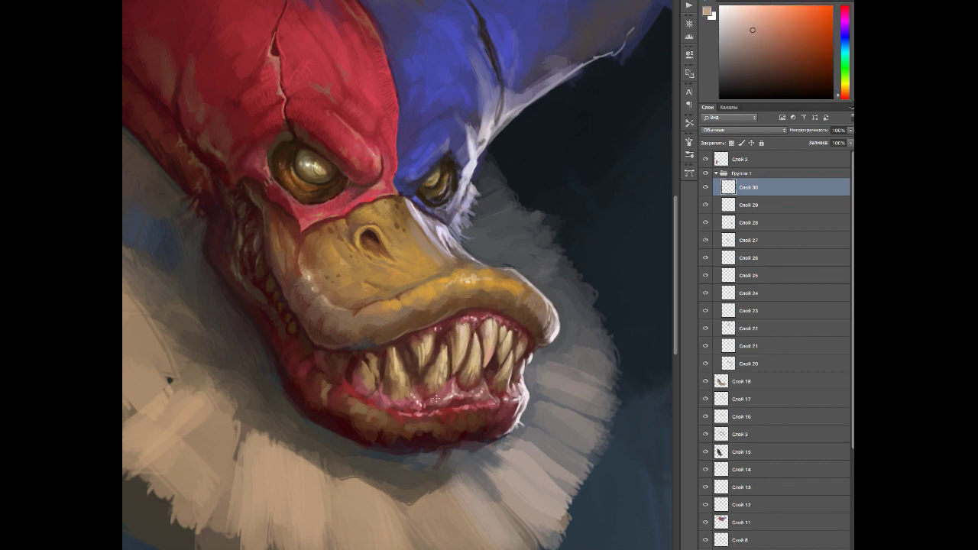
# Step: On a new layer, reshape the middle lower fang into a pointed, curved tooth with pale highlights
pyautogui.hotkey('ctrl', 'shift', 'alt', 'n')
pyautogui.keyDown('alt'); pyautogui.click(451, 376); pyautogui.keyUp('alt')
pyautogui.keyDown('alt'); pyautogui.click(418, 355); pyautogui.keyUp('alt')
pyautogui.keyDown('alt'); pyautogui.click(422, 373); pyautogui.keyUp('alt')
pyautogui.keyDown('alt'); pyautogui.click(430, 345); pyautogui.keyUp('alt')
pyautogui.keyDown('alt'); pyautogui.click(436, 354); pyautogui.keyUp('alt')
pyautogui.keyDown('alt'); pyautogui.click(444, 362); pyautogui.keyUp('alt')
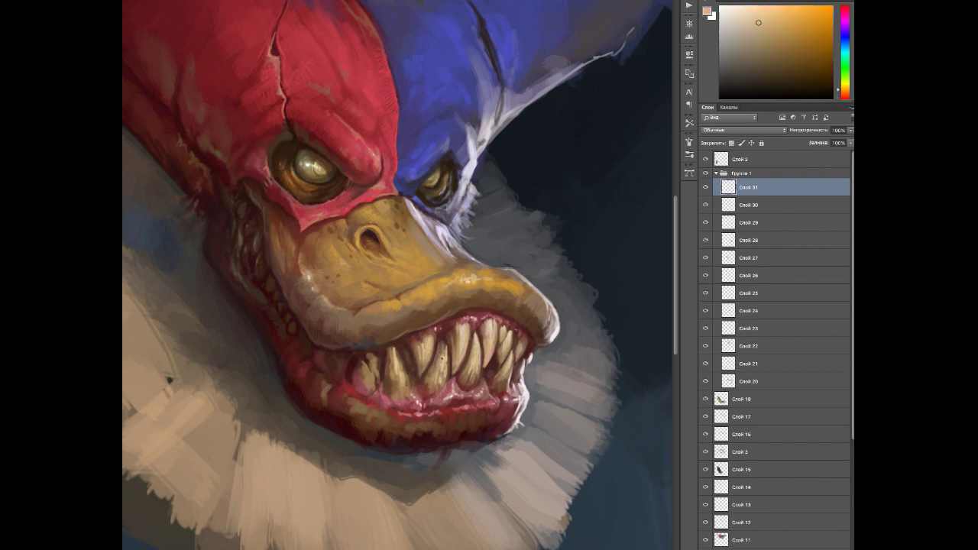
# Step: Define the bases and edges of the middle teeth with reddish-brown shadows and tan tones
pyautogui.keyDown('alt'); pyautogui.click(444, 350); pyautogui.keyUp('alt')
pyautogui.keyDown('alt'); pyautogui.click(440, 346); pyautogui.keyUp('alt')
pyautogui.keyDown('alt'); pyautogui.click(424, 390); pyautogui.keyUp('alt')
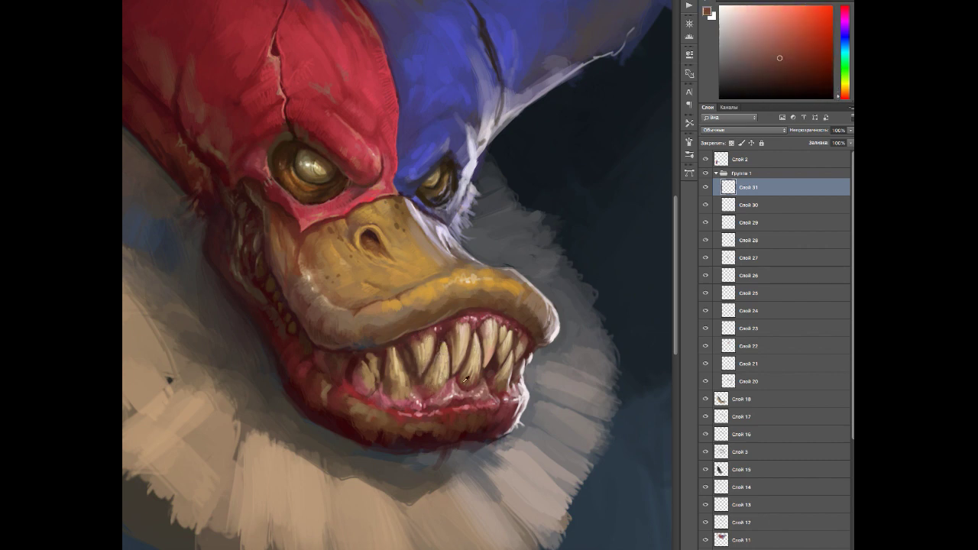
pyautogui.keyDown('alt'); pyautogui.click(444, 384); pyautogui.keyUp('alt')
pyautogui.keyDown('alt'); pyautogui.click(437, 390); pyautogui.keyUp('alt')
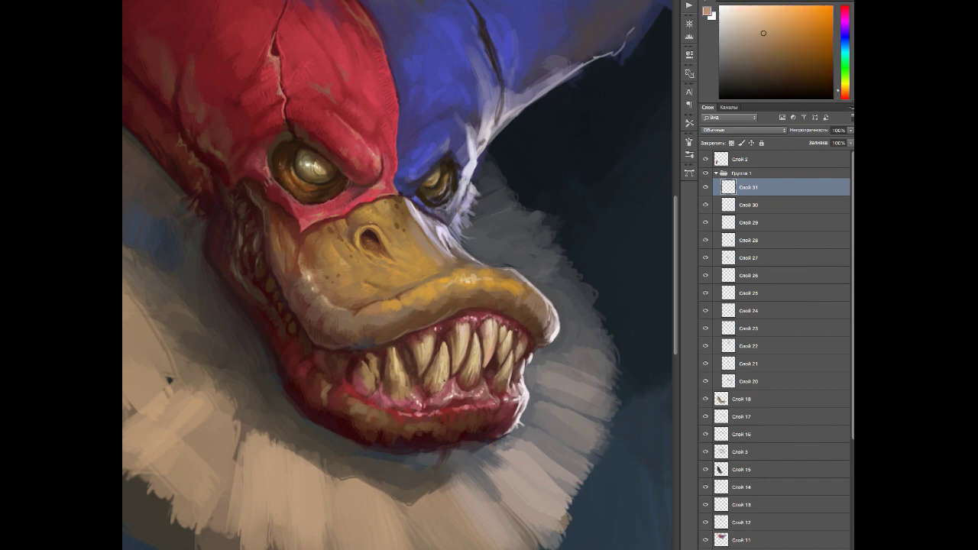
pyautogui.keyDown('alt'); pyautogui.click(438, 392); pyautogui.keyUp('alt')
pyautogui.keyDown('alt'); pyautogui.click(419, 368); pyautogui.keyUp('alt')
pyautogui.keyDown('alt'); pyautogui.click(415, 349); pyautogui.keyUp('alt')
# Step: Clean up the base of the large rear lower fang and paint the pink-red gum beneath it
pyautogui.moveTo(398, 254); pyautogui.dragTo(341, 273)
pyautogui.keyDown('alt'); pyautogui.click(358, 421); pyautogui.keyUp('alt')
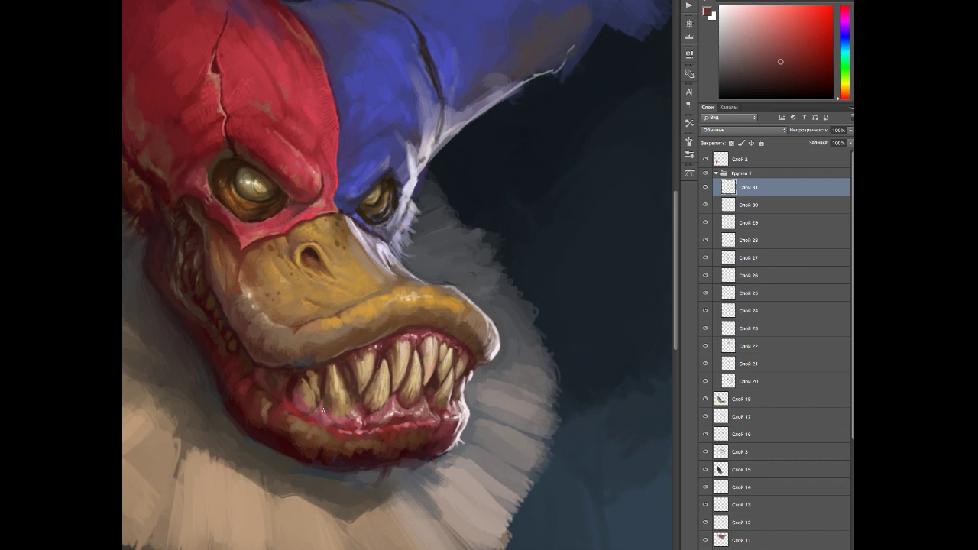
pyautogui.keyDown('alt'); pyautogui.click(333, 413); pyautogui.keyUp('alt')
pyautogui.keyDown('alt'); pyautogui.click(339, 425); pyautogui.keyUp('alt')
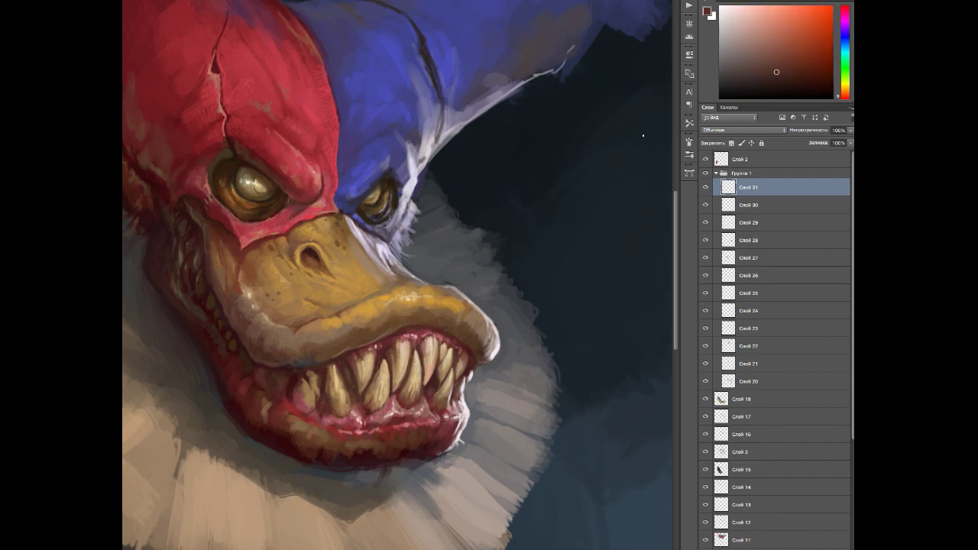
pyautogui.keyDown('alt'); pyautogui.moveTo(357, 397); pyautogui.dragTo(359, 433); pyautogui.keyUp('alt')
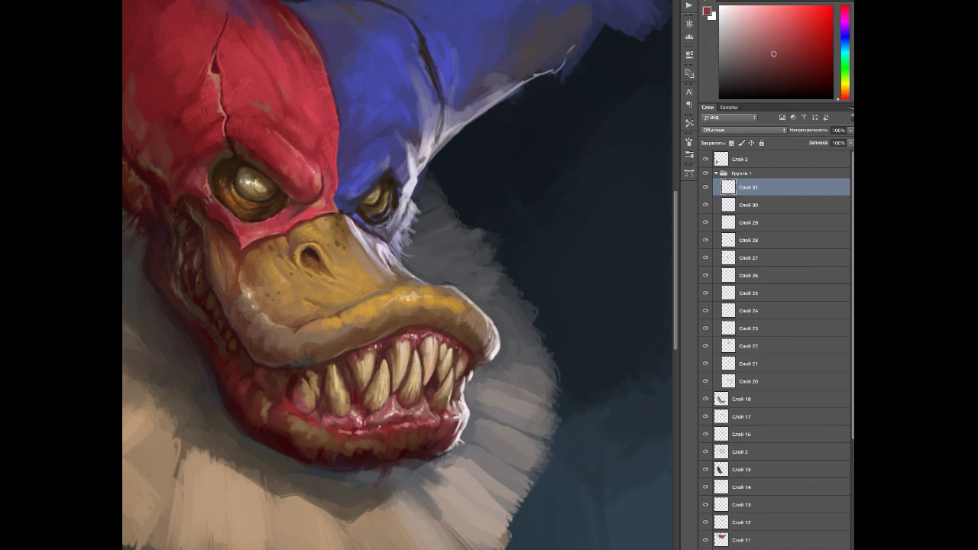
# Step: Round out the rearmost lower tooth and refine the gum and lower lip with dark red tones
pyautogui.keyDown('alt'); pyautogui.click(304, 414); pyautogui.keyUp('alt')
pyautogui.keyDown('alt'); pyautogui.click(306, 417); pyautogui.keyUp('alt')
pyautogui.keyDown('alt'); pyautogui.click(306, 419); pyautogui.keyUp('alt')
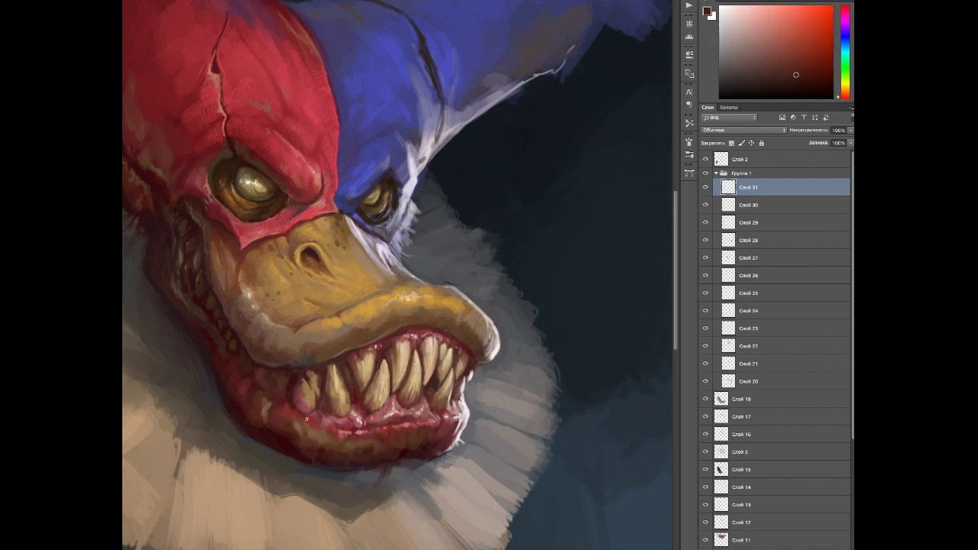
pyautogui.keyDown('alt'); pyautogui.click(323, 391); pyautogui.keyUp('alt')
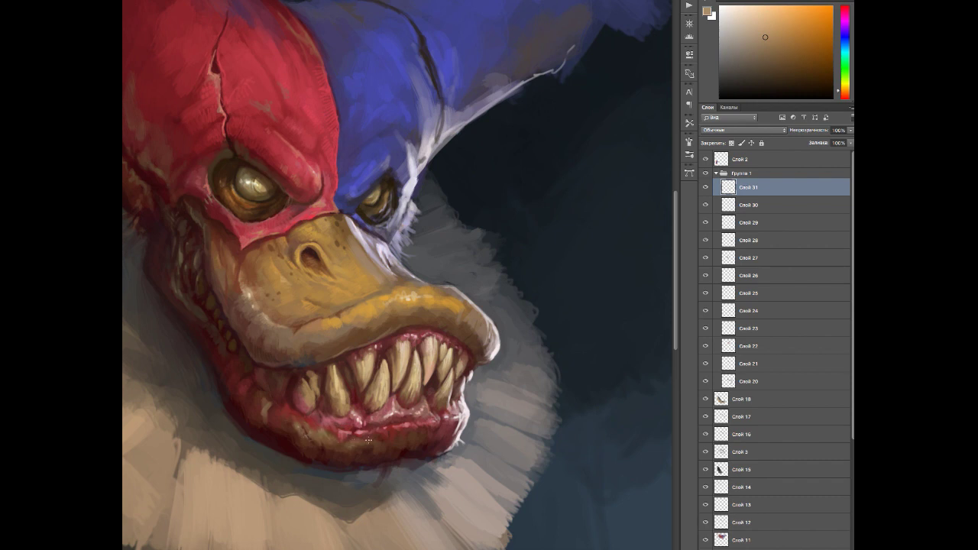
pyautogui.keyDown('alt'); pyautogui.click(413, 435); pyautogui.keyUp('alt')
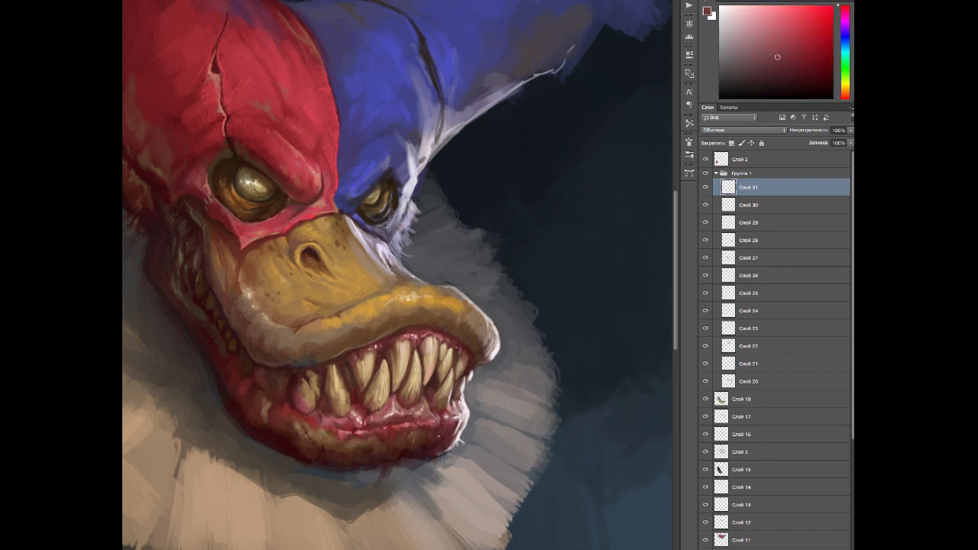
pyautogui.keyDown('alt'); pyautogui.click(377, 422); pyautogui.keyUp('alt')
pyautogui.keyDown('alt'); pyautogui.click(361, 421); pyautogui.keyUp('alt')
# Step: On a new layer, sharpen the rear lower teeth and darken the gaps around them
pyautogui.moveTo(371, 357)
pyautogui.mouseDown()
pyautogui.moveTo(350, 401)
pyautogui.moveTo(316, 356)
pyautogui.mouseUp()
pyautogui.moveTo(344, 404)
pyautogui.mouseDown()
pyautogui.moveTo(341, 377)
pyautogui.moveTo(349, 382)
pyautogui.moveTo(315, 382)
pyautogui.moveTo(287, 406)
pyautogui.moveTo(286, 385)
pyautogui.moveTo(312, 396)
pyautogui.moveTo(306, 405)
pyautogui.mouseUp()
pyautogui.hotkey('ctrl', 'shift', 'alt', 'n')
pyautogui.click(335, 377)
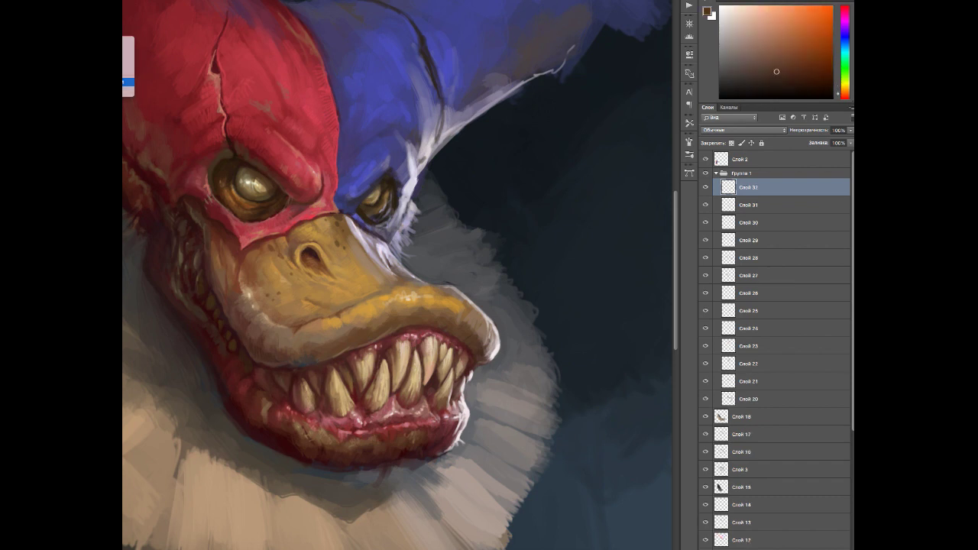
# Step: Flip the canvas horizontally and paint brownish flesh texture on the lower jaw near the mouth corner
pyautogui.press('h')
pyautogui.click(338, 357)
pyautogui.moveTo(380, 365); pyautogui.dragTo(430, 349)
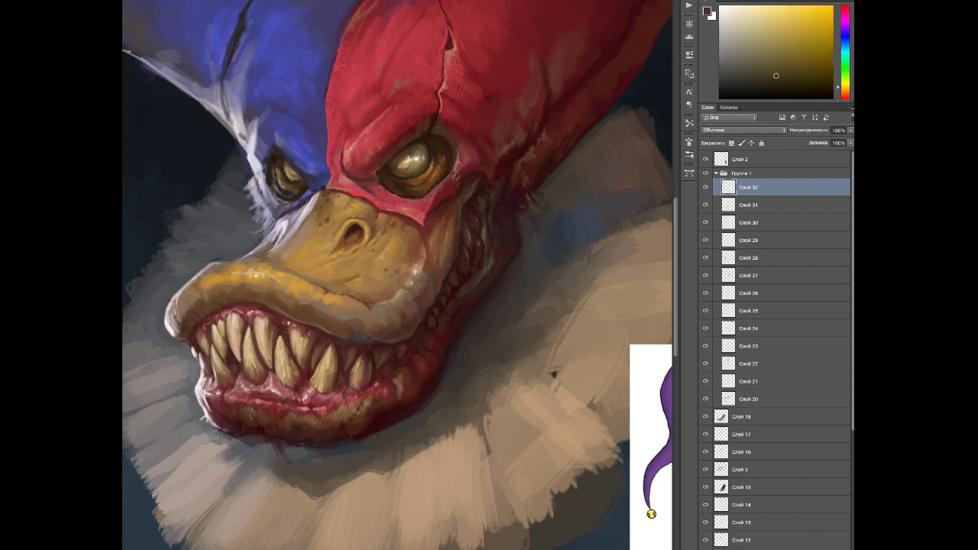
pyautogui.click(439, 367)
pyautogui.click(395, 387)
pyautogui.click(368, 403)
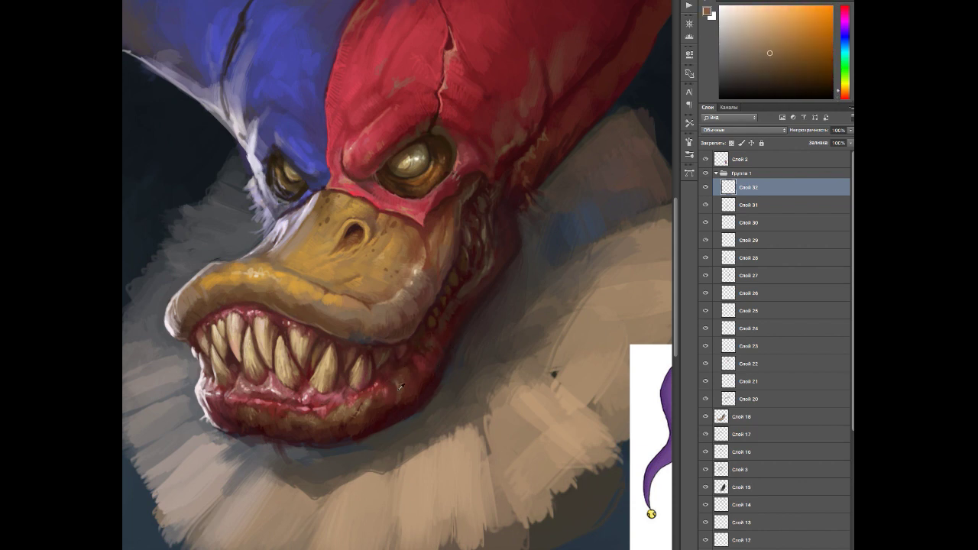
pyautogui.click(396, 405)
# Step: Smooth the upper beak lip with blended ochre and warm yellow tones
pyautogui.click(344, 301)
pyautogui.click(293, 298)
pyautogui.click(351, 322)
pyautogui.click(239, 264)
pyautogui.moveTo(238, 264); pyautogui.dragTo(304, 294)
pyautogui.click(319, 295)
pyautogui.click(336, 297)
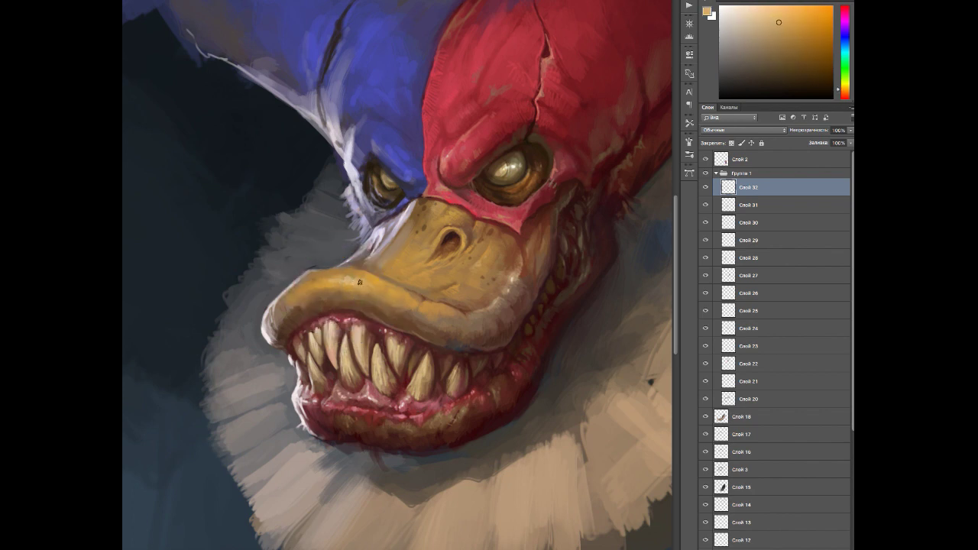
# Step: Paint pale glossy highlights along the top edge of the beak lip and soften its front end
pyautogui.click(290, 287)
pyautogui.click(291, 289)
pyautogui.click(288, 292)
pyautogui.click(288, 293)
pyautogui.click(350, 279)
pyautogui.click(390, 268)
pyautogui.click(400, 269)
pyautogui.click(344, 263)
# Step: Add pinkish-red gum detail between the upper teeth under the beak lip
pyautogui.click(627, 131)
pyautogui.click(415, 344)
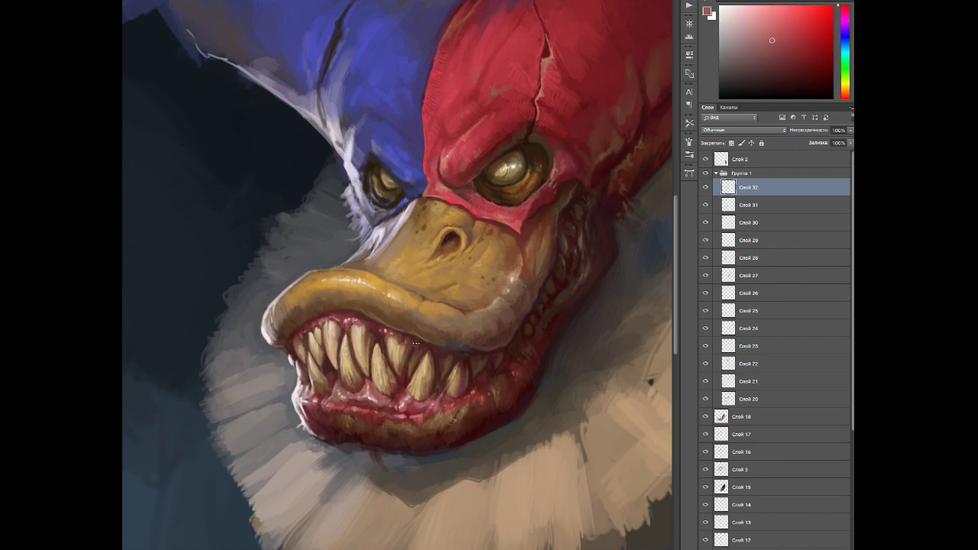
pyautogui.click(453, 373)
pyautogui.click(331, 367)
pyautogui.moveTo(331, 367); pyautogui.dragTo(316, 346)
# Step: Darken the underside of the lower jaw and add tiny dark bristles along the chin
pyautogui.click(343, 428)
pyautogui.click(371, 439)
pyautogui.click(349, 441)
pyautogui.click(299, 426)
pyautogui.click(321, 430)
pyautogui.click(414, 452)
pyautogui.click(457, 434)
pyautogui.click(391, 429)
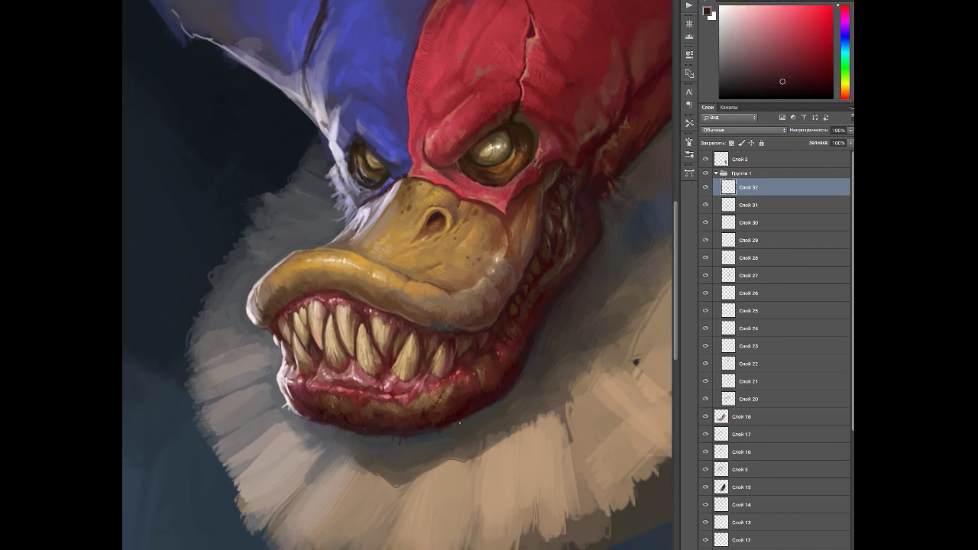
# Step: Add a new layer in the group and flip the canvas horizontally
pyautogui.hotkey('ctrl', '-')
pyautogui.hotkey('ctrl', 'shift', 'alt', 'n')
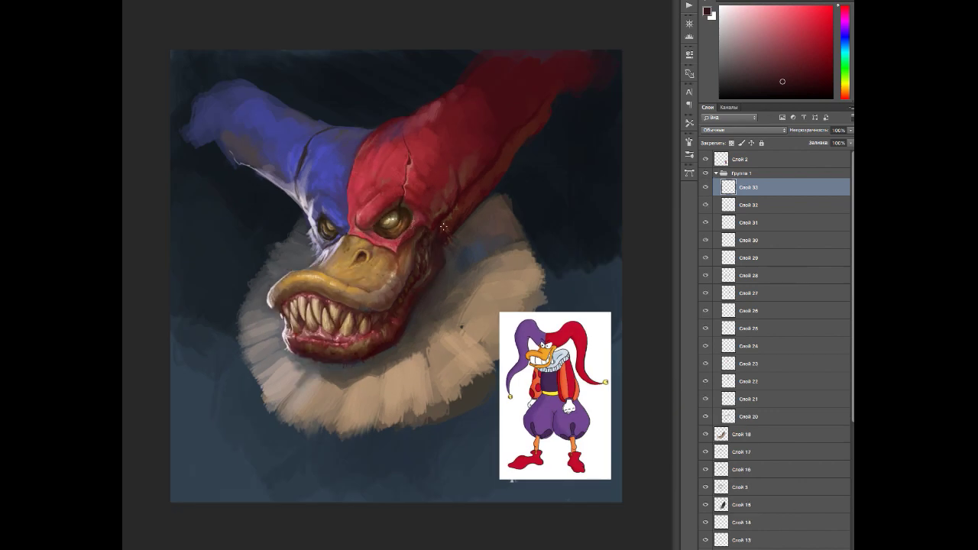
pyautogui.hotkey('ctrl', '+')
pyautogui.press('h')
# Step: Repaint the blue mask around the far eye with sampled dark brown, blue and greyish tones, refining the eye socket's edge
pyautogui.keyDown('alt'); pyautogui.click(355, 184); pyautogui.keyUp('alt')
pyautogui.keyDown('alt'); pyautogui.click(370, 191); pyautogui.keyUp('alt')
pyautogui.keyDown('alt'); pyautogui.click(364, 204); pyautogui.keyUp('alt')
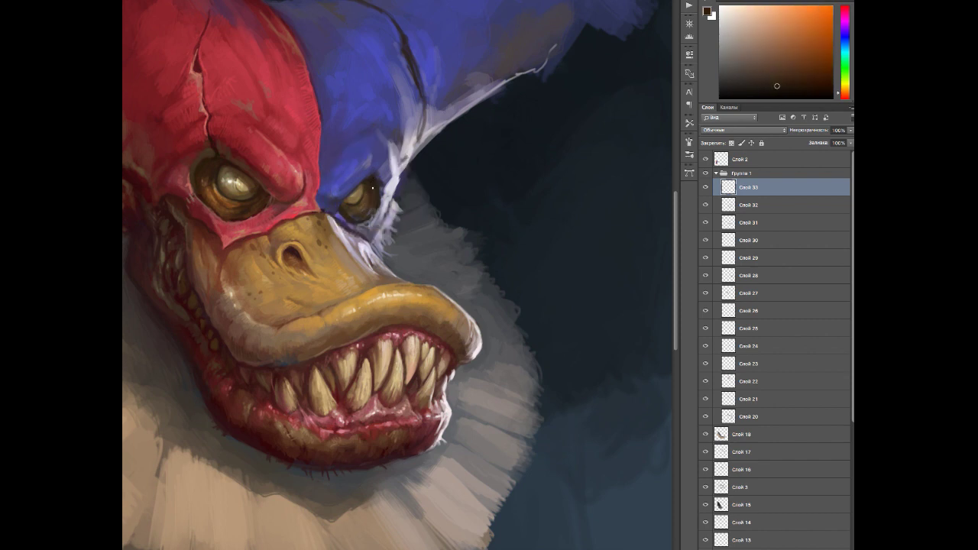
pyautogui.keyDown('alt'); pyautogui.click(373, 191); pyautogui.keyUp('alt')
pyautogui.keyDown('alt'); pyautogui.click(370, 219); pyautogui.keyUp('alt')
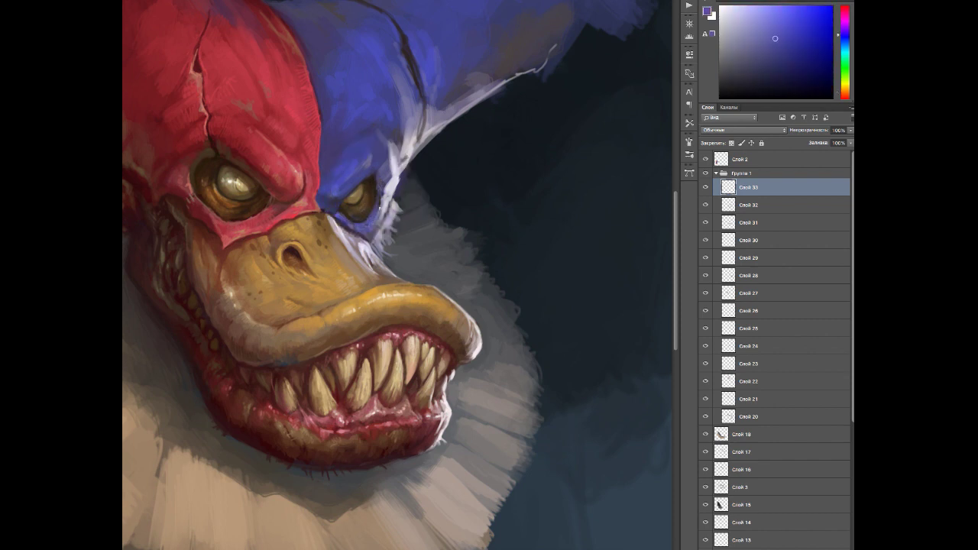
pyautogui.keyDown('alt'); pyautogui.click(391, 170); pyautogui.keyUp('alt')
pyautogui.keyDown('alt'); pyautogui.click(383, 173); pyautogui.keyUp('alt')
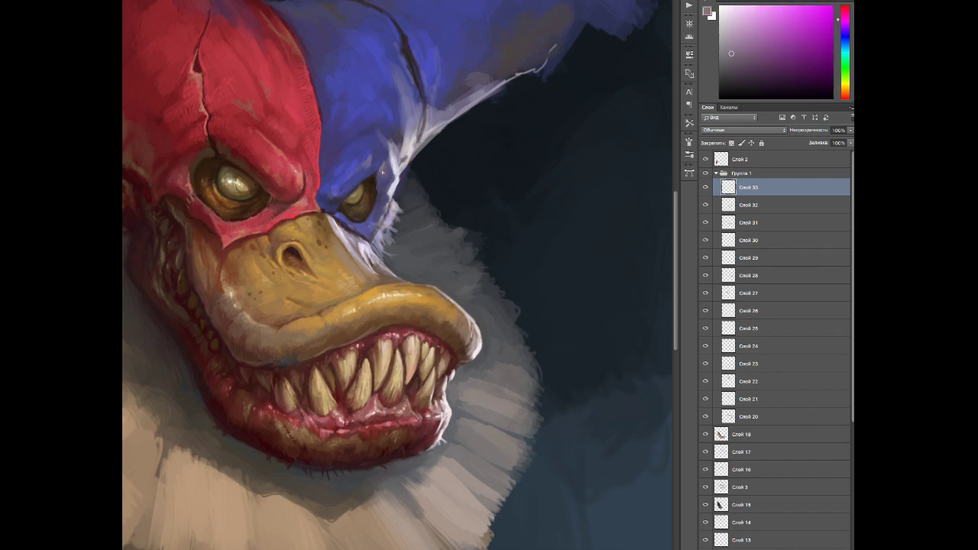
# Step: Refine the edge where the mask meets the beak bridge with sampled warm tones and pale violet highlights
pyautogui.keyDown('alt'); pyautogui.click(339, 190); pyautogui.keyUp('alt')
pyautogui.keyDown('alt'); pyautogui.click(291, 226); pyautogui.keyUp('alt')
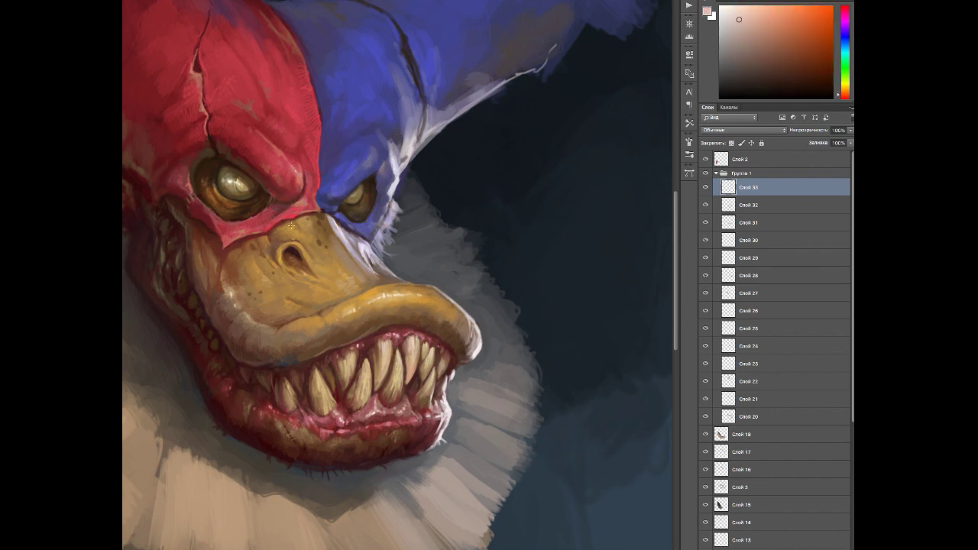
pyautogui.keyDown('alt'); pyautogui.click(371, 214); pyautogui.keyUp('alt')
pyautogui.keyDown('alt'); pyautogui.click(349, 232); pyautogui.keyUp('alt')
pyautogui.keyDown('alt'); pyautogui.click(343, 224); pyautogui.keyUp('alt')
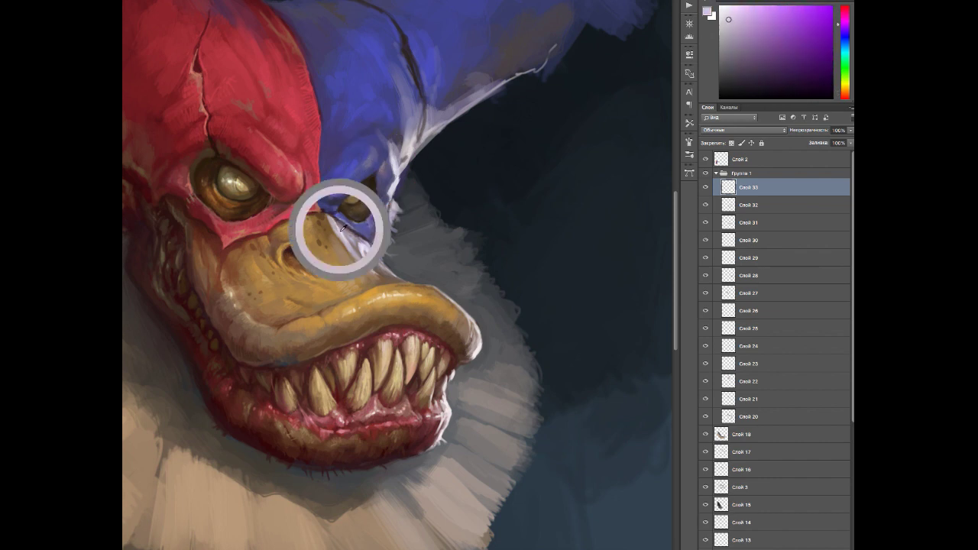
# Step: Sharpen the pale tufts beside the far eye and paint a ragged grey fringe along the ruff's outer edge behind the beak
pyautogui.keyDown('alt'); pyautogui.click(386, 214); pyautogui.keyUp('alt')
pyautogui.keyDown('alt'); pyautogui.click(397, 229); pyautogui.keyUp('alt')
pyautogui.keyDown('alt'); pyautogui.click(393, 241); pyautogui.keyUp('alt')
pyautogui.keyDown('alt'); pyautogui.click(415, 182); pyautogui.keyUp('alt')
pyautogui.keyDown('alt'); pyautogui.click(437, 225); pyautogui.keyUp('alt')
pyautogui.keyDown('alt'); pyautogui.click(473, 239); pyautogui.keyUp('alt')
pyautogui.keyDown('alt'); pyautogui.click(482, 265); pyautogui.keyUp('alt')
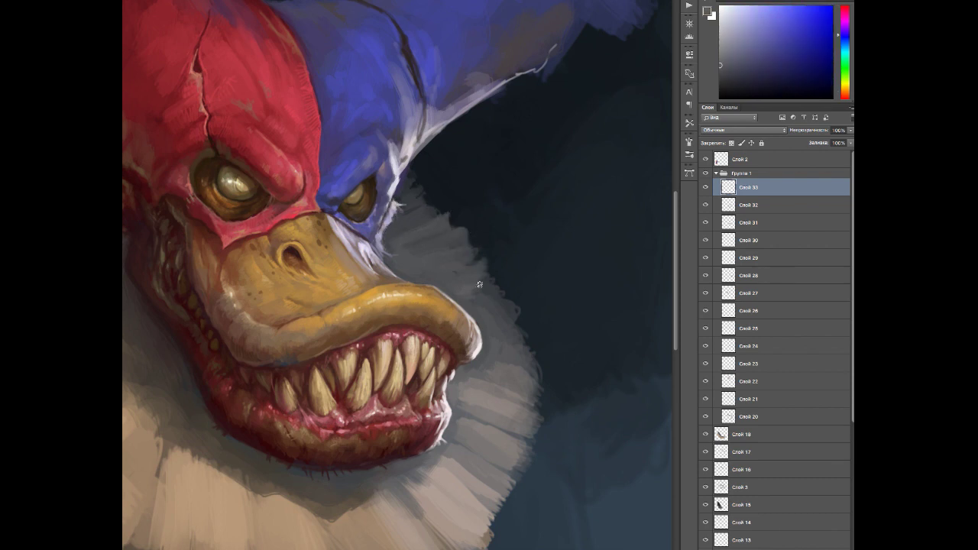
pyautogui.keyDown('alt'); pyautogui.click(483, 285); pyautogui.keyUp('alt')
pyautogui.keyDown('alt'); pyautogui.click(480, 289); pyautogui.keyUp('alt')
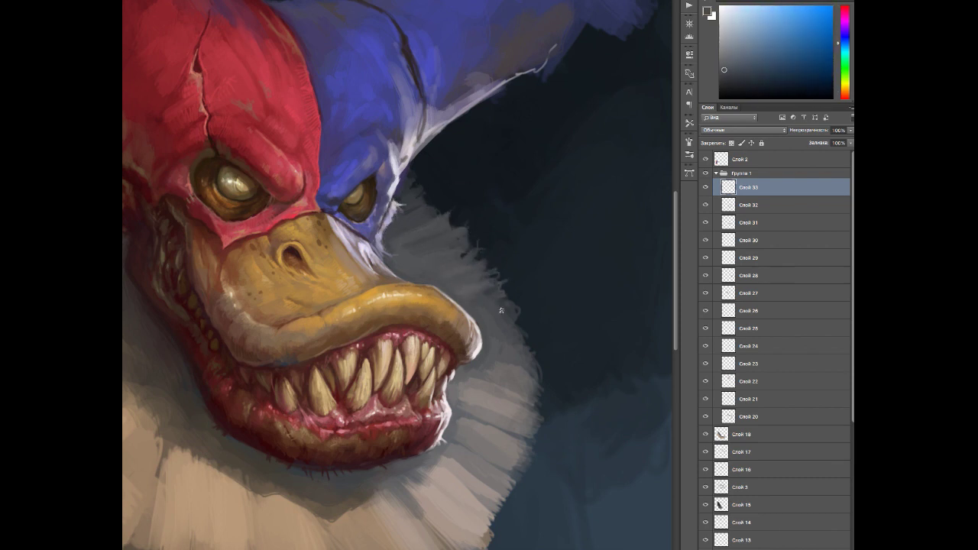
pyautogui.keyDown('alt'); pyautogui.click(470, 294); pyautogui.keyUp('alt')
# Step: Add a new layer and touch up the blue brow and far eye with sampled blue and pale yellow tones
pyautogui.hotkey('ctrl', 'shift', 'alt', 'n')
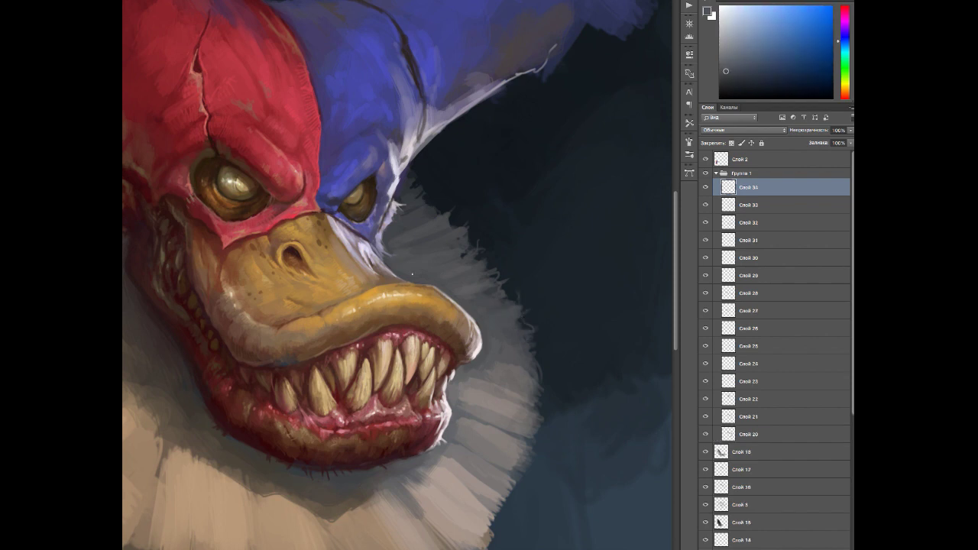
pyautogui.keyDown('alt'); pyautogui.click(387, 233); pyautogui.keyUp('alt')
pyautogui.keyDown('alt'); pyautogui.click(397, 200); pyautogui.keyUp('alt')
pyautogui.keyDown('alt'); pyautogui.click(382, 161); pyautogui.keyUp('alt')
pyautogui.moveTo(343, 139); pyautogui.dragTo(374, 200)
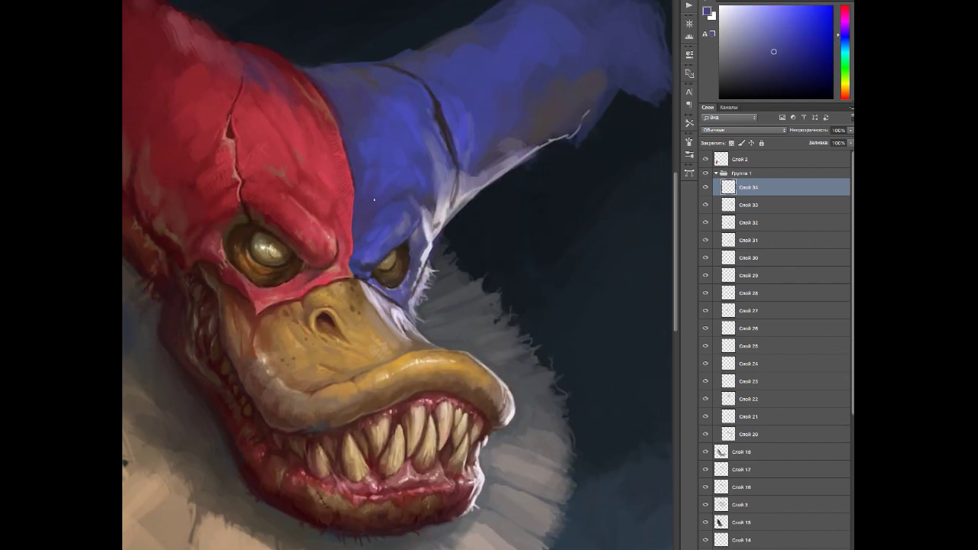
pyautogui.keyDown('alt'); pyautogui.click(394, 271); pyautogui.keyUp('alt')
pyautogui.keyDown('alt'); pyautogui.click(394, 270); pyautogui.keyUp('alt')
pyautogui.keyDown('alt'); pyautogui.click(382, 269); pyautogui.keyUp('alt')
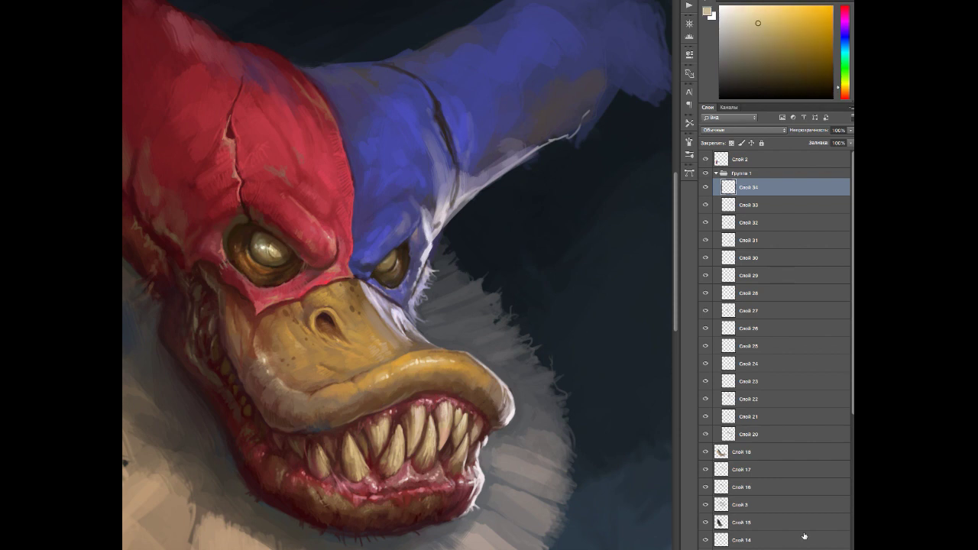
# Step: Add another layer, brighten the far eye with a highlight, and sharpen the dark brow line and blue folds above it
pyautogui.hotkey('ctrl', 'shift', 'alt', 'n')
pyautogui.keyDown('alt'); pyautogui.click(383, 264); pyautogui.keyUp('alt')
pyautogui.keyDown('alt'); pyautogui.click(393, 260); pyautogui.keyUp('alt')
pyautogui.keyDown('alt'); pyautogui.click(399, 258); pyautogui.keyUp('alt')
pyautogui.keyDown('alt'); pyautogui.click(405, 255); pyautogui.keyUp('alt')
pyautogui.keyDown('alt'); pyautogui.click(401, 259); pyautogui.keyUp('alt')
pyautogui.keyDown('alt'); pyautogui.click(416, 210); pyautogui.keyUp('alt')
pyautogui.keyDown('alt'); pyautogui.click(372, 209); pyautogui.keyUp('alt')
pyautogui.keyDown('alt'); pyautogui.click(413, 200); pyautogui.keyUp('alt')
pyautogui.keyDown('alt'); pyautogui.click(419, 202); pyautogui.keyUp('alt')
pyautogui.keyDown('alt'); pyautogui.click(426, 229); pyautogui.keyUp('alt')
pyautogui.keyDown('alt'); pyautogui.click(415, 238); pyautogui.keyUp('alt')
pyautogui.keyDown('alt'); pyautogui.click(415, 238); pyautogui.keyUp('alt')
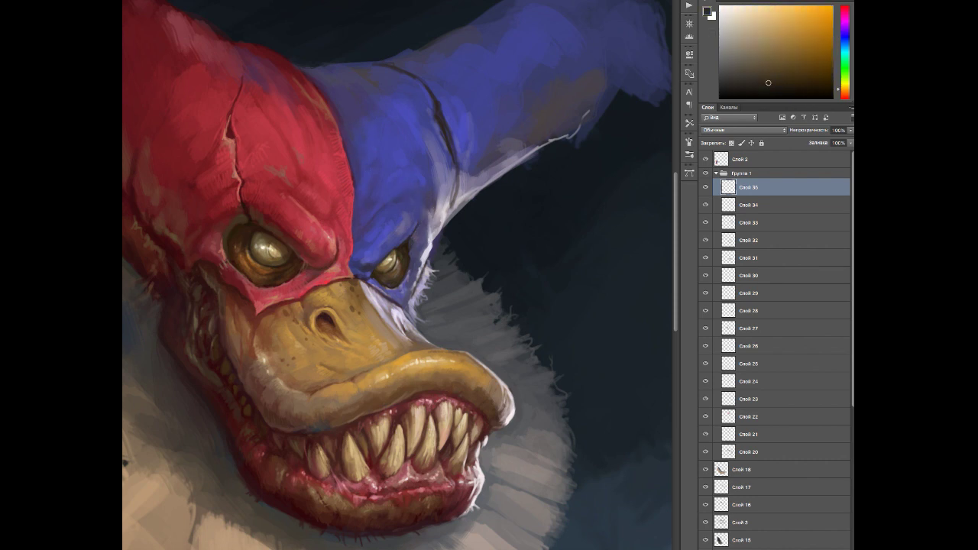
# Step: Flip the canvas horizontally and paint wrinkles on the blue forehead, blending the pale rim light beside the far eye
pyautogui.press('h')
pyautogui.keyDown('alt'); pyautogui.click(328, 218); pyautogui.keyUp('alt')
pyautogui.keyDown('alt'); pyautogui.click(375, 221); pyautogui.keyUp('alt')
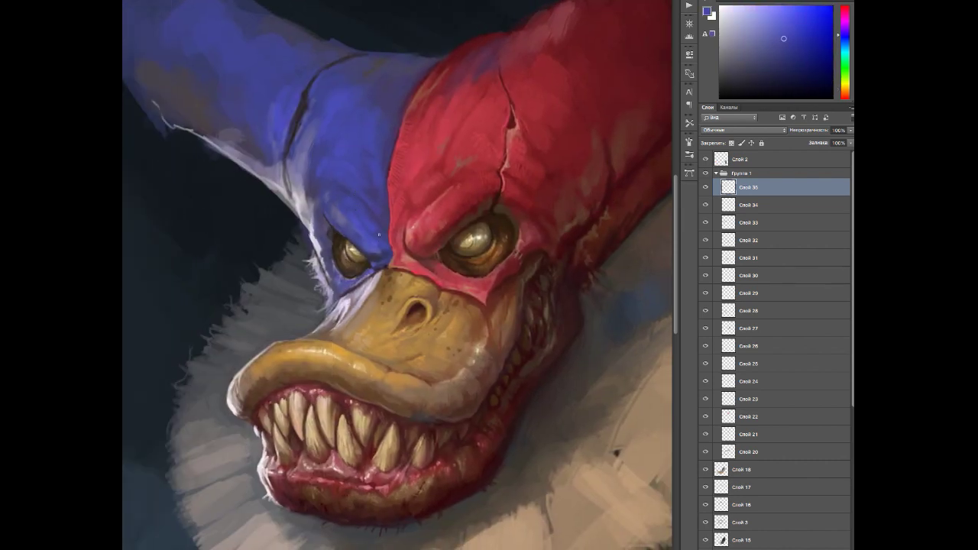
pyautogui.keyDown('alt'); pyautogui.click(386, 223); pyautogui.keyUp('alt')
pyautogui.keyDown('alt'); pyautogui.click(313, 195); pyautogui.keyUp('alt')
pyautogui.keyDown('alt'); pyautogui.click(305, 110); pyautogui.keyUp('alt')
pyautogui.keyDown('alt'); pyautogui.click(289, 202); pyautogui.keyUp('alt')
pyautogui.keyDown('alt'); pyautogui.click(314, 190); pyautogui.keyUp('alt')
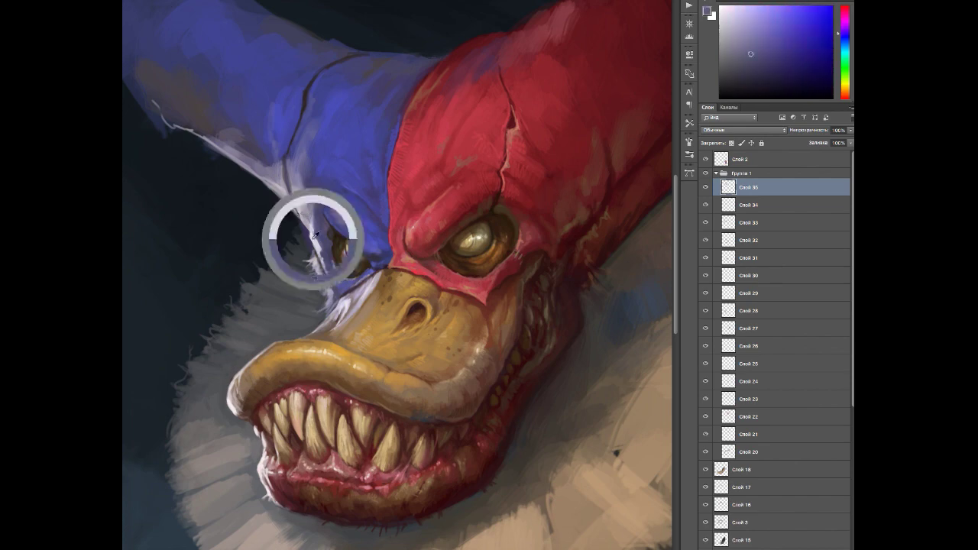
pyautogui.keyDown('alt'); pyautogui.click(322, 216); pyautogui.keyUp('alt')
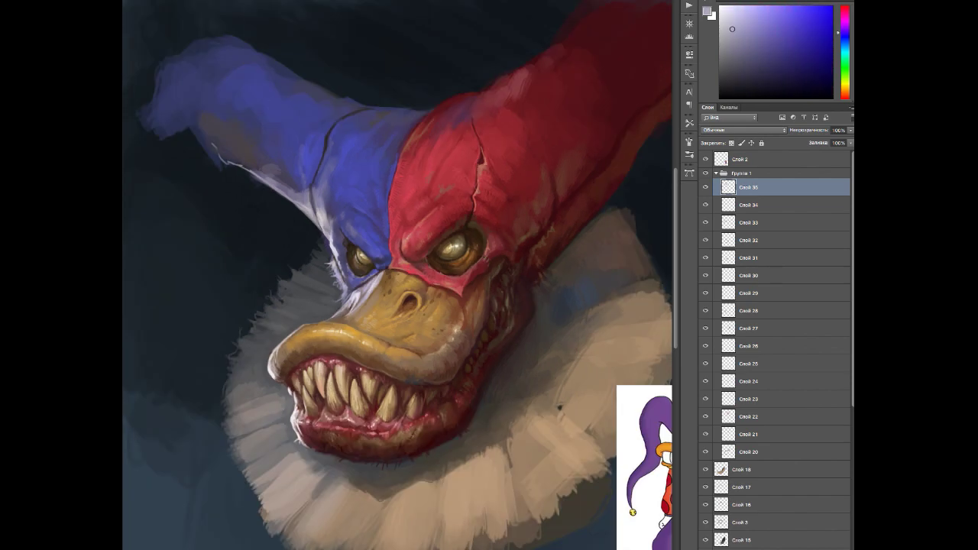
# Step: Flip the canvas back, clean up the blue horn's lower edge, and add soft blue folds along the horn
pyautogui.press('h')
pyautogui.moveTo(530, 228); pyautogui.dragTo(438, 227)
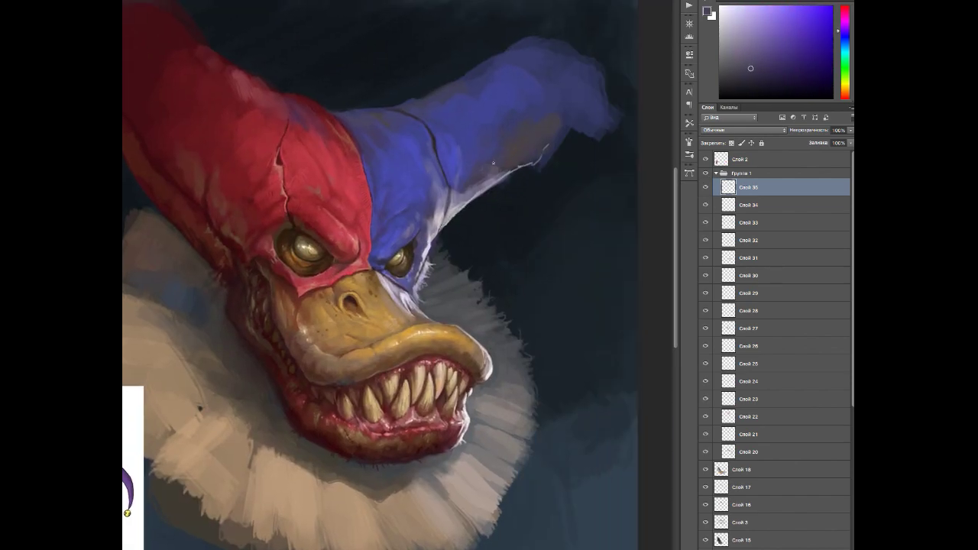
pyautogui.keyDown('alt'); pyautogui.click(539, 168); pyautogui.keyUp('alt')
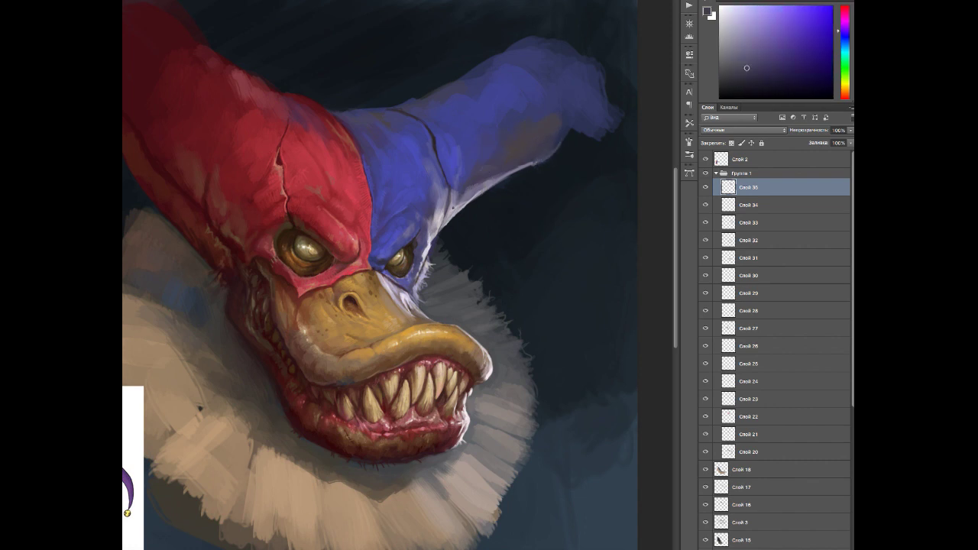
pyautogui.keyDown('alt'); pyautogui.click(428, 142); pyautogui.keyUp('alt')
pyautogui.keyDown('alt'); pyautogui.click(492, 113); pyautogui.keyUp('alt')
pyautogui.keyDown('alt'); pyautogui.click(511, 130); pyautogui.keyUp('alt')
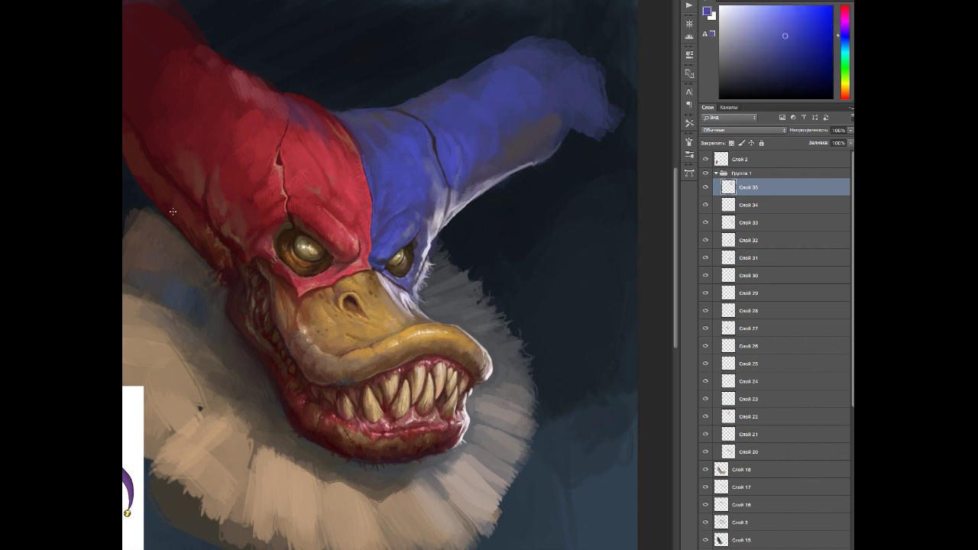
# Step: Add a new layer and paint beige stitches and edge highlights along the blue horn's crack, with small creases in the blue fabric
pyautogui.keyDown('alt'); pyautogui.click(173, 211); pyautogui.keyUp('alt')
pyautogui.hotkey('ctrl', 'shift', 'alt', 'n')
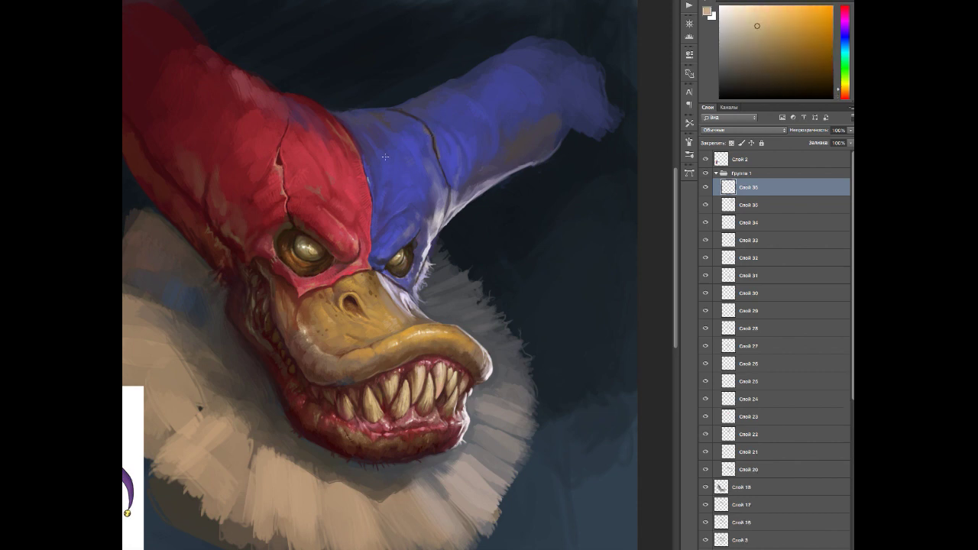
pyautogui.keyDown('alt'); pyautogui.click(353, 132); pyautogui.keyUp('alt')
pyautogui.keyDown('alt'); pyautogui.click(352, 131); pyautogui.keyUp('alt')
pyautogui.keyDown('alt'); pyautogui.click(351, 130); pyautogui.keyUp('alt')
pyautogui.keyDown('alt'); pyautogui.click(349, 130); pyautogui.keyUp('alt')
pyautogui.keyDown('alt'); pyautogui.click(341, 110); pyautogui.keyUp('alt')
pyautogui.keyDown('alt'); pyautogui.click(339, 111); pyautogui.keyUp('alt')
pyautogui.keyDown('alt'); pyautogui.click(359, 115); pyautogui.keyUp('alt')
pyautogui.keyDown('alt'); pyautogui.click(405, 137); pyautogui.keyUp('alt')
pyautogui.keyDown('alt'); pyautogui.click(379, 153); pyautogui.keyUp('alt')
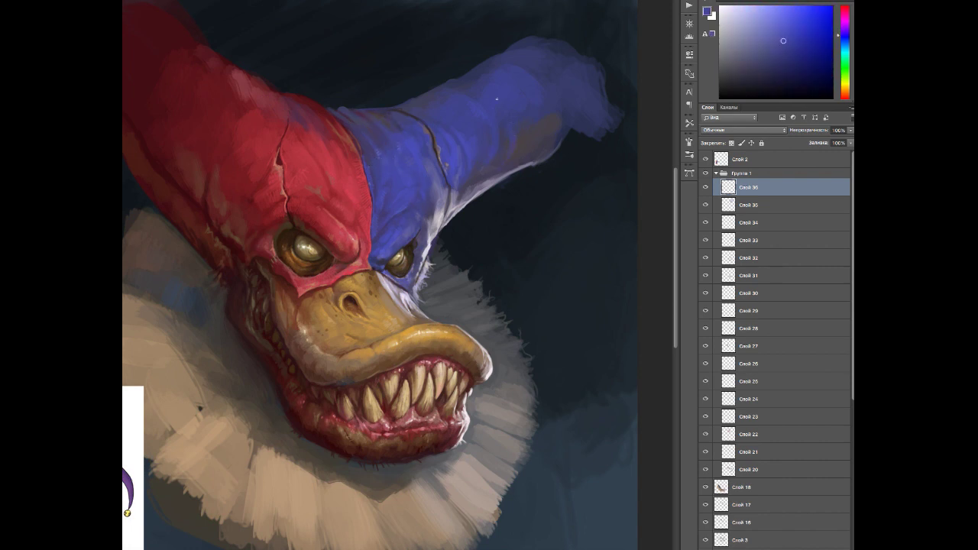
# Step: Add a new layer and paint pale stitches across the red hat's crack and the wound behind the near eye
pyautogui.keyDown('alt'); pyautogui.click(291, 221); pyautogui.keyUp('alt')
pyautogui.hotkey('ctrl', 'shift', 'alt', 'n')
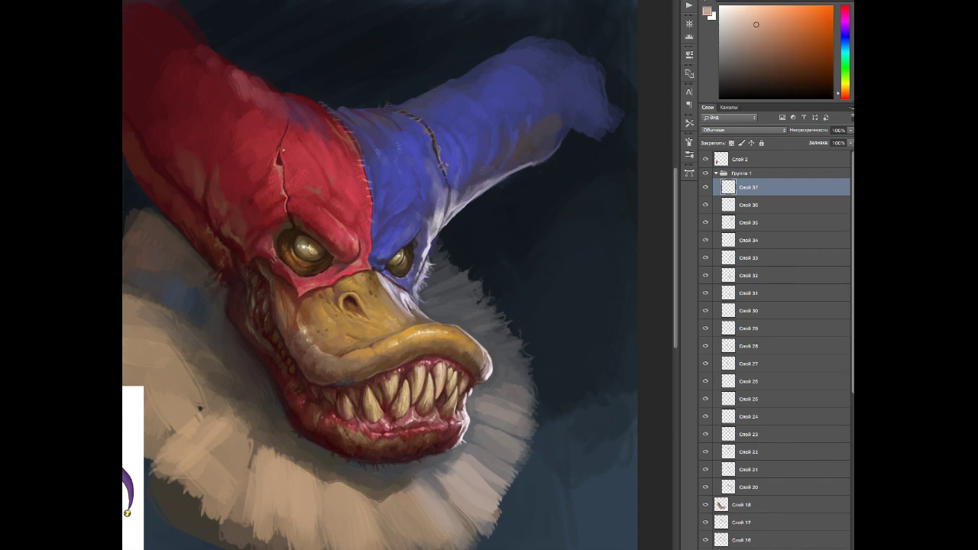
pyautogui.keyDown('alt'); pyautogui.click(238, 220); pyautogui.keyUp('alt')
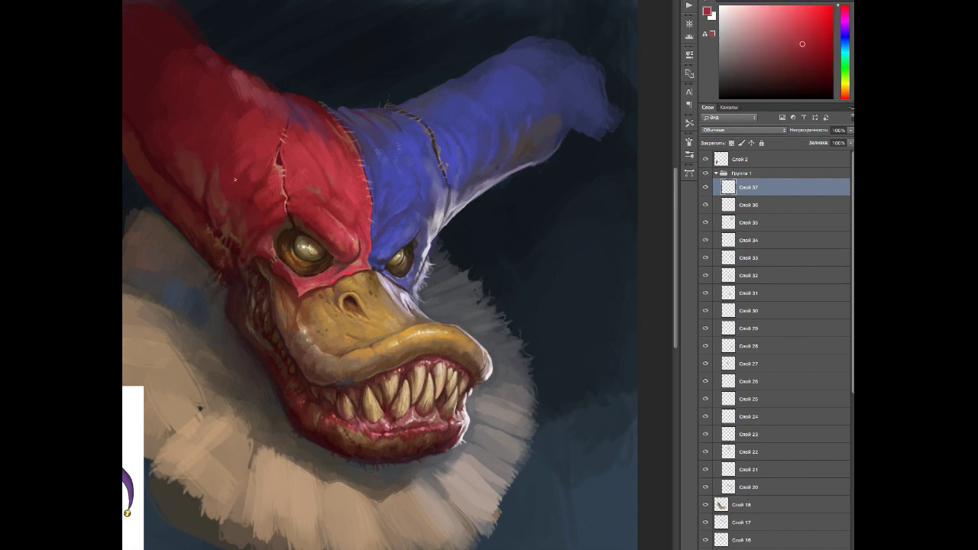
# Step: Paint lighter and darker red folds on the red horn and deepen the shadows along its lower edge
pyautogui.keyDown('alt'); pyautogui.click(255, 81); pyautogui.keyUp('alt')
pyautogui.hscroll(-3, 314, 169)
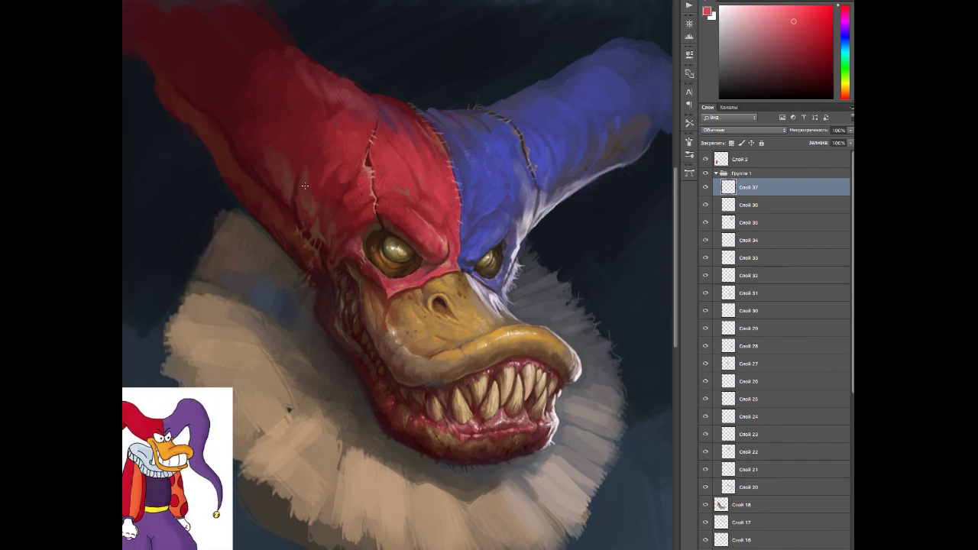
pyautogui.keyDown('alt'); pyautogui.click(276, 134); pyautogui.keyUp('alt')
pyautogui.keyDown('alt'); pyautogui.click(306, 174); pyautogui.keyUp('alt')
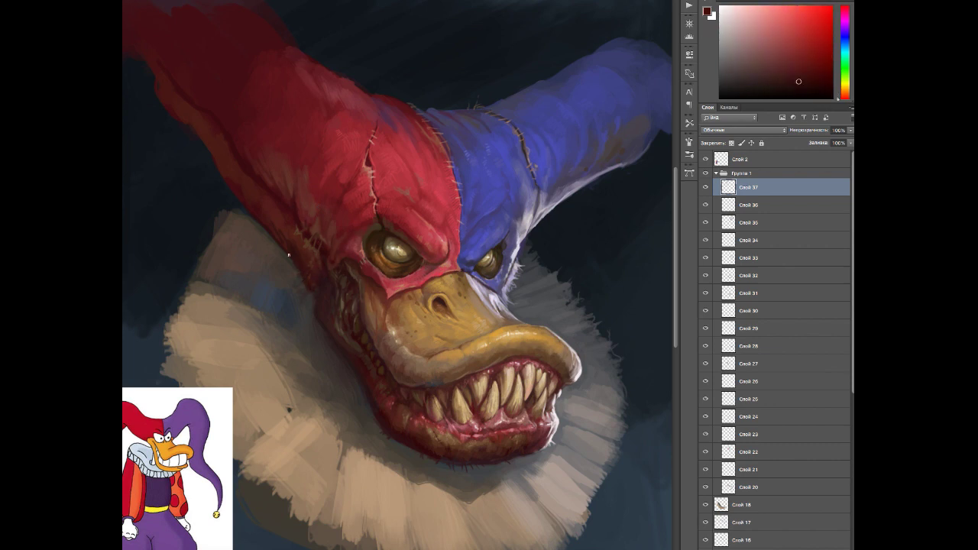
pyautogui.keyDown('alt'); pyautogui.click(240, 166); pyautogui.keyUp('alt')
pyautogui.keyDown('alt'); pyautogui.click(284, 231); pyautogui.keyUp('alt')
pyautogui.keyDown('alt'); pyautogui.click(255, 229); pyautogui.keyUp('alt')
pyautogui.keyDown('alt'); pyautogui.click(250, 233); pyautogui.keyUp('alt')
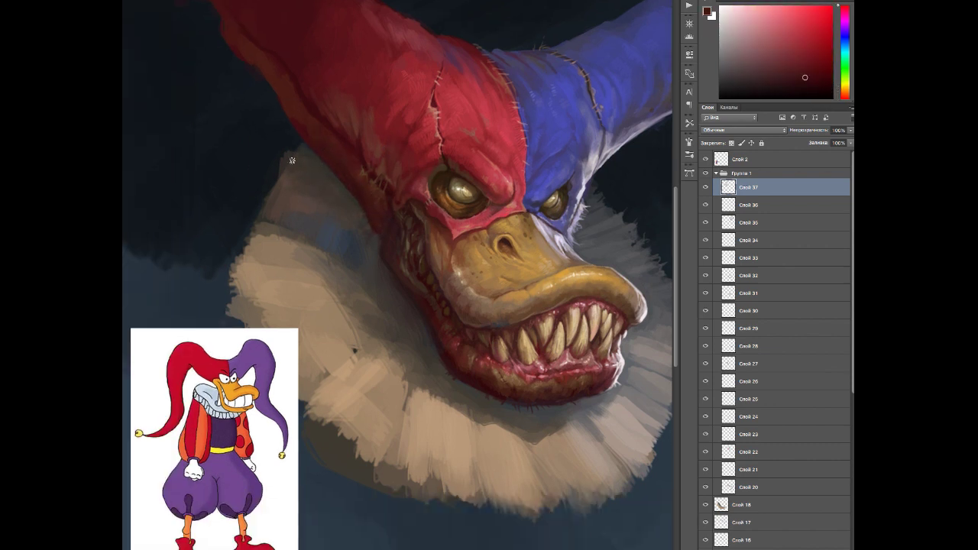
# Step: Paint ragged edges and bluish-grey pleats on the shaded upper part of the ruff behind the red horn
pyautogui.keyDown('alt'); pyautogui.click(291, 157); pyautogui.keyUp('alt')
pyautogui.keyDown('alt'); pyautogui.click(280, 177); pyautogui.keyUp('alt')
pyautogui.keyDown('alt'); pyautogui.click(357, 212); pyautogui.keyUp('alt')
pyautogui.keyDown('alt'); pyautogui.click(309, 201); pyautogui.keyUp('alt')
pyautogui.keyDown('alt'); pyautogui.click(277, 188); pyautogui.keyUp('alt')
pyautogui.keyDown('alt'); pyautogui.click(273, 210); pyautogui.keyUp('alt')
pyautogui.keyDown('alt'); pyautogui.click(370, 238); pyautogui.keyUp('alt')
pyautogui.keyDown('alt'); pyautogui.click(383, 251); pyautogui.keyUp('alt')
pyautogui.keyDown('alt'); pyautogui.click(388, 280); pyautogui.keyUp('alt')
# Step: Add a new layer and extend the ruff's shaded pleats beside the jaw with sampled grey, beige and dark brown tones
pyautogui.hotkey('ctrl', 'shift', 'alt', 'n')
pyautogui.keyDown('alt'); pyautogui.click(398, 216); pyautogui.keyUp('alt')
pyautogui.keyDown('alt'); pyautogui.click(303, 178); pyautogui.keyUp('alt')
pyautogui.keyDown('alt'); pyautogui.click(379, 251); pyautogui.keyUp('alt')
pyautogui.keyDown('alt'); pyautogui.click(336, 242); pyautogui.keyUp('alt')
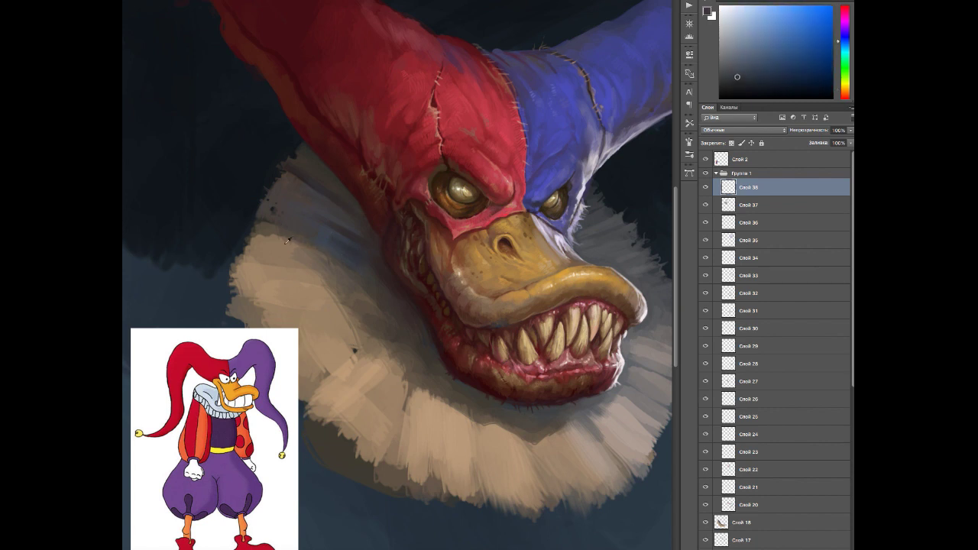
pyautogui.keyDown('alt'); pyautogui.click(272, 227); pyautogui.keyUp('alt')
pyautogui.keyDown('alt'); pyautogui.click(359, 278); pyautogui.keyUp('alt')
pyautogui.keyDown('alt'); pyautogui.click(294, 245); pyautogui.keyUp('alt')
pyautogui.keyDown('alt'); pyautogui.click(362, 273); pyautogui.keyUp('alt')
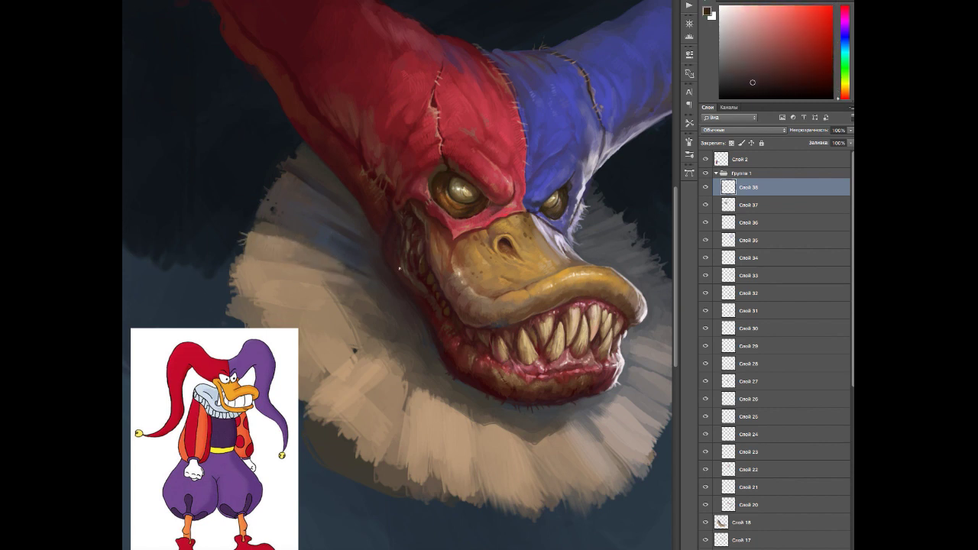
# Step: Paint beige pleats and shadows on the ruff's broad side below the jaw and compare the result with the layer group hidden
pyautogui.scroll(-1, 313, 284)
pyautogui.keyDown('alt'); pyautogui.click(313, 288); pyautogui.keyUp('alt')
pyautogui.keyDown('alt'); pyautogui.click(335, 296); pyautogui.keyUp('alt')
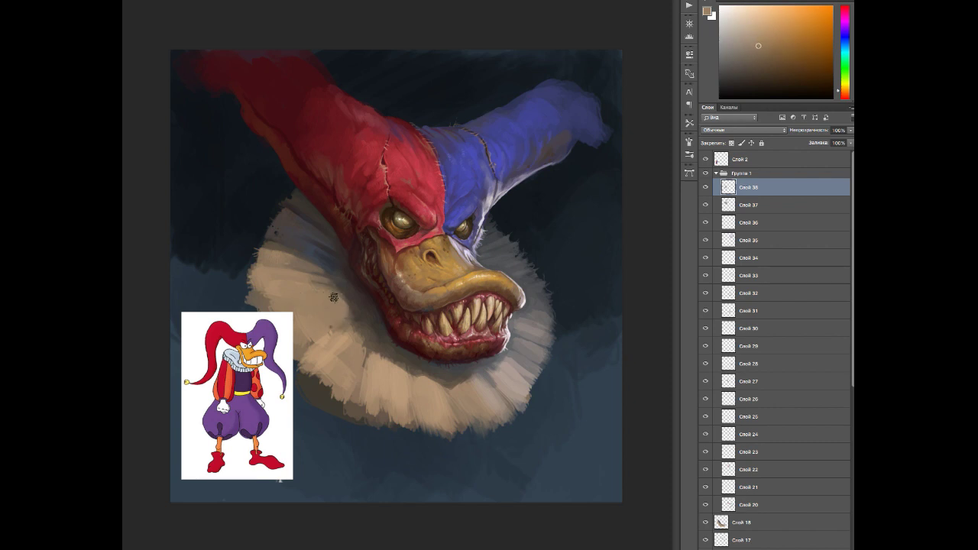
pyautogui.keyDown('alt'); pyautogui.click(345, 318); pyautogui.keyUp('alt')
pyautogui.keyDown('alt'); pyautogui.click(338, 267); pyautogui.keyUp('alt')
pyautogui.keyDown('alt'); pyautogui.click(321, 266); pyautogui.keyUp('alt')
pyautogui.keyDown('alt'); pyautogui.click(360, 295); pyautogui.keyUp('alt')
pyautogui.keyDown('alt'); pyautogui.click(354, 317); pyautogui.keyUp('alt')
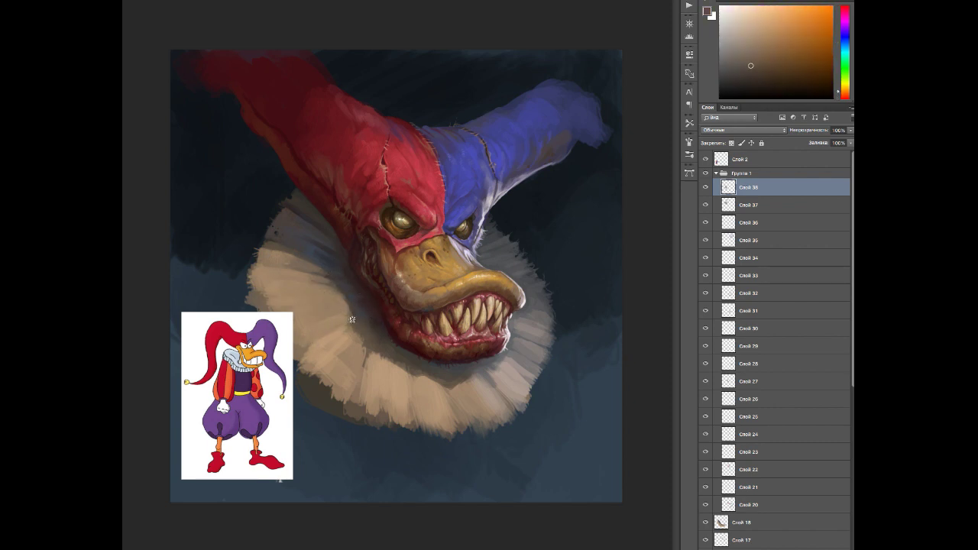
pyautogui.click(705, 174)
pyautogui.click(706, 174)
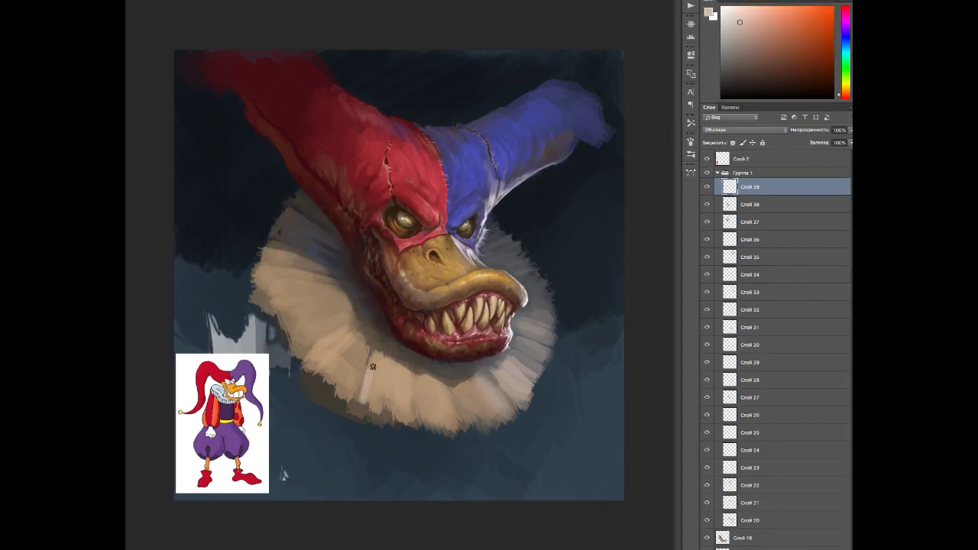
# Step: Paint a thick, darker beige outer side beneath the ruff's lower rim, with a ragged bottom edge
pyautogui.keyDown('alt'); pyautogui.click(372, 366); pyautogui.keyUp('alt')
pyautogui.moveTo(373, 366)
pyautogui.mouseDown()
pyautogui.moveTo(336, 360)
pyautogui.moveTo(349, 408)
pyautogui.moveTo(467, 446)
pyautogui.moveTo(533, 391)
pyautogui.mouseUp()
pyautogui.keyDown('alt'); pyautogui.click(241, 312); pyautogui.keyUp('alt')
pyautogui.keyDown('alt'); pyautogui.click(292, 361); pyautogui.keyUp('alt')
pyautogui.keyDown('alt'); pyautogui.click(533, 391); pyautogui.keyUp('alt')
pyautogui.keyDown('alt'); pyautogui.click(504, 422); pyautogui.keyUp('alt')
pyautogui.keyDown('alt'); pyautogui.click(503, 420); pyautogui.keyUp('alt')
pyautogui.keyDown('alt'); pyautogui.click(500, 419); pyautogui.keyUp('alt')
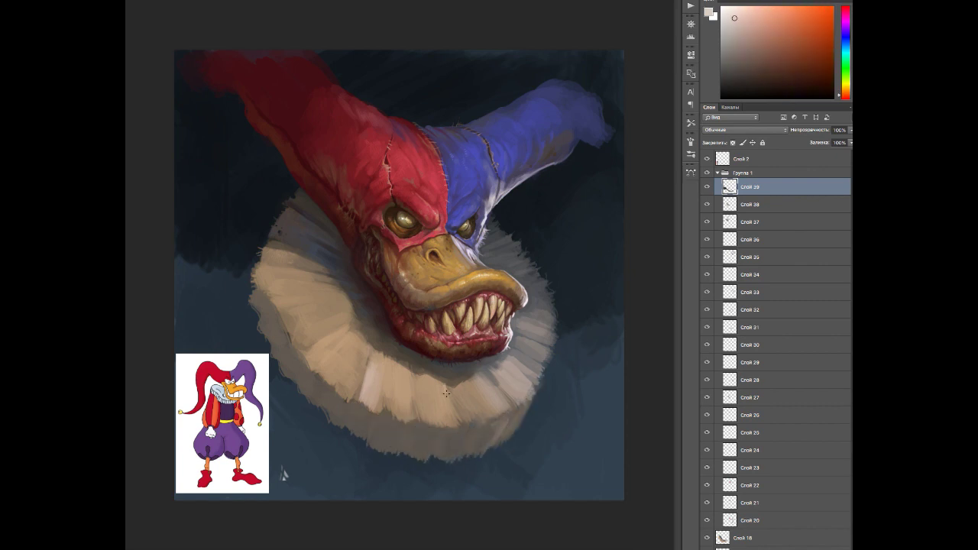
# Step: Refine the pleats on the ruff's front below the chin with sampled grey and beige tones, and flip the canvas horizontally
pyautogui.keyDown('alt'); pyautogui.click(438, 384); pyautogui.keyUp('alt')
pyautogui.keyDown('alt'); pyautogui.click(499, 379); pyautogui.keyUp('alt')
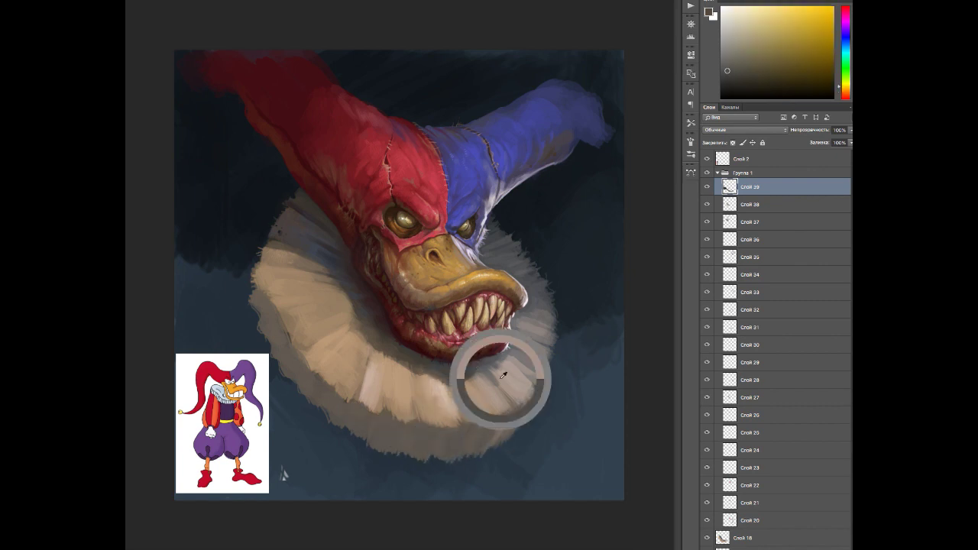
pyautogui.moveTo(419, 406); pyautogui.dragTo(428, 424)
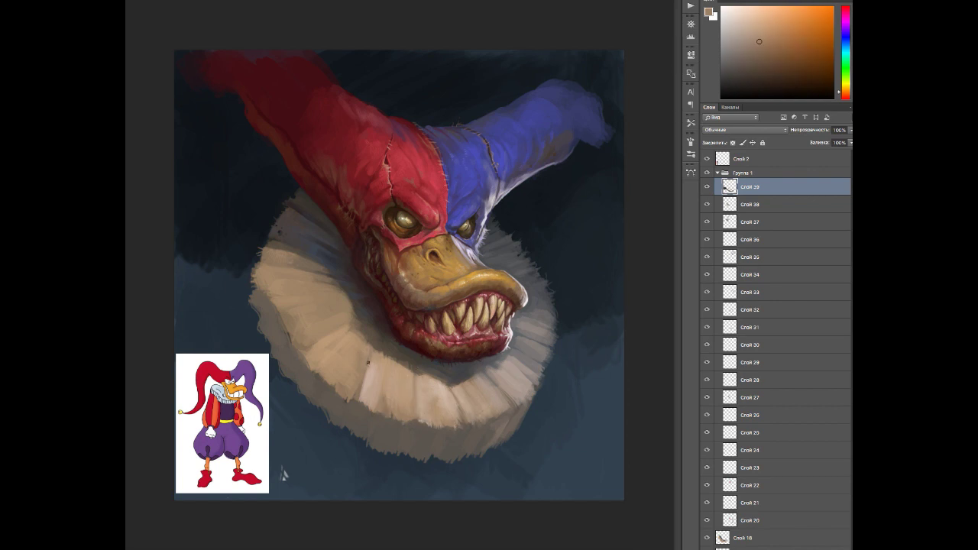
pyautogui.press('h')
pyautogui.keyDown('alt'); pyautogui.click(451, 381); pyautogui.keyUp('alt')
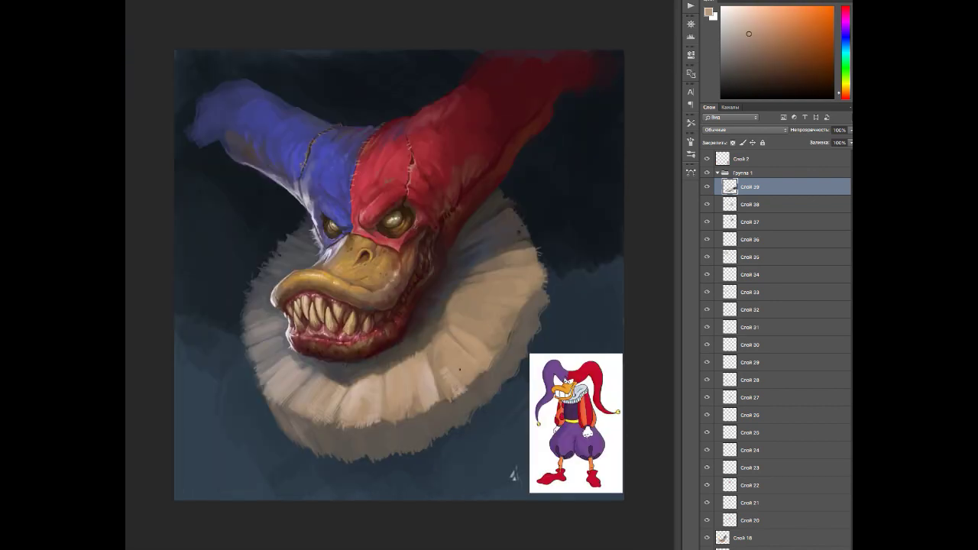
# Step: Paint a cool teal rim light along the ruff's thick outer side on the red horn's side
pyautogui.keyDown('alt'); pyautogui.click(487, 392); pyautogui.keyUp('alt')
pyautogui.keyDown('alt'); pyautogui.click(511, 355); pyautogui.keyUp('alt')
pyautogui.keyDown('alt'); pyautogui.click(541, 267); pyautogui.keyUp('alt')
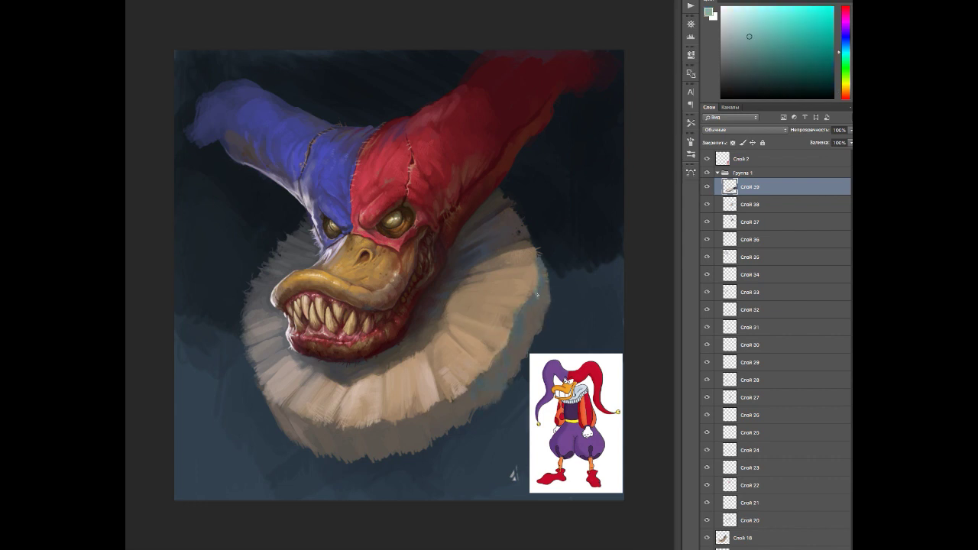
pyautogui.keyDown('alt'); pyautogui.click(517, 373); pyautogui.keyUp('alt')
pyautogui.keyDown('alt'); pyautogui.click(458, 392); pyautogui.keyUp('alt')
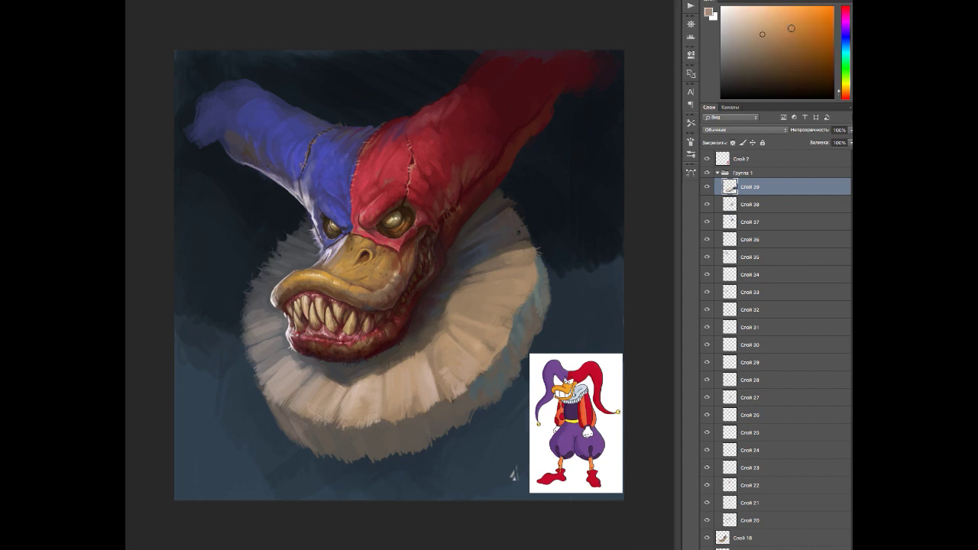
pyautogui.keyDown('alt'); pyautogui.click(441, 305); pyautogui.keyUp('alt')
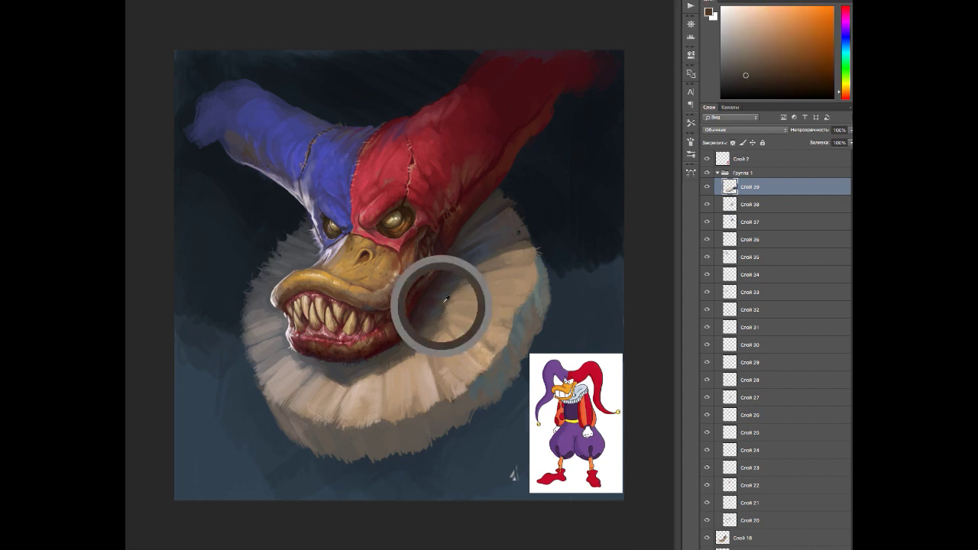
# Step: Refine the ruff's broad pleats beside and below the jaw with sampled light beige tones
pyautogui.keyDown('alt'); pyautogui.click(542, 286); pyautogui.keyUp('alt')
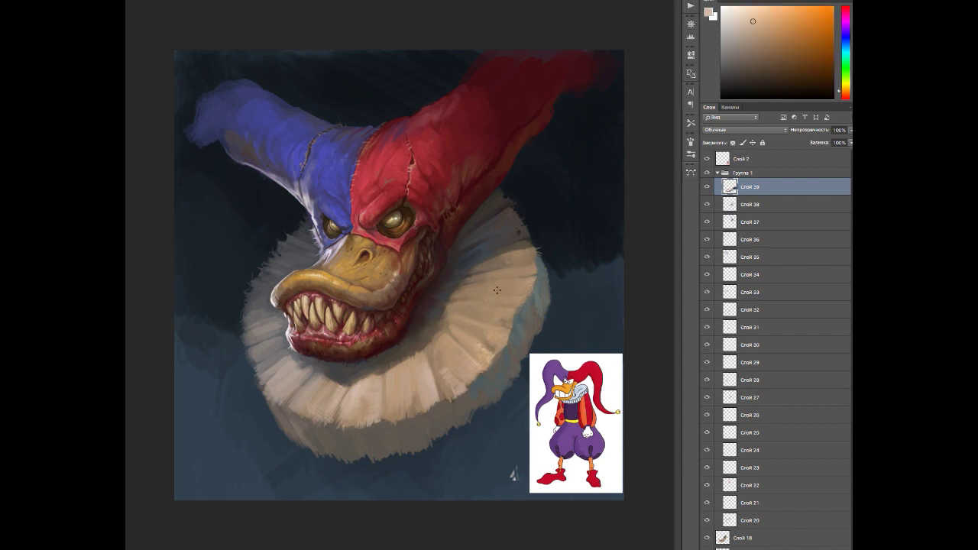
pyautogui.keyDown('alt'); pyautogui.click(466, 280); pyautogui.keyUp('alt')
pyautogui.keyDown('alt'); pyautogui.click(451, 344); pyautogui.keyUp('alt')
pyautogui.keyDown('alt'); pyautogui.click(434, 403); pyautogui.keyUp('alt')
pyautogui.keyDown('alt'); pyautogui.click(381, 408); pyautogui.keyUp('alt')
pyautogui.keyDown('alt'); pyautogui.click(403, 371); pyautogui.keyUp('alt')
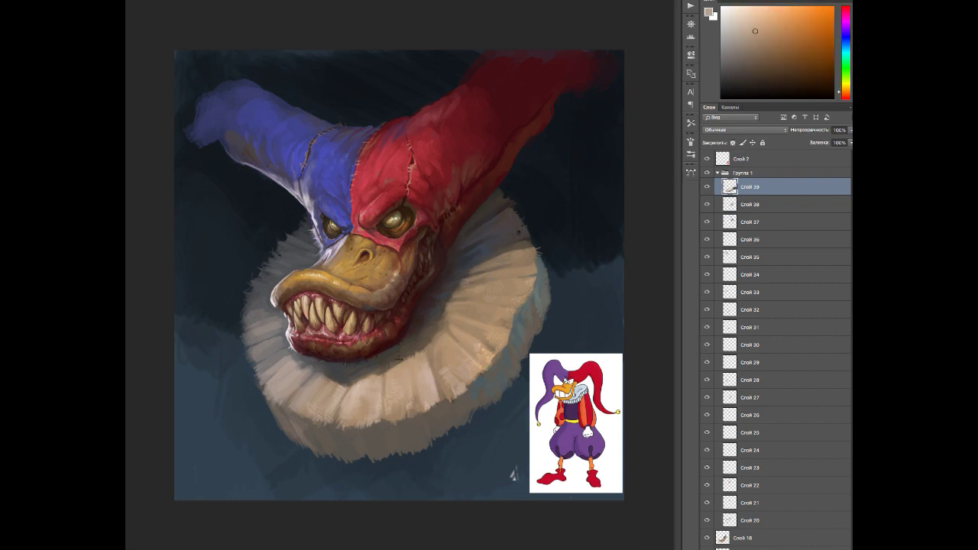
# Step: Soften the shadows on the ruff's pleats behind the jaw and beneath the red horn with sampled tones
pyautogui.keyDown('alt'); pyautogui.click(430, 330); pyautogui.keyUp('alt')
pyautogui.keyDown('alt'); pyautogui.click(455, 246); pyautogui.keyUp('alt')
pyautogui.keyDown('alt'); pyautogui.click(488, 256); pyautogui.keyUp('alt')
pyautogui.keyDown('alt'); pyautogui.click(532, 247); pyautogui.keyUp('alt')
pyautogui.keyDown('alt'); pyautogui.click(430, 298); pyautogui.keyUp('alt')
pyautogui.keyDown('alt'); pyautogui.click(430, 284); pyautogui.keyUp('alt')
pyautogui.keyDown('alt'); pyautogui.click(441, 260); pyautogui.keyUp('alt')
pyautogui.keyDown('alt'); pyautogui.click(461, 223); pyautogui.keyUp('alt')
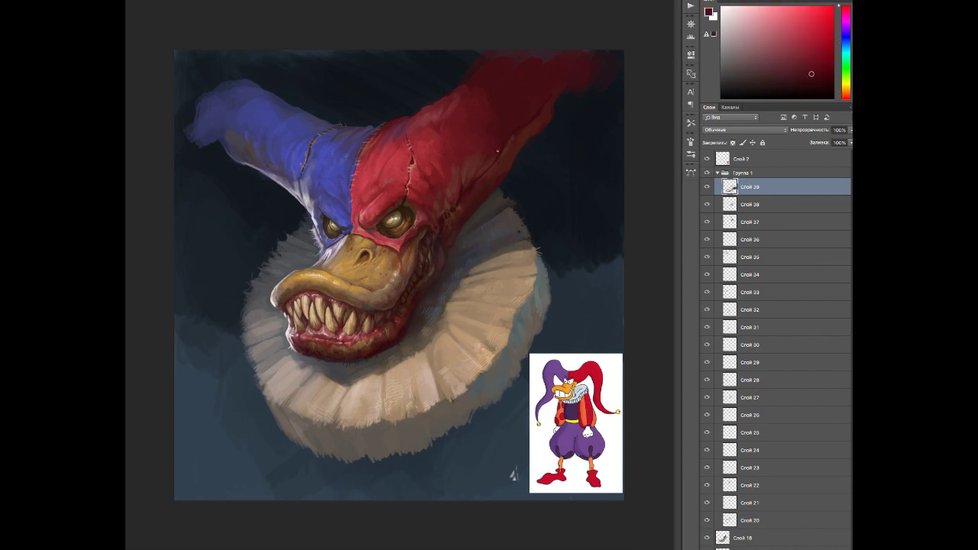
# Step: Extend the red horn to the canvas edge with dark red tones and clean up its outline against the background
pyautogui.keyDown('alt'); pyautogui.click(458, 70); pyautogui.keyUp('alt')
pyautogui.moveTo(458, 69)
pyautogui.mouseDown()
pyautogui.moveTo(512, 56)
pyautogui.moveTo(546, 54)
pyautogui.mouseUp()
pyautogui.keyDown('alt'); pyautogui.click(566, 93); pyautogui.keyUp('alt')
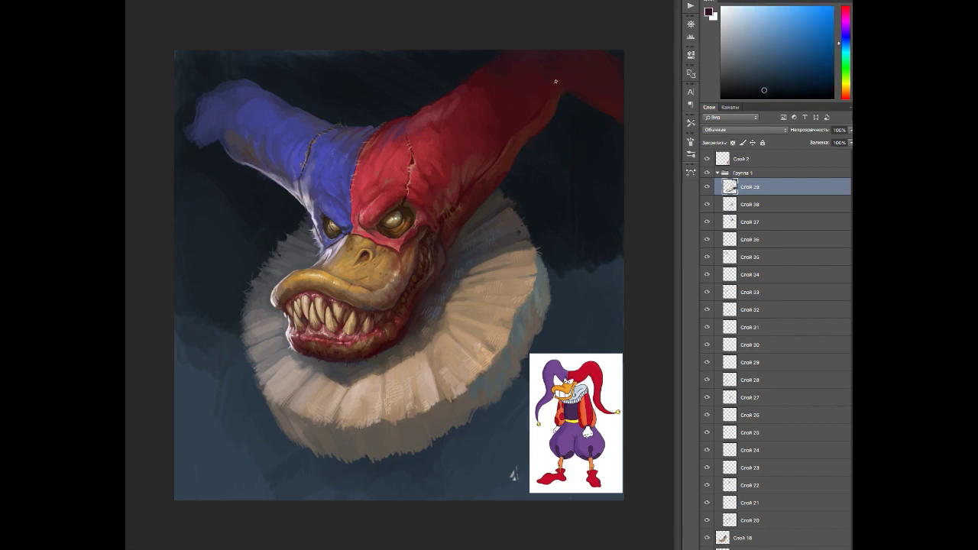
pyautogui.keyDown('alt'); pyautogui.click(549, 131); pyautogui.keyUp('alt')
pyautogui.keyDown('alt'); pyautogui.click(474, 83); pyautogui.keyUp('alt')
pyautogui.keyDown('alt'); pyautogui.click(472, 93); pyautogui.keyUp('alt')
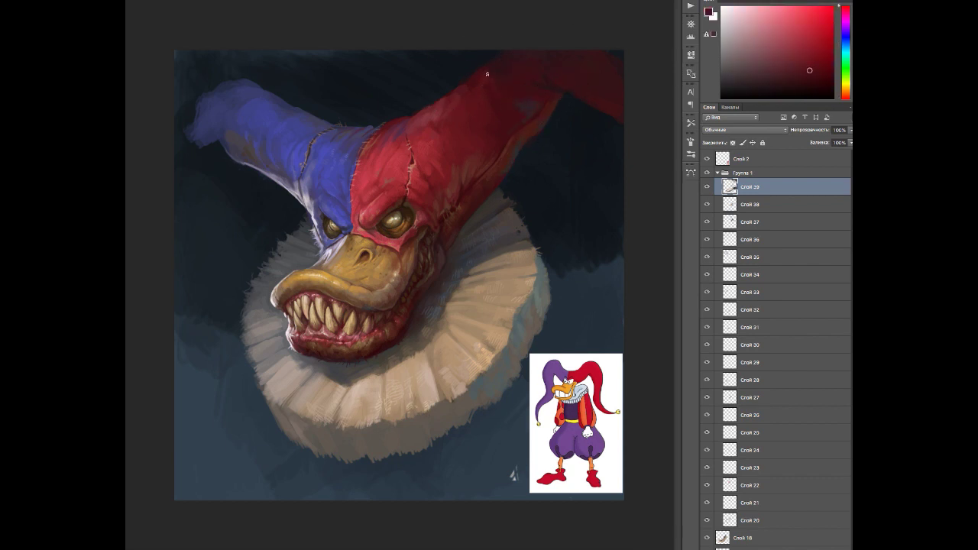
# Step: Extend the blue horn's tip down to the canvas edge, fading it with dark blue and purple tones
pyautogui.keyDown('alt'); pyautogui.click(184, 120); pyautogui.keyUp('alt')
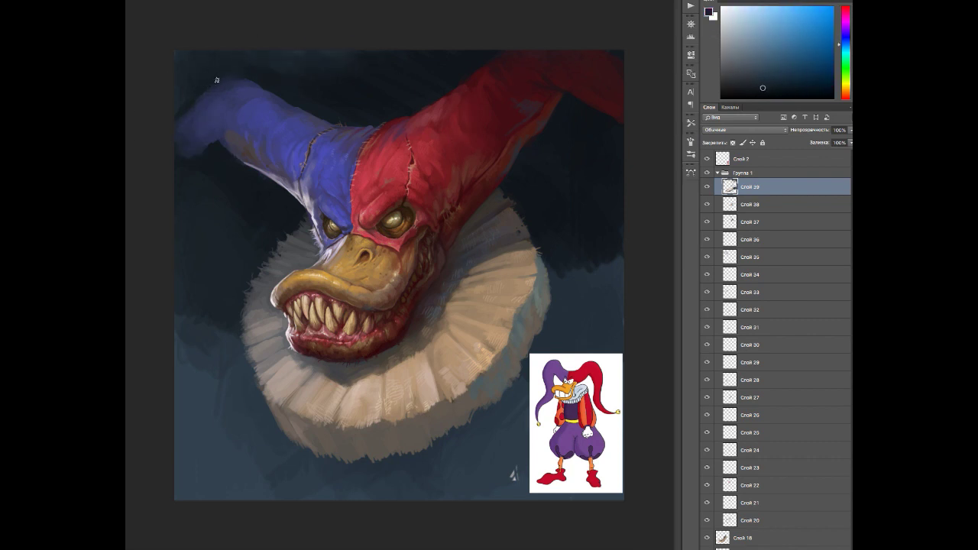
pyautogui.keyDown('alt'); pyautogui.click(222, 136); pyautogui.keyUp('alt')
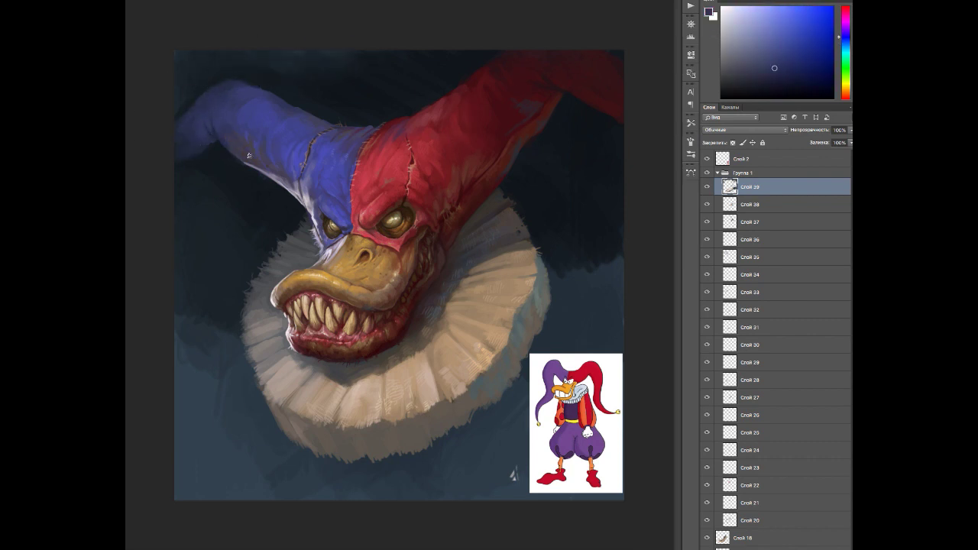
pyautogui.keyDown('alt'); pyautogui.click(215, 132); pyautogui.keyUp('alt')
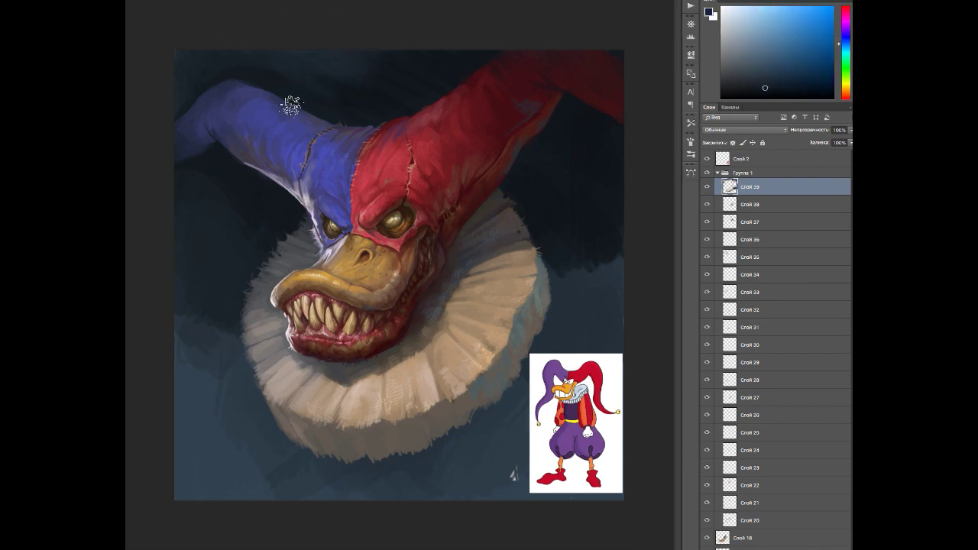
pyautogui.keyDown('alt'); pyautogui.click(291, 105); pyautogui.keyUp('alt')
pyautogui.keyDown('alt'); pyautogui.click(271, 107); pyautogui.keyUp('alt')
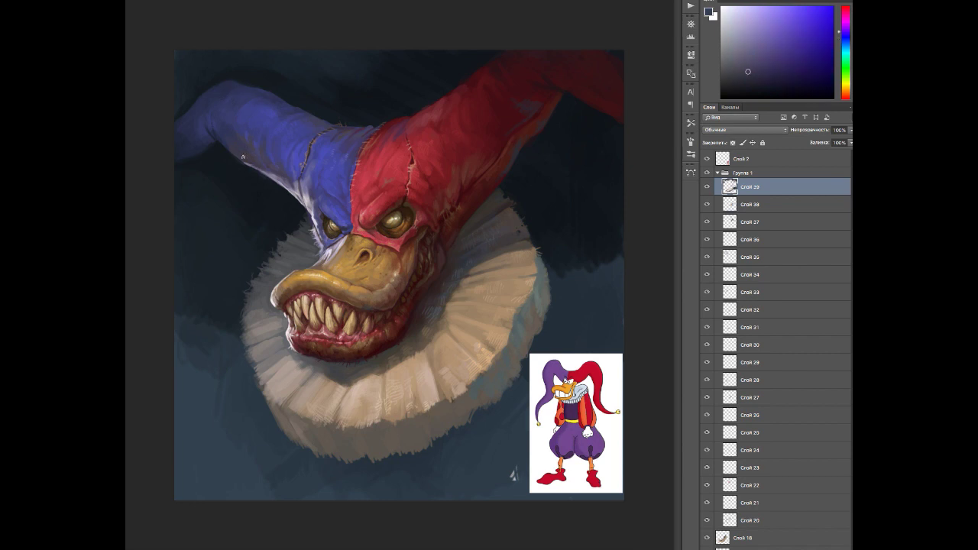
# Step: Rework the blue horn's edges and darken the background around it with sampled dark blue tones
pyautogui.keyDown('alt'); pyautogui.click(269, 99); pyautogui.keyUp('alt')
pyautogui.keyDown('alt'); pyautogui.click(203, 165); pyautogui.keyUp('alt')
pyautogui.keyDown('alt'); pyautogui.click(269, 171); pyautogui.keyUp('alt')
pyautogui.keyDown('alt'); pyautogui.click(190, 224); pyautogui.keyUp('alt')
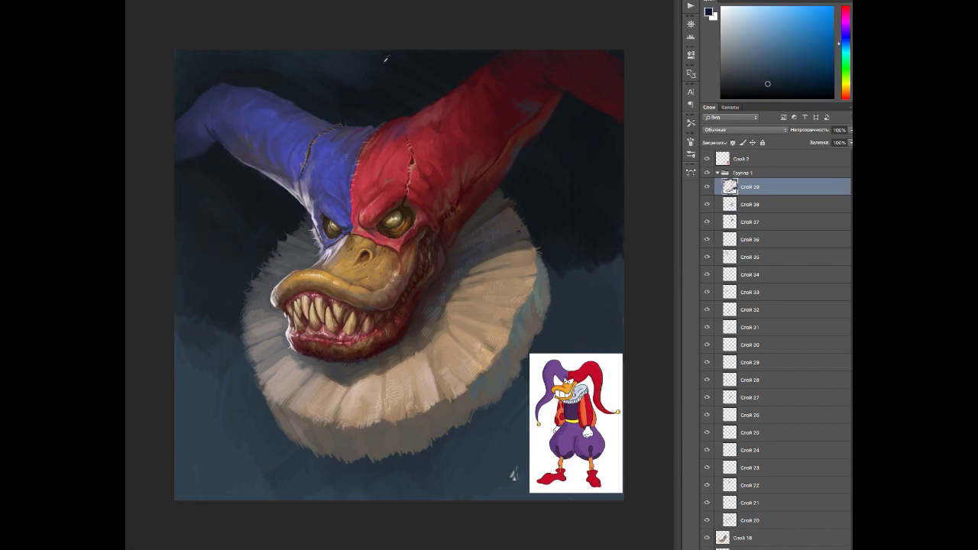
# Step: Refine the ruff's ragged outer rim with fine frayed strokes in sampled teal, beige and grey tones
pyautogui.keyDown('alt'); pyautogui.click(554, 298); pyautogui.keyUp('alt')
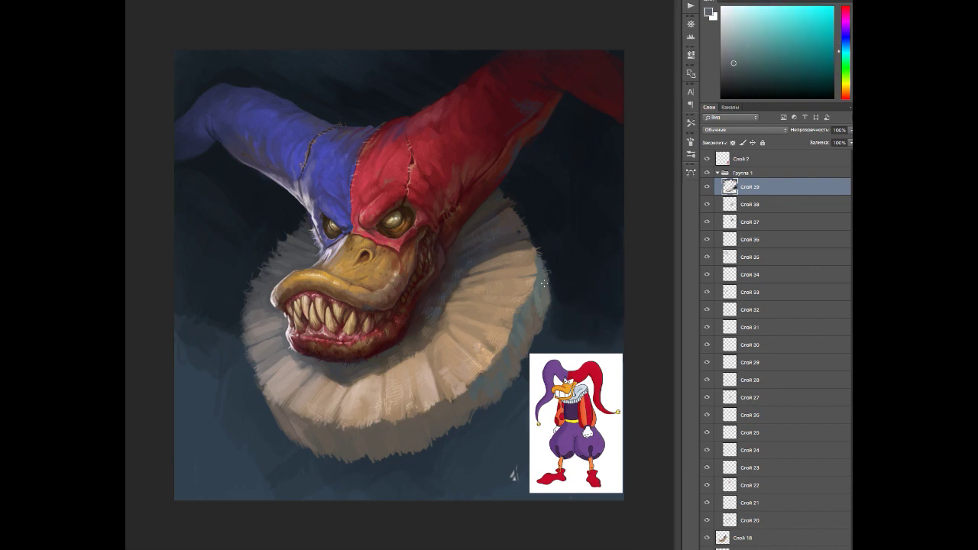
pyautogui.keyDown('alt'); pyautogui.click(526, 252); pyautogui.keyUp('alt')
pyautogui.keyDown('alt'); pyautogui.click(510, 321); pyautogui.keyUp('alt')
pyautogui.keyDown('alt'); pyautogui.click(480, 376); pyautogui.keyUp('alt')
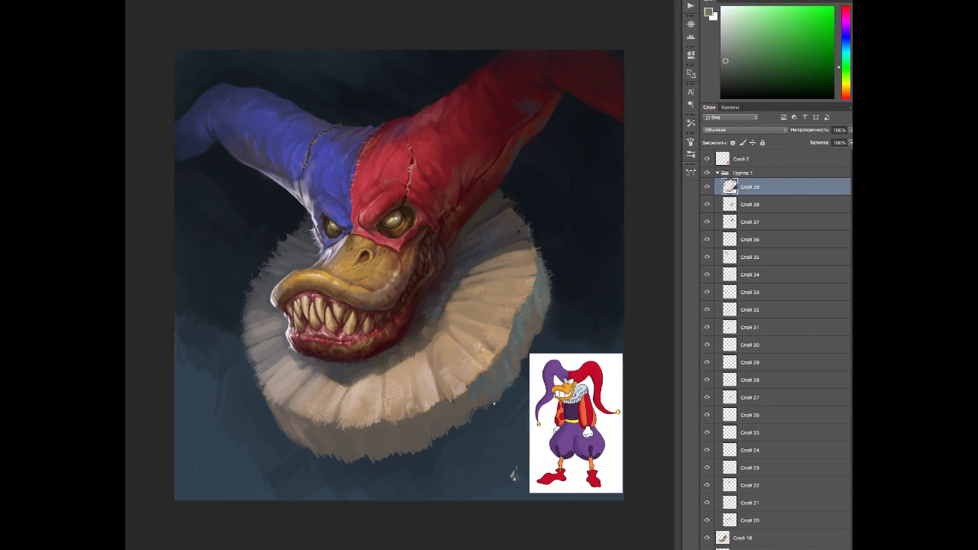
pyautogui.keyDown('alt'); pyautogui.click(434, 441); pyautogui.keyUp('alt')
pyautogui.moveTo(275, 409); pyautogui.dragTo(332, 458)
pyautogui.keyDown('alt'); pyautogui.click(262, 369); pyautogui.keyUp('alt')
pyautogui.keyDown('alt'); pyautogui.click(240, 337); pyautogui.keyUp('alt')
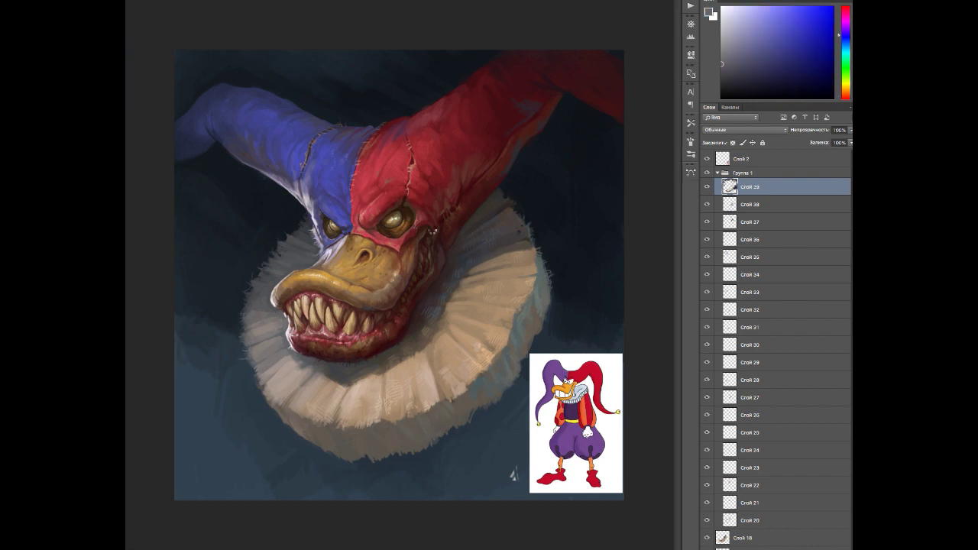
# Step: Flip the canvas horizontally and shade the ruff's front pleats and frayed edge below the beak with sampled greys and beiges
pyautogui.press('h')
pyautogui.keyDown('alt'); pyautogui.click(408, 412); pyautogui.keyUp('alt')
pyautogui.keyDown('alt'); pyautogui.click(528, 403); pyautogui.keyUp('alt')
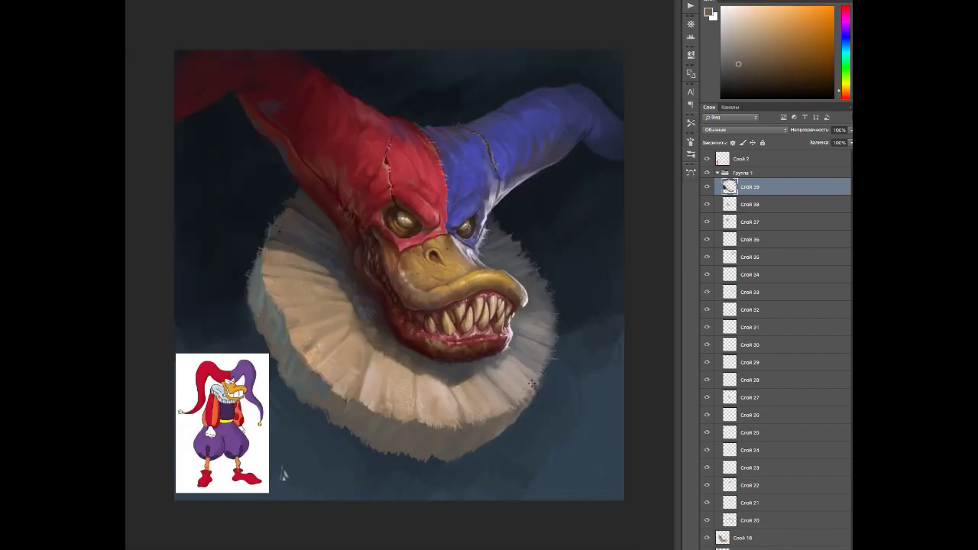
pyautogui.keyDown('alt'); pyautogui.click(512, 380); pyautogui.keyUp('alt')
pyautogui.keyDown('alt'); pyautogui.click(544, 351); pyautogui.keyUp('alt')
pyautogui.keyDown('alt'); pyautogui.click(548, 354); pyautogui.keyUp('alt')
pyautogui.keyDown('alt'); pyautogui.click(502, 367); pyautogui.keyUp('alt')
pyautogui.keyDown('alt'); pyautogui.click(486, 369); pyautogui.keyUp('alt')
pyautogui.keyDown('alt'); pyautogui.click(441, 373); pyautogui.keyUp('alt')
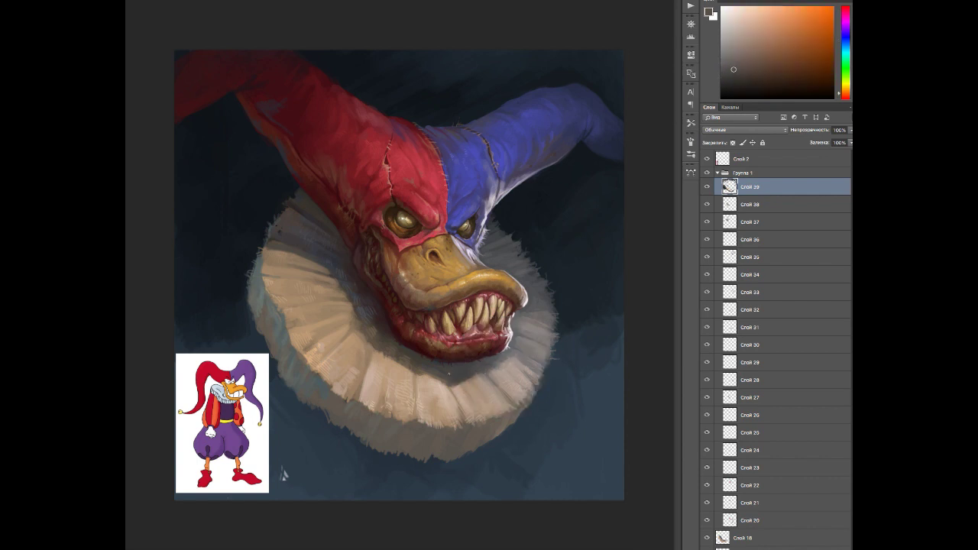
# Step: Add a new layer and darken the background beside and below the ruff with sampled deep blue tones
pyautogui.hotkey('ctrl', 'shift', 'alt', 'n')
pyautogui.keyDown('alt'); pyautogui.click(599, 324); pyautogui.keyUp('alt')
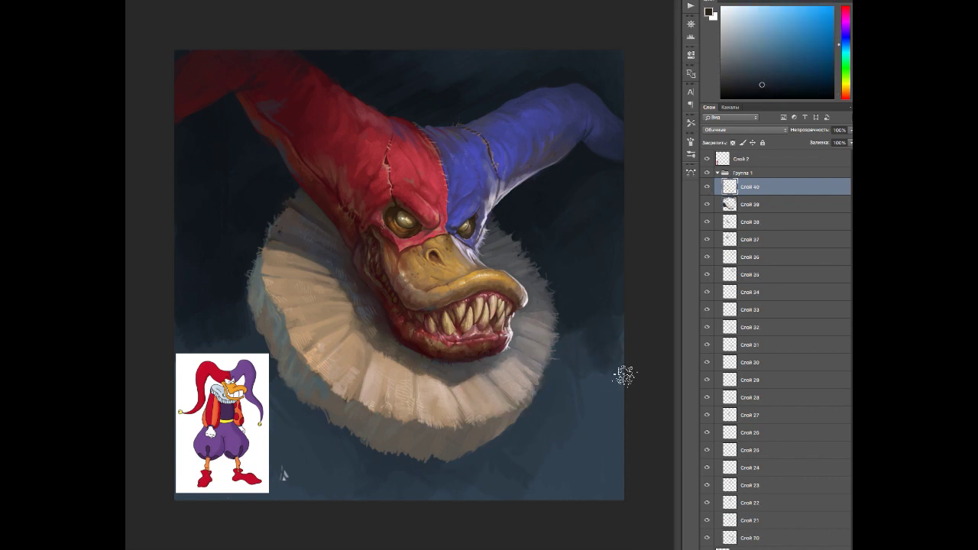
pyautogui.keyDown('alt'); pyautogui.click(611, 401); pyautogui.keyUp('alt')
pyautogui.keyDown('alt'); pyautogui.click(461, 457); pyautogui.keyUp('alt')
pyautogui.keyDown('alt'); pyautogui.click(506, 420); pyautogui.keyUp('alt')
pyautogui.keyDown('alt'); pyautogui.click(513, 419); pyautogui.keyUp('alt')
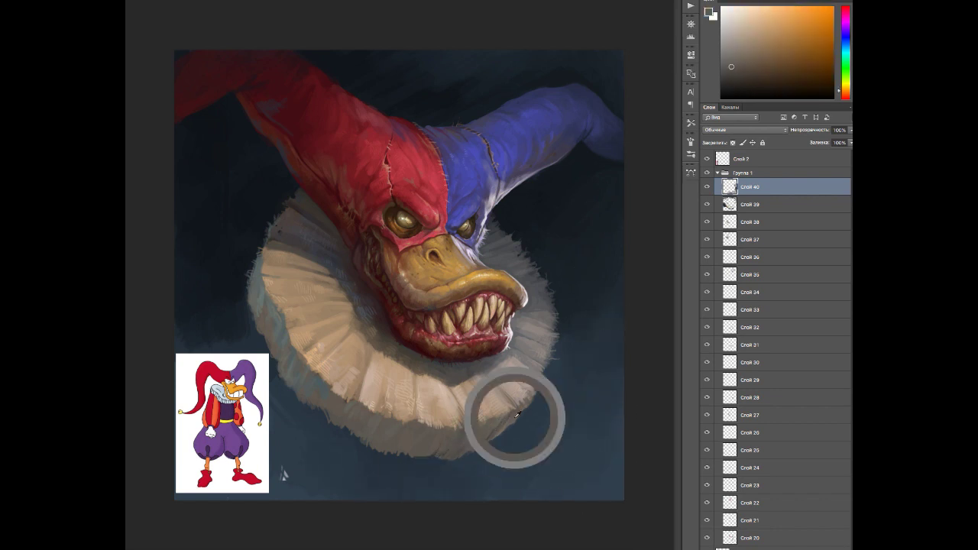
# Step: Clean up the ruff's lower outer side and rim with sampled shadow and beige tones
pyautogui.keyDown('alt'); pyautogui.click(522, 410); pyautogui.keyUp('alt')
pyautogui.keyDown('alt'); pyautogui.click(395, 454); pyautogui.keyUp('alt')
pyautogui.keyDown('alt'); pyautogui.click(329, 382); pyautogui.keyUp('alt')
pyautogui.keyDown('alt'); pyautogui.click(262, 333); pyautogui.keyUp('alt')
pyautogui.keyDown('alt'); pyautogui.click(306, 269); pyautogui.keyUp('alt')
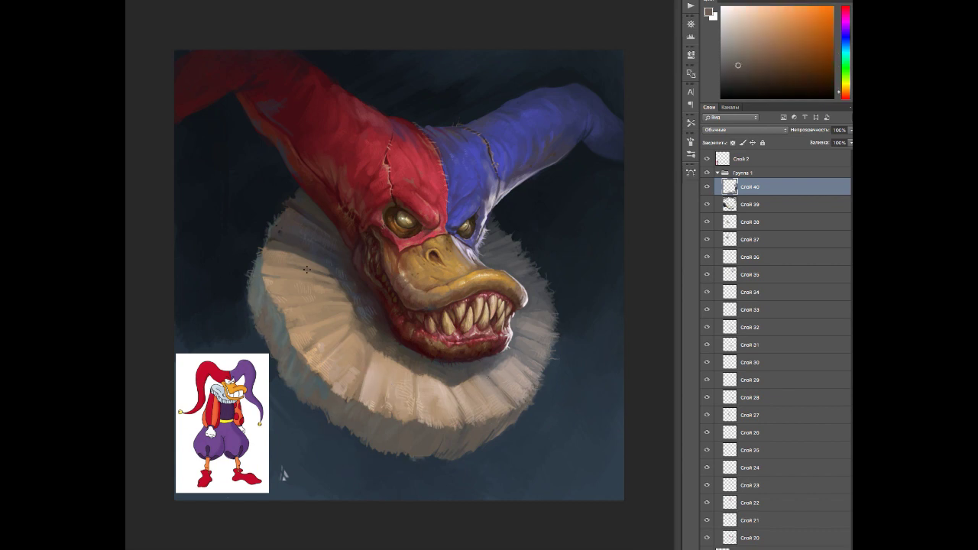
pyautogui.keyDown('alt'); pyautogui.click(455, 437); pyautogui.keyUp('alt')
# Step: Add a new layer and paint a stitched seam along the underside of the red horn
pyautogui.hotkey('ctrl', 'shift', 'alt', 'n')
pyautogui.keyDown('alt'); pyautogui.click(359, 253); pyautogui.keyUp('alt')
pyautogui.keyDown('alt'); pyautogui.click(306, 165); pyautogui.keyUp('alt')
pyautogui.keyDown('alt'); pyautogui.click(367, 111); pyautogui.keyUp('alt')
# Step: Refine the beak and the teeth below it with sampled tones
pyautogui.keyDown('alt'); pyautogui.click(452, 242); pyautogui.keyUp('alt')
pyautogui.keyDown('alt'); pyautogui.click(460, 260); pyautogui.keyUp('alt')
pyautogui.keyDown('alt'); pyautogui.click(447, 315); pyautogui.keyUp('alt')
pyautogui.keyDown('alt'); pyautogui.click(469, 325); pyautogui.keyUp('alt')
pyautogui.keyDown('alt'); pyautogui.click(483, 326); pyautogui.keyUp('alt')
pyautogui.keyDown('alt'); pyautogui.click(481, 321); pyautogui.keyUp('alt')
pyautogui.keyDown('alt'); pyautogui.click(497, 327); pyautogui.keyUp('alt')
pyautogui.keyDown('alt'); pyautogui.click(493, 330); pyautogui.keyUp('alt')
# Step: Add a new layer for the body and move the reference picture up over the red horn's tip
pyautogui.hotkey('ctrl', 'shift', 'alt', 'n')
pyautogui.click(741, 159)
pyautogui.moveTo(222, 423)
pyautogui.mouseDown()
pyautogui.moveTo(234, 141)
pyautogui.moveTo(183, 332)
pyautogui.moveTo(263, 451)
pyautogui.moveTo(366, 482)
pyautogui.mouseUp()
pyautogui.click(750, 187)
# Step: Block in the body beneath the ruff with dark red sleeves on both sides and a dark blue chest
pyautogui.keyDown('alt'); pyautogui.click(239, 278); pyautogui.keyUp('alt')
pyautogui.keyDown('alt'); pyautogui.click(219, 290); pyautogui.keyUp('alt')
pyautogui.keyDown('alt'); pyautogui.click(302, 459); pyautogui.keyUp('alt')
pyautogui.moveTo(302, 459)
pyautogui.mouseDown()
pyautogui.moveTo(384, 487)
pyautogui.moveTo(428, 465)
pyautogui.moveTo(489, 463)
pyautogui.moveTo(498, 482)
pyautogui.mouseUp()
pyautogui.keyDown('alt'); pyautogui.click(367, 459); pyautogui.keyUp('alt')
pyautogui.keyDown('alt'); pyautogui.click(497, 482); pyautogui.keyUp('alt')
pyautogui.moveTo(551, 435)
pyautogui.mouseDown()
pyautogui.moveTo(528, 410)
pyautogui.moveTo(526, 463)
pyautogui.moveTo(585, 467)
pyautogui.mouseUp()
pyautogui.keyDown('alt'); pyautogui.click(504, 445); pyautogui.keyUp('alt')
pyautogui.keyDown('alt'); pyautogui.click(506, 448); pyautogui.keyUp('alt')
pyautogui.keyDown('alt'); pyautogui.click(548, 379); pyautogui.keyUp('alt')
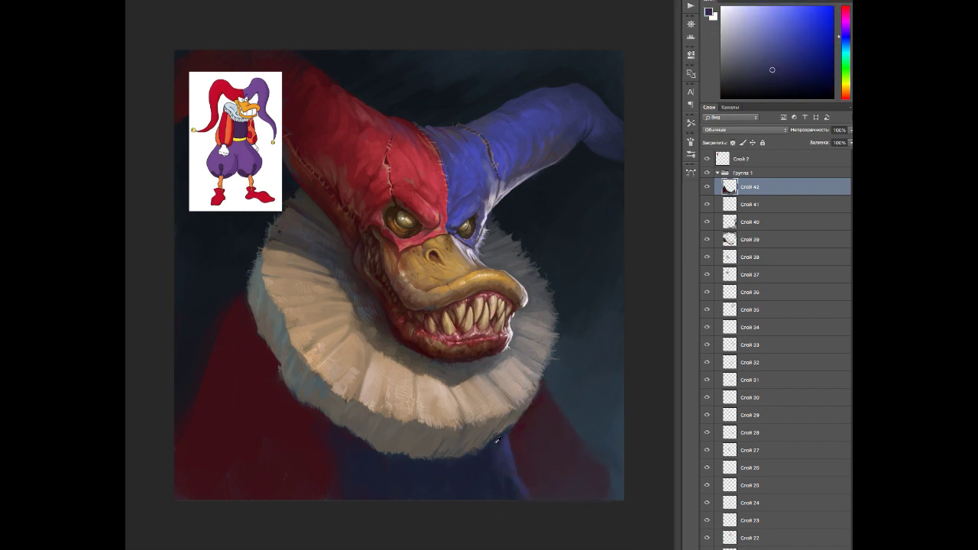
# Step: Shade the blue chest's edge and darken the near red shoulder beneath the ruff with sampled tones
pyautogui.keyDown('alt'); pyautogui.click(505, 498); pyautogui.keyUp('alt')
pyautogui.keyDown('alt'); pyautogui.click(523, 486); pyautogui.keyUp('alt')
pyautogui.keyDown('alt'); pyautogui.click(344, 465); pyautogui.keyUp('alt')
pyautogui.keyDown('alt'); pyautogui.click(237, 293); pyautogui.keyUp('alt')
pyautogui.keyDown('alt'); pyautogui.click(235, 343); pyautogui.keyUp('alt')
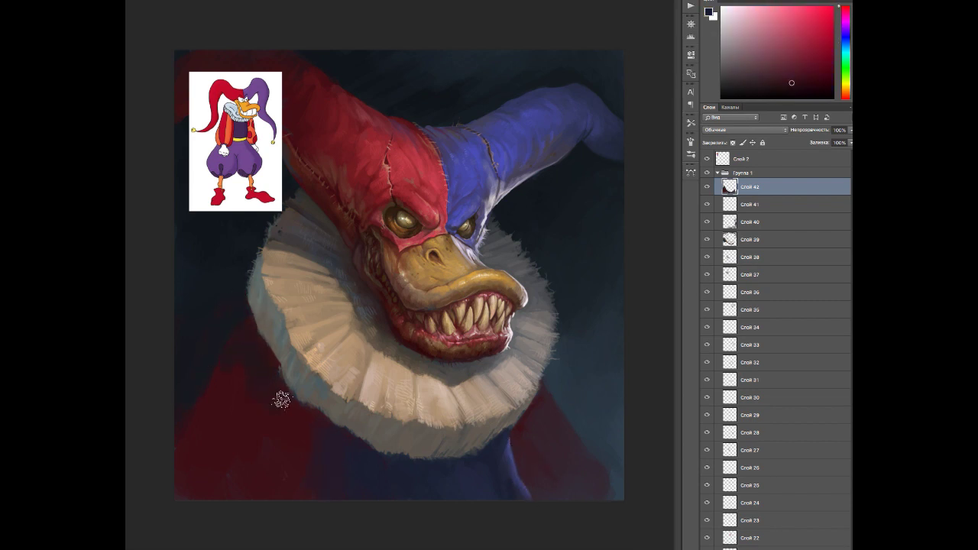
pyautogui.keyDown('alt'); pyautogui.click(255, 389); pyautogui.keyUp('alt')
pyautogui.keyDown('alt'); pyautogui.click(275, 361); pyautogui.keyUp('alt')
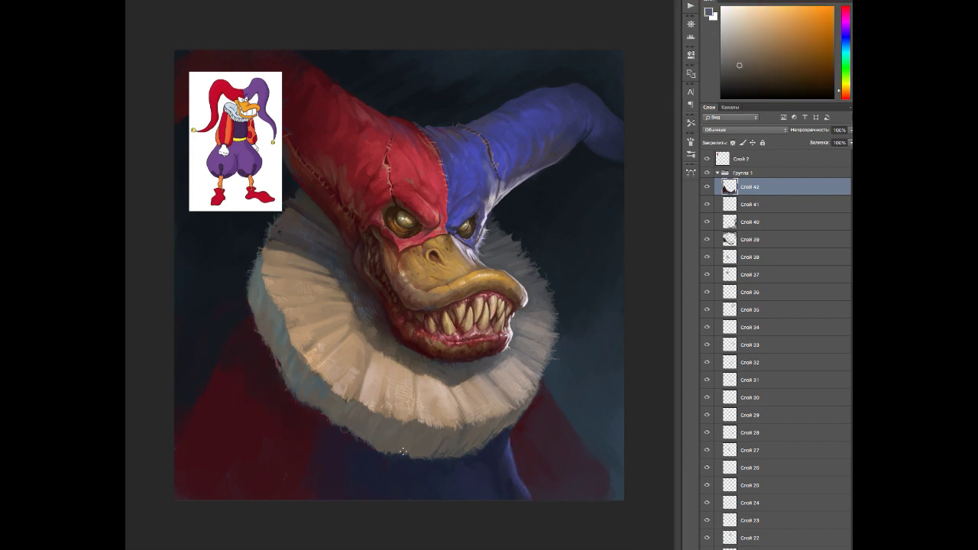
# Step: Refine the near shoulder's outline against the background and paint dark folds into the red sleeve
pyautogui.keyDown('alt'); pyautogui.click(546, 432); pyautogui.keyUp('alt')
pyautogui.keyDown('alt'); pyautogui.click(253, 325); pyautogui.keyUp('alt')
pyautogui.keyDown('alt'); pyautogui.click(198, 384); pyautogui.keyUp('alt')
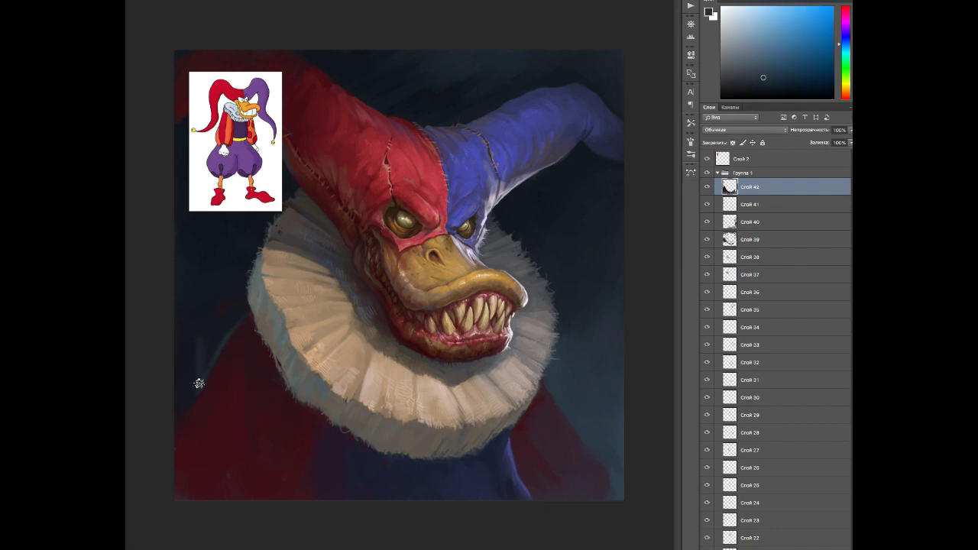
pyautogui.keyDown('alt'); pyautogui.click(194, 432); pyautogui.keyUp('alt')
pyautogui.keyDown('alt'); pyautogui.click(236, 453); pyautogui.keyUp('alt')
pyautogui.keyDown('alt'); pyautogui.click(240, 472); pyautogui.keyUp('alt')
pyautogui.keyDown('alt'); pyautogui.click(323, 426); pyautogui.keyUp('alt')
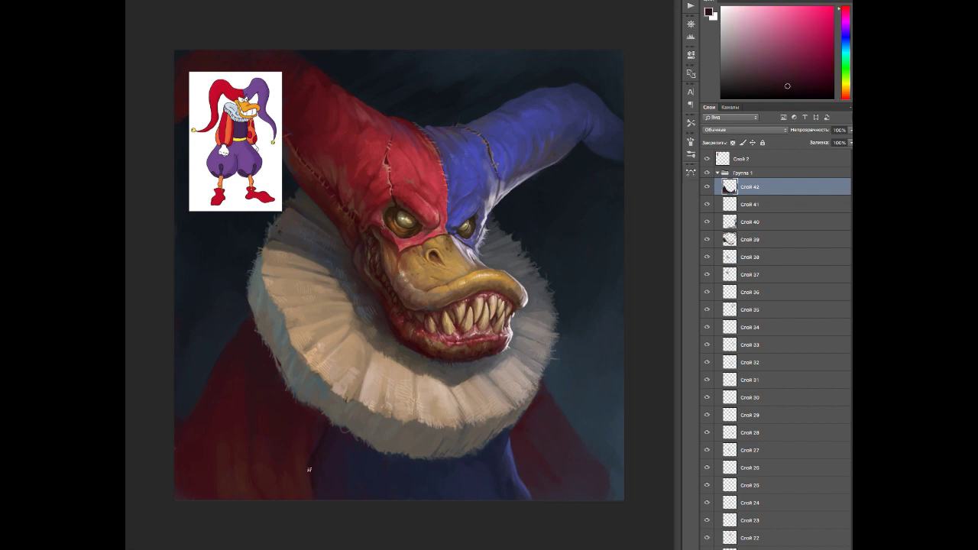
# Step: Paint a thin golden seam between the near sleeve and the blue chest, and shade the chest's folds
pyautogui.keyDown('alt'); pyautogui.click(312, 457); pyautogui.keyUp('alt')
pyautogui.keyDown('alt'); pyautogui.click(313, 457); pyautogui.keyUp('alt')
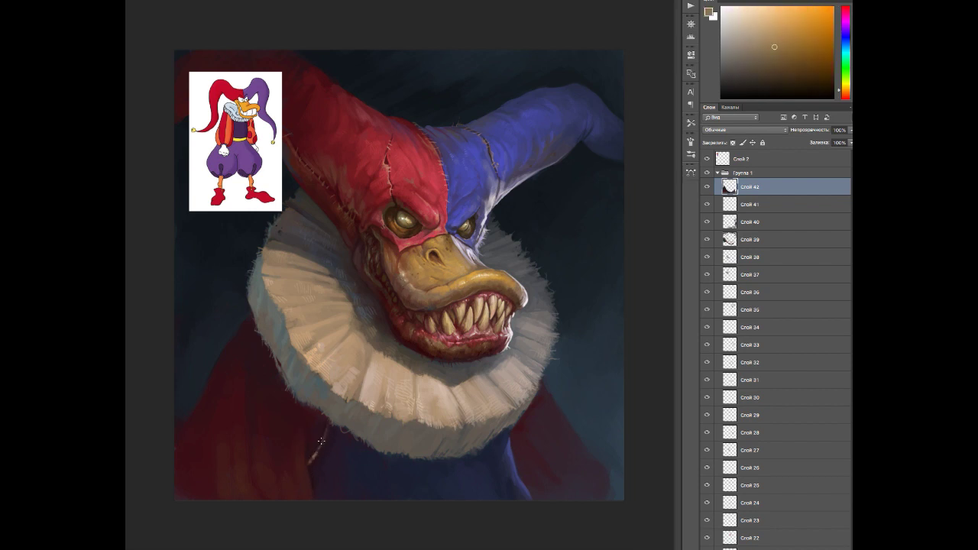
pyautogui.keyDown('alt'); pyautogui.click(313, 458); pyautogui.keyUp('alt')
pyautogui.keyDown('alt'); pyautogui.click(411, 476); pyautogui.keyUp('alt')
pyautogui.keyDown('alt'); pyautogui.click(483, 466); pyautogui.keyUp('alt')
pyautogui.keyDown('alt'); pyautogui.click(508, 468); pyautogui.keyUp('alt')
pyautogui.keyDown('alt'); pyautogui.click(504, 457); pyautogui.keyUp('alt')
# Step: Extend the far red sleeve to the canvas edge and add reddish-brown tones to the near sleeve
pyautogui.keyDown('alt'); pyautogui.click(218, 436); pyautogui.keyUp('alt')
pyautogui.keyDown('alt'); pyautogui.click(571, 468); pyautogui.keyUp('alt')
pyautogui.keyDown('alt'); pyautogui.click(613, 461); pyautogui.keyUp('alt')
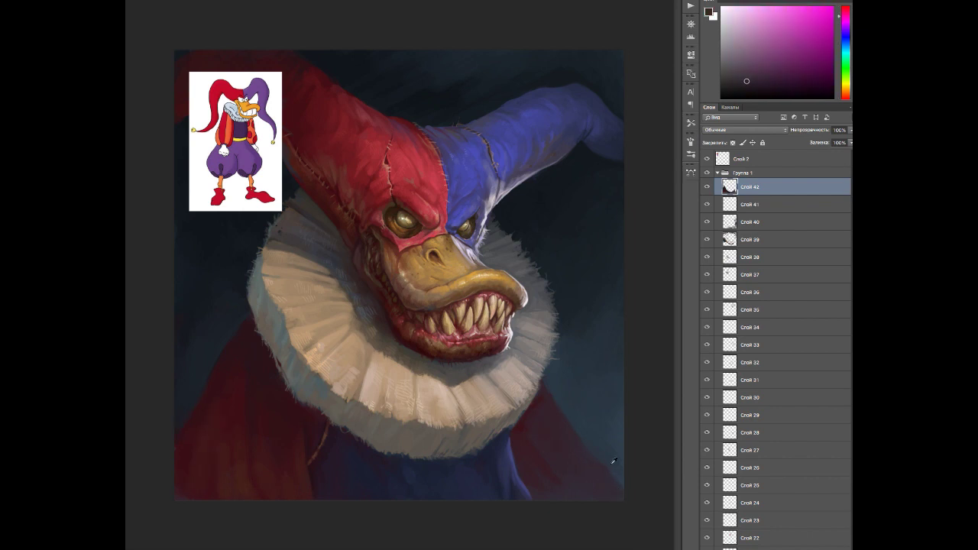
pyautogui.keyDown('alt'); pyautogui.click(335, 173); pyautogui.keyUp('alt')
pyautogui.keyDown('alt'); pyautogui.click(241, 424); pyautogui.keyUp('alt')
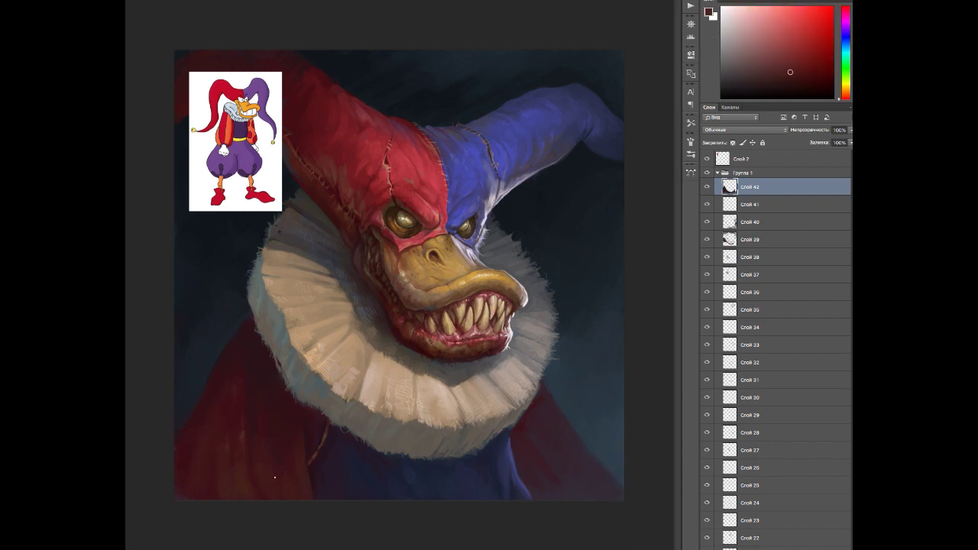
# Step: Deepen the shadows the ruff casts on the near shoulder and the blue chest
pyautogui.keyDown('alt'); pyautogui.click(255, 355); pyautogui.keyUp('alt')
pyautogui.keyDown('alt'); pyautogui.click(255, 348); pyautogui.keyUp('alt')
pyautogui.keyDown('alt'); pyautogui.click(340, 468); pyautogui.keyUp('alt')
pyautogui.keyDown('alt'); pyautogui.click(468, 446); pyautogui.keyUp('alt')
pyautogui.keyDown('alt'); pyautogui.click(237, 416); pyautogui.keyUp('alt')
# Step: Add a new layer, paint a golden seam at the far armhole and blend the clothing beneath the ruff
pyautogui.hotkey('ctrl', 'shift', 'alt', 'n')
pyautogui.keyDown('alt'); pyautogui.click(510, 438); pyautogui.keyUp('alt')
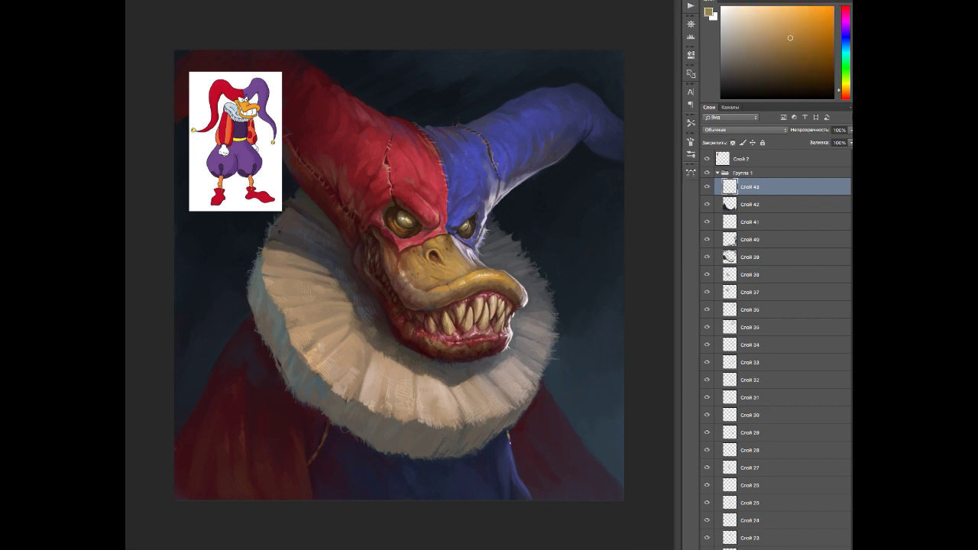
pyautogui.keyDown('alt'); pyautogui.click(489, 472); pyautogui.keyUp('alt')
pyautogui.keyDown('alt'); pyautogui.click(538, 435); pyautogui.keyUp('alt')
pyautogui.keyDown('alt'); pyautogui.click(519, 420); pyautogui.keyUp('alt')
pyautogui.keyDown('alt'); pyautogui.click(432, 463); pyautogui.keyUp('alt')
pyautogui.keyDown('alt'); pyautogui.click(266, 372); pyautogui.keyUp('alt')
# Step: Add a new layer and paint two muted orange stripes running down the near red sleeve
pyautogui.hotkey('ctrl', 'shift', 'alt', 'n')
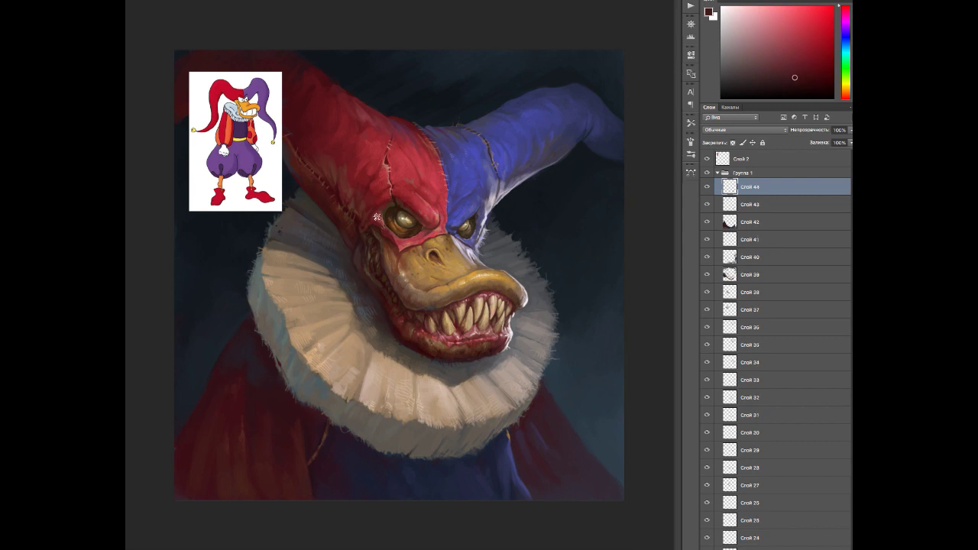
pyautogui.keyDown('alt'); pyautogui.click(293, 488); pyautogui.keyUp('alt')
pyautogui.keyDown('alt'); pyautogui.click(303, 467); pyautogui.keyUp('alt')
pyautogui.keyDown('alt'); pyautogui.click(287, 471); pyautogui.keyUp('alt')
pyautogui.keyDown('alt'); pyautogui.click(298, 489); pyautogui.keyUp('alt')
pyautogui.keyDown('alt'); pyautogui.click(290, 458); pyautogui.keyUp('alt')
pyautogui.keyDown('alt'); pyautogui.click(288, 430); pyautogui.keyUp('alt')
pyautogui.keyDown('alt'); pyautogui.click(278, 460); pyautogui.keyUp('alt')
pyautogui.keyDown('alt'); pyautogui.click(234, 481); pyautogui.keyUp('alt')
pyautogui.moveTo(234, 480); pyautogui.dragTo(267, 356)
pyautogui.keyDown('alt'); pyautogui.click(248, 469); pyautogui.keyUp('alt')
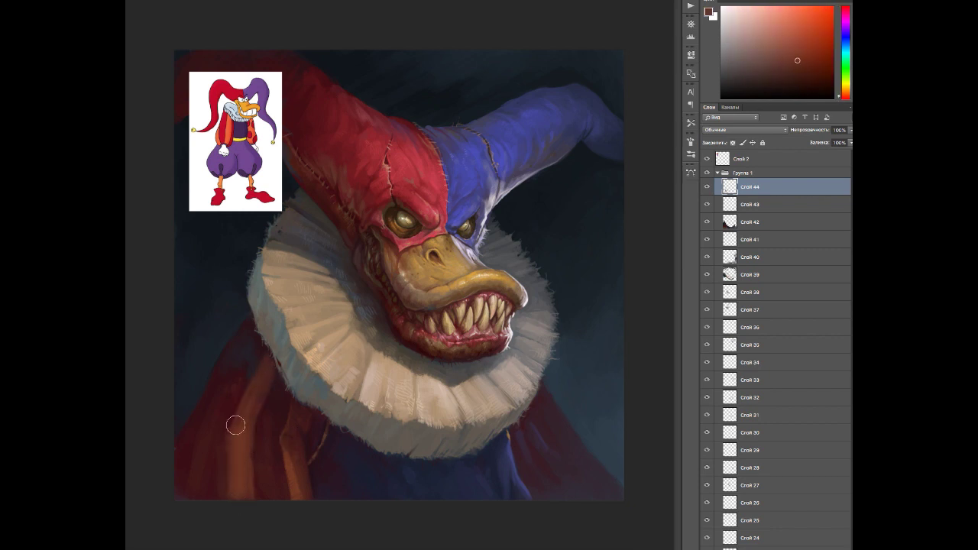
pyautogui.keyDown('alt'); pyautogui.click(294, 477); pyautogui.keyUp('alt')
# Step: Add an outer orange stripe to the near sleeve, brighten the stripes' lower parts and flip the canvas horizontally
pyautogui.moveTo(238, 496)
pyautogui.mouseDown()
pyautogui.moveTo(219, 482)
pyautogui.moveTo(230, 476)
pyautogui.moveTo(175, 469)
pyautogui.mouseUp()
pyautogui.keyDown('alt'); pyautogui.click(191, 429); pyautogui.keyUp('alt')
pyautogui.keyDown('alt'); pyautogui.click(230, 470); pyautogui.keyUp('alt')
pyautogui.keyDown('alt'); pyautogui.click(237, 477); pyautogui.keyUp('alt')
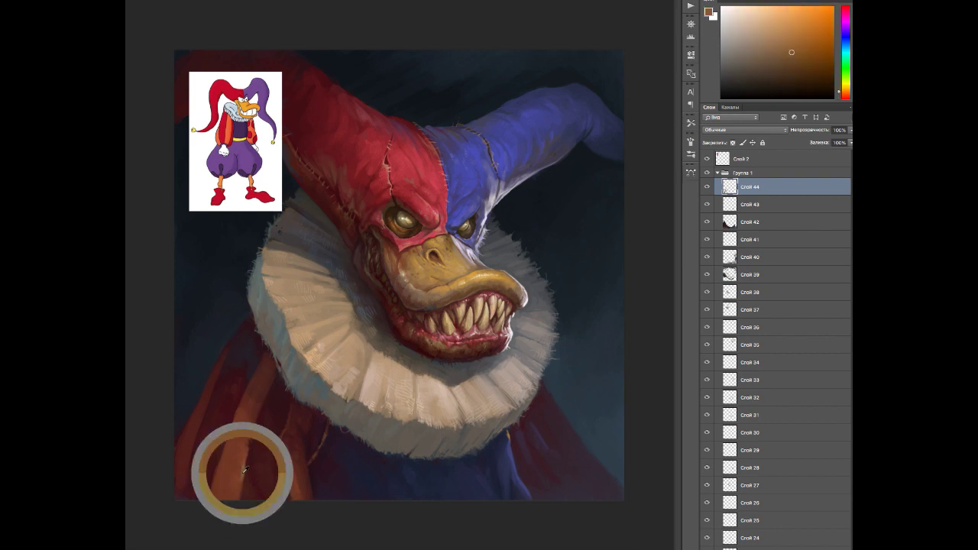
pyautogui.keyDown('alt'); pyautogui.click(184, 473); pyautogui.keyUp('alt')
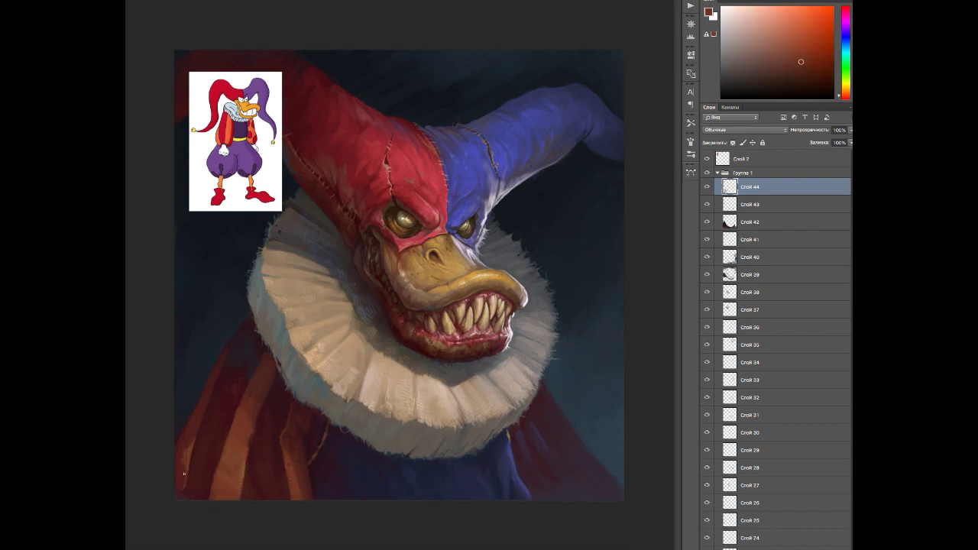
pyautogui.keyDown('alt'); pyautogui.click(303, 485); pyautogui.keyUp('alt')
pyautogui.press('h')
pyautogui.keyDown('alt'); pyautogui.click(561, 477); pyautogui.keyUp('alt')
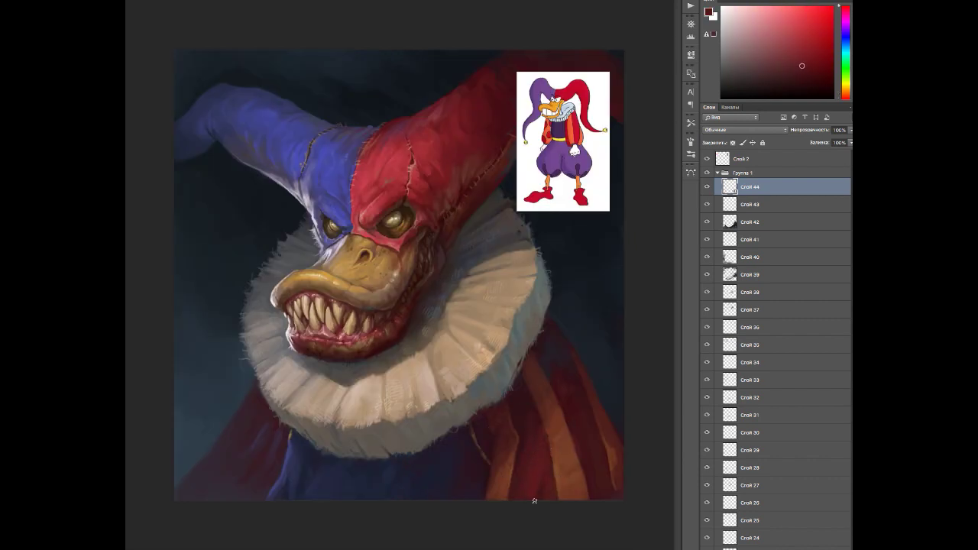
# Step: Shade the folds and darken the edges of the orange stripes along the near sleeve
pyautogui.keyDown('alt'); pyautogui.click(545, 440); pyautogui.keyUp('alt')
pyautogui.keyDown('alt'); pyautogui.click(533, 405); pyautogui.keyUp('alt')
pyautogui.keyDown('alt'); pyautogui.click(571, 442); pyautogui.keyUp('alt')
pyautogui.keyDown('alt'); pyautogui.click(563, 484); pyautogui.keyUp('alt')
pyautogui.keyDown('alt'); pyautogui.click(568, 483); pyautogui.keyUp('alt')
pyautogui.keyDown('alt'); pyautogui.click(572, 473); pyautogui.keyUp('alt')
pyautogui.keyDown('alt'); pyautogui.click(573, 470); pyautogui.keyUp('alt')
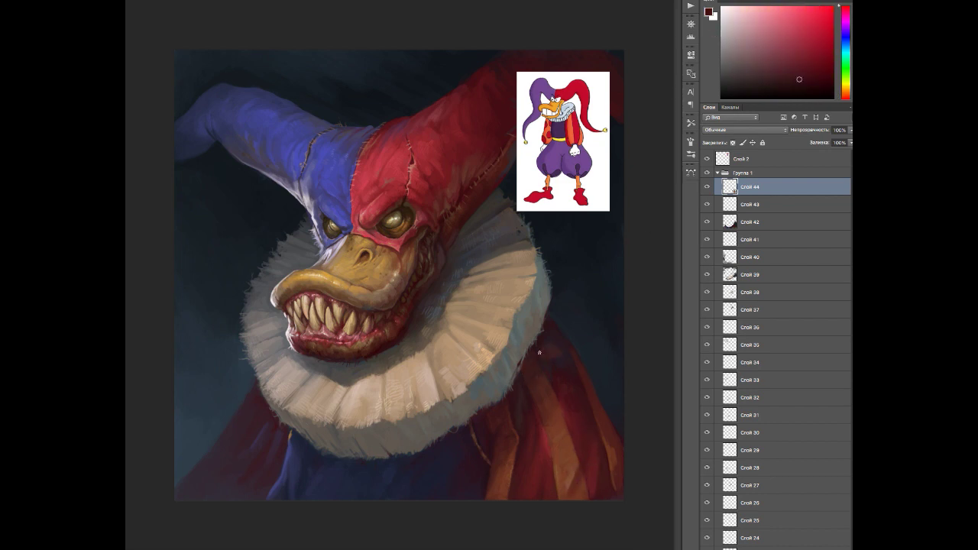
# Step: Refine the red cloth of the near shoulder and the inner orange stripe below the ruff
pyautogui.click(566, 366)
pyautogui.click(508, 441)
pyautogui.click(491, 451)
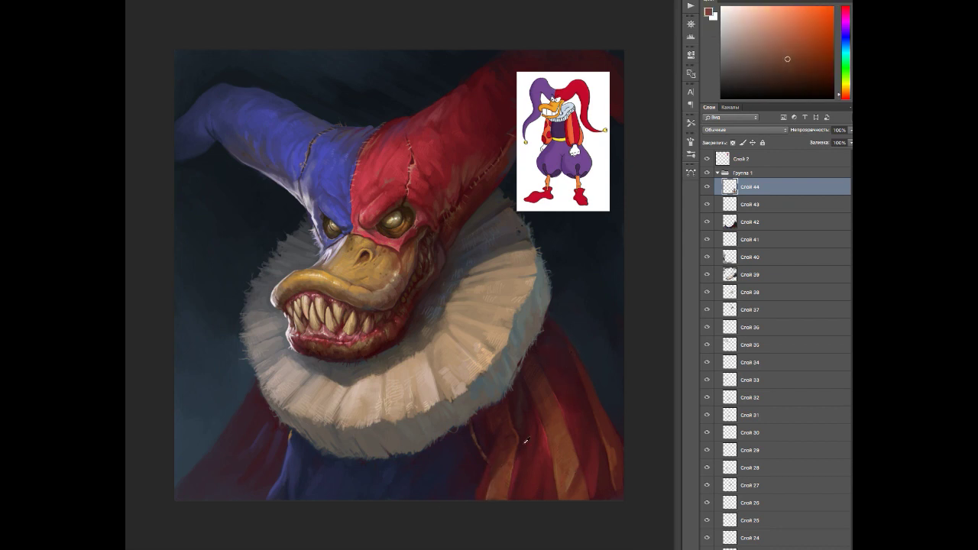
pyautogui.click(503, 463)
pyautogui.click(533, 423)
# Step: Add a new layer and paint small light stitches along the near sleeve's orange stripes
pyautogui.hotkey('ctrl', 'shift', 'alt', 'n')
pyautogui.click(550, 461)
pyautogui.click(514, 458)
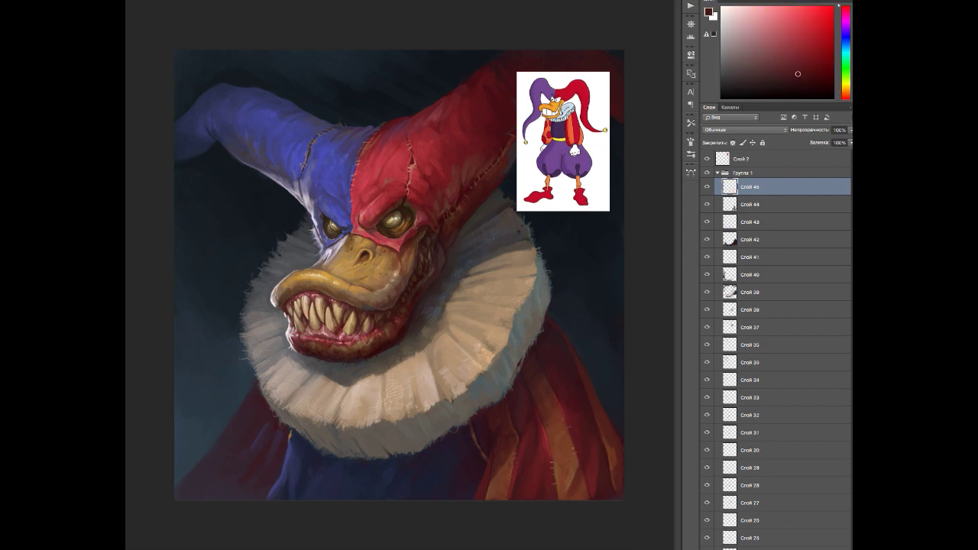
# Step: Add a new layer, spatter dark red blood over the ruff and costume, and trim the far sleeve's outline with background colour
pyautogui.hotkey('ctrl', 'shift', 'alt', 'n')
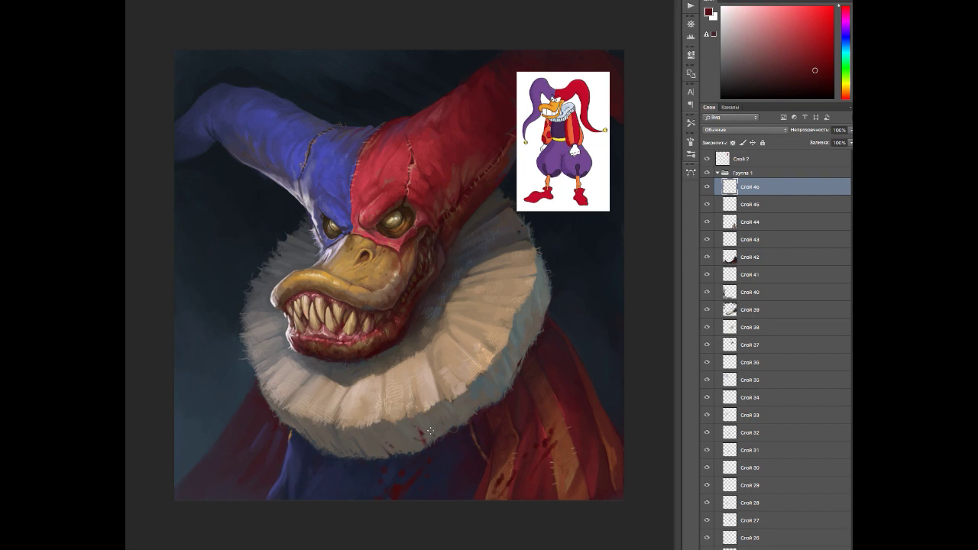
pyautogui.click(280, 438)
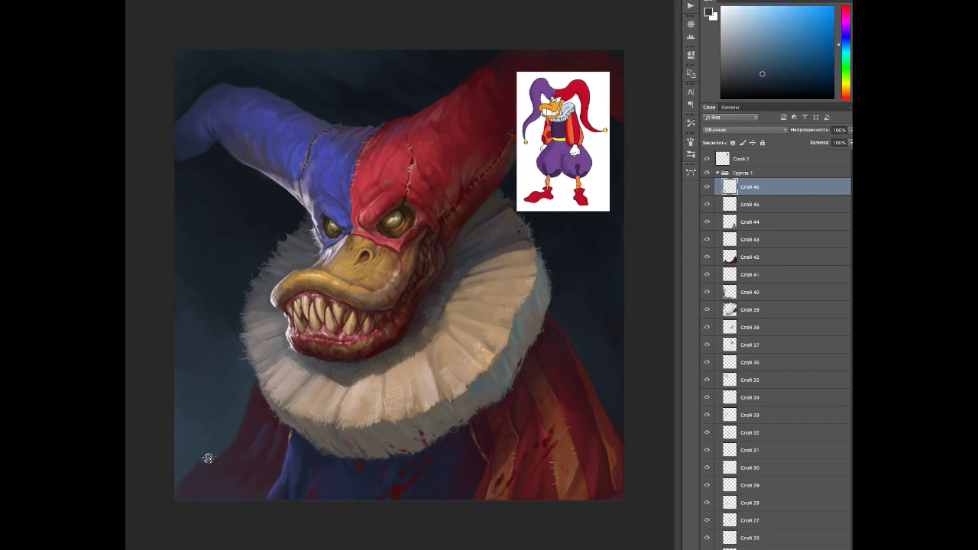
pyautogui.click(218, 415)
# Step: Add a new layer and paint muted purple round spots on the far sleeve
pyautogui.hotkey('ctrl', 'shift', 'alt', 'n')
pyautogui.press('b')
pyautogui.click(244, 428)
pyautogui.click(240, 477)
pyautogui.keyDown('alt'); pyautogui.click(227, 479); pyautogui.keyUp('alt')
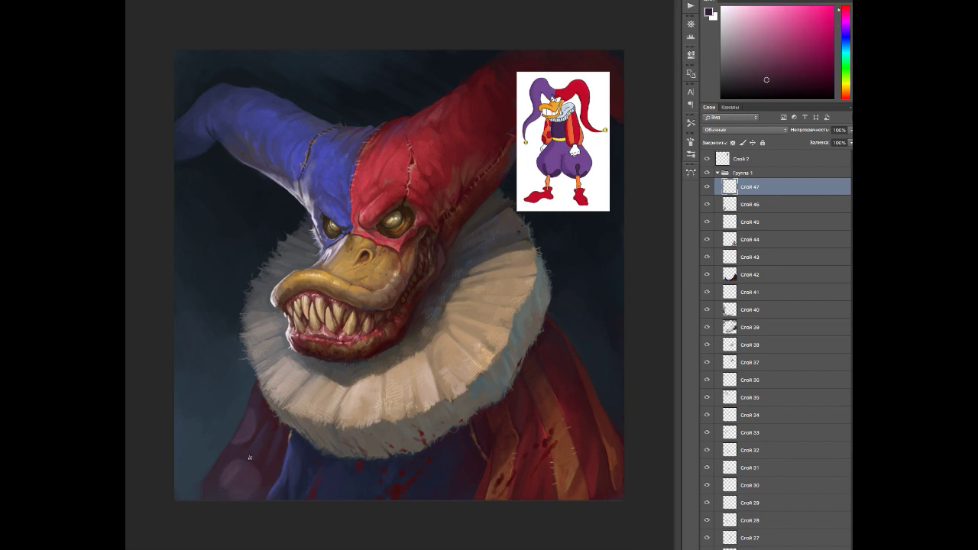
pyautogui.keyDown('alt'); pyautogui.click(234, 465); pyautogui.keyUp('alt')
pyautogui.keyDown('alt'); pyautogui.click(216, 488); pyautogui.keyUp('alt')
# Step: Flip the canvas horizontally and add a new layer in Overlay mode above the painting's layer group
pyautogui.keyDown('alt'); pyautogui.click(437, 237); pyautogui.keyUp('alt')
pyautogui.press('h')
pyautogui.hotkey('ctrl', 'shift', 'alt', 'n')
pyautogui.click(745, 130)
pyautogui.click(726, 229)
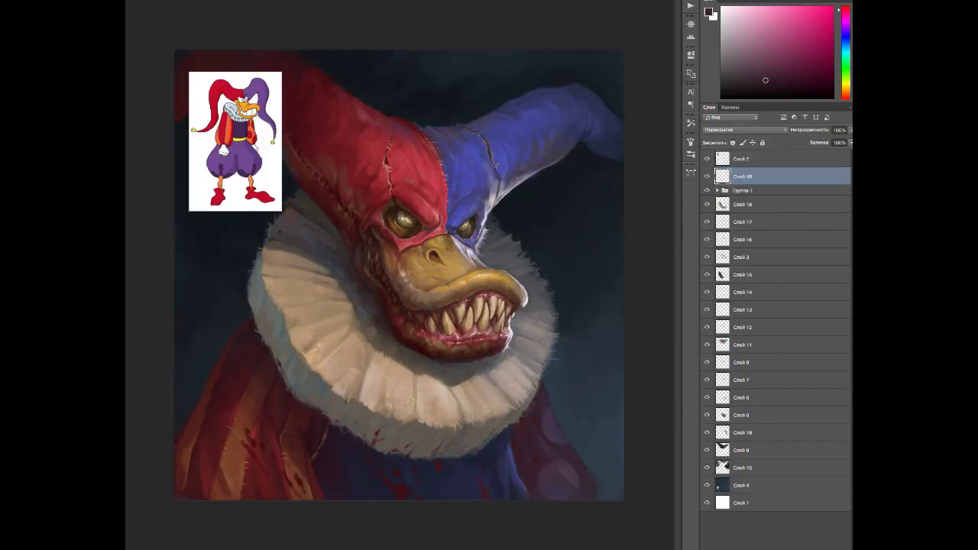
# Step: Glaze teal over the shaded outer edge of the ruff and a stronger blue over the chest
pyautogui.keyDown('alt'); pyautogui.click(219, 377); pyautogui.keyUp('alt')
pyautogui.keyDown('alt'); pyautogui.click(286, 471); pyautogui.keyUp('alt')
pyautogui.keyDown('alt'); pyautogui.click(549, 450); pyautogui.keyUp('alt')
pyautogui.keyDown('alt'); pyautogui.click(595, 500); pyautogui.keyUp('alt')
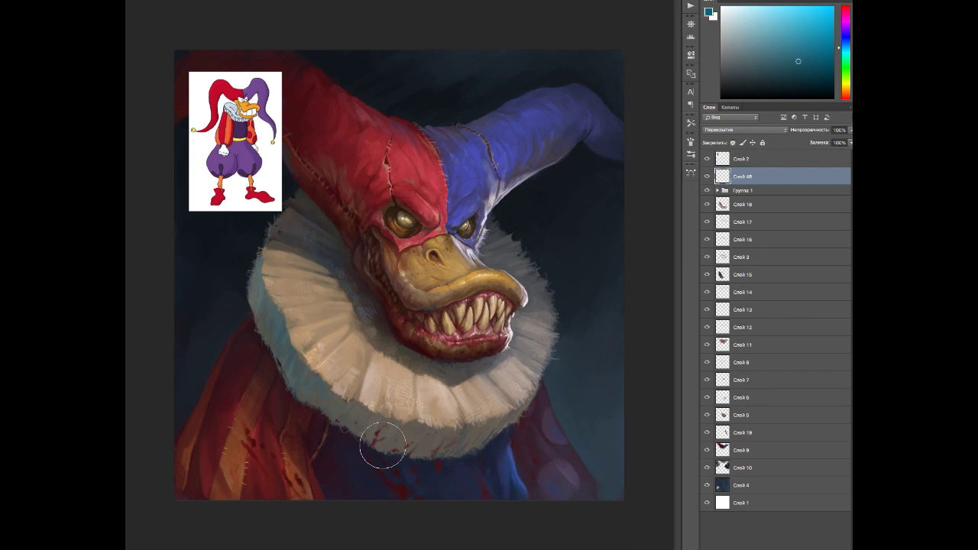
# Step: Warm the ruff's front pleats and glaze a muted violet over its far side behind the beak
pyautogui.keyDown('alt'); pyautogui.click(226, 385); pyautogui.keyUp('alt')
pyautogui.keyDown('alt'); pyautogui.click(371, 377); pyautogui.keyUp('alt')
pyautogui.keyDown('alt'); pyautogui.click(499, 381); pyautogui.keyUp('alt')
pyautogui.keyDown('alt'); pyautogui.click(512, 262); pyautogui.keyUp('alt')
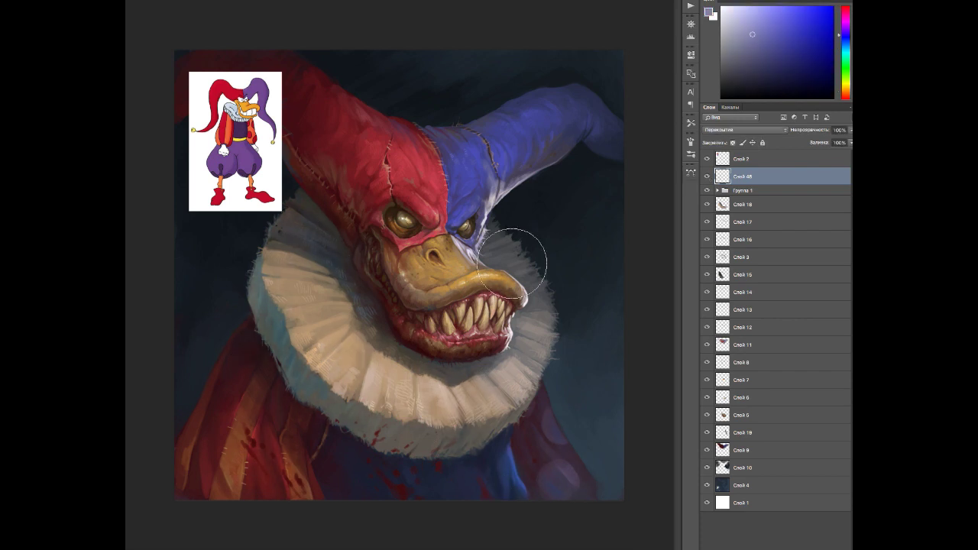
# Step: Add another Overlay layer and brighten the teeth and gums with sampled cream and pink tones
pyautogui.hotkey('ctrl', 'shift', 'alt', 'n')
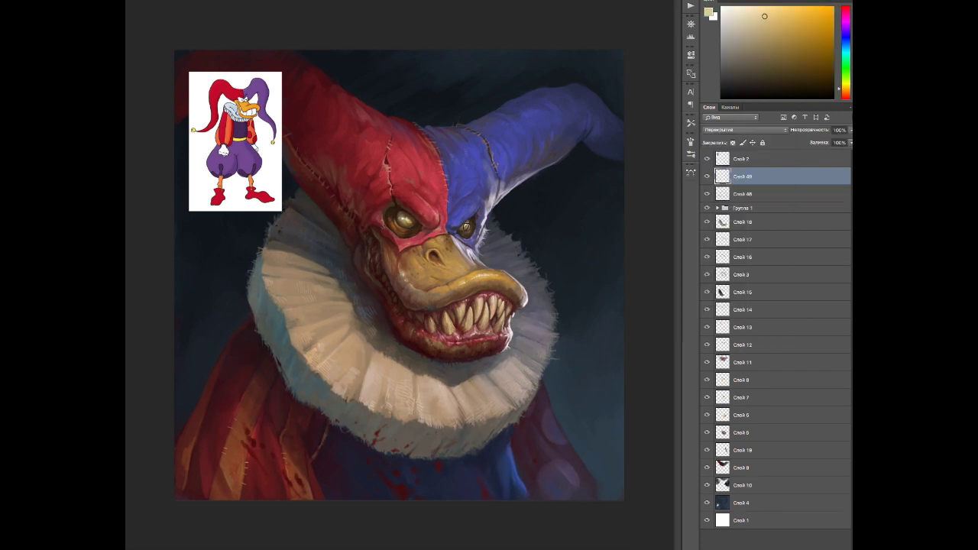
pyautogui.keyDown('alt'); pyautogui.click(463, 308); pyautogui.keyUp('alt')
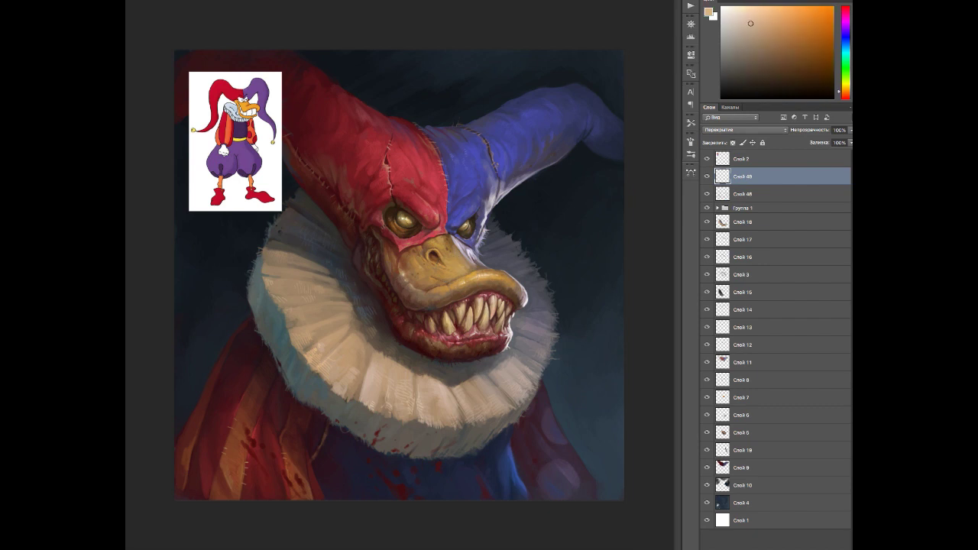
pyautogui.keyDown('alt'); pyautogui.click(474, 333); pyautogui.keyUp('alt')
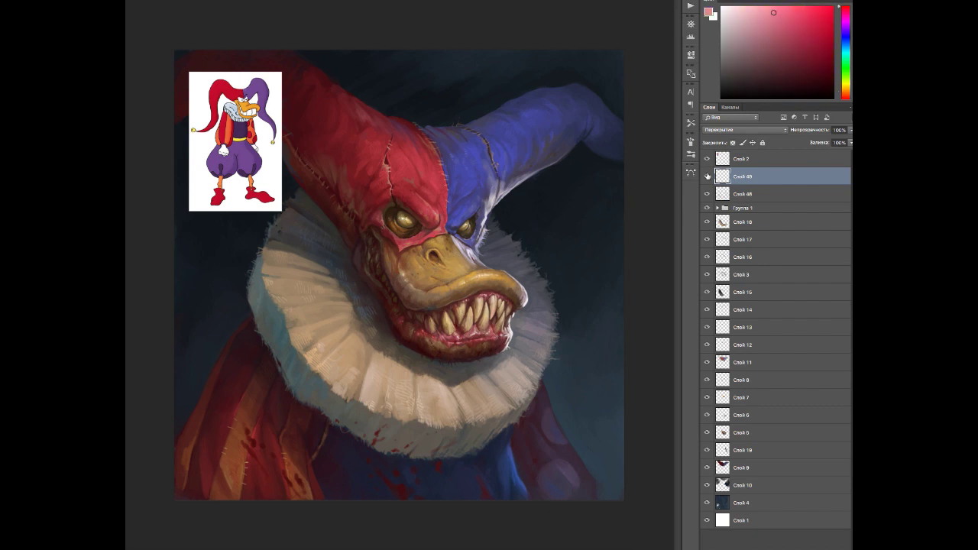
# Step: Glaze muted yellow-brown discolouration onto the underside of the blue horn and sample tones from the ruff
pyautogui.keyDown('alt'); pyautogui.click(458, 177); pyautogui.keyUp('alt')
pyautogui.keyDown('alt'); pyautogui.click(458, 191); pyautogui.keyUp('alt')
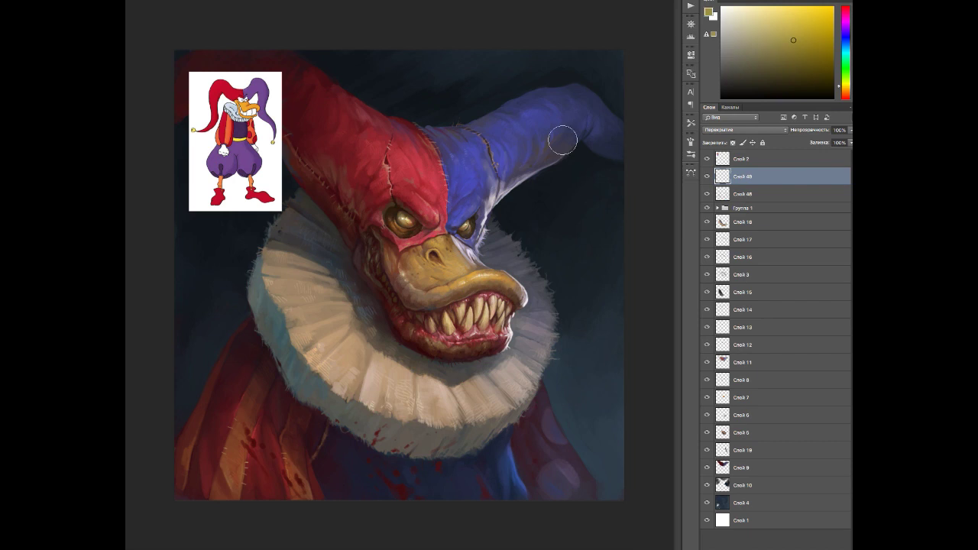
pyautogui.keyDown('alt'); pyautogui.click(349, 350); pyautogui.keyUp('alt')
pyautogui.keyDown('alt'); pyautogui.click(309, 366); pyautogui.keyUp('alt')
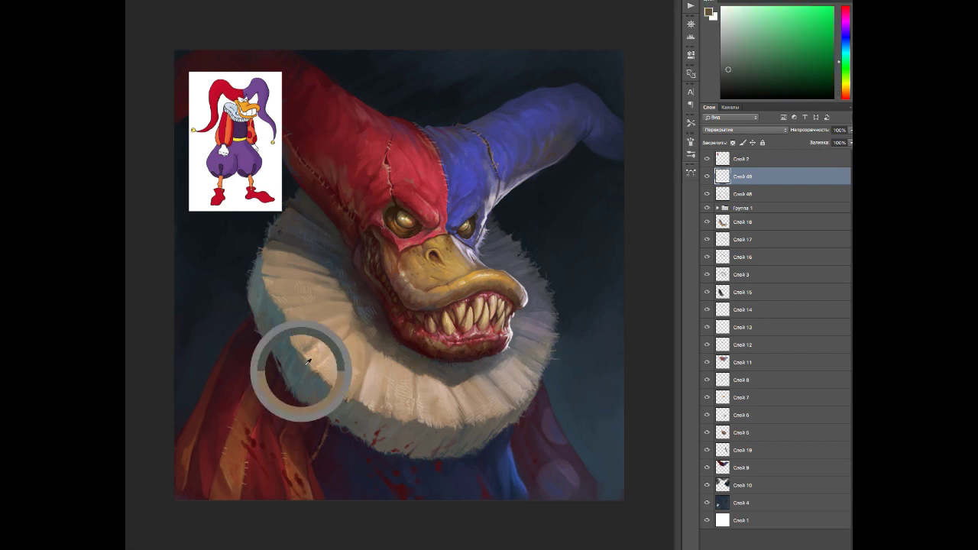
# Step: Add another Overlay layer, hide the reference picture and tint the bend of the red horn with greyish patches
pyautogui.hotkey('ctrl', 'shift', 'alt', 'n')
pyautogui.click(745, 130)
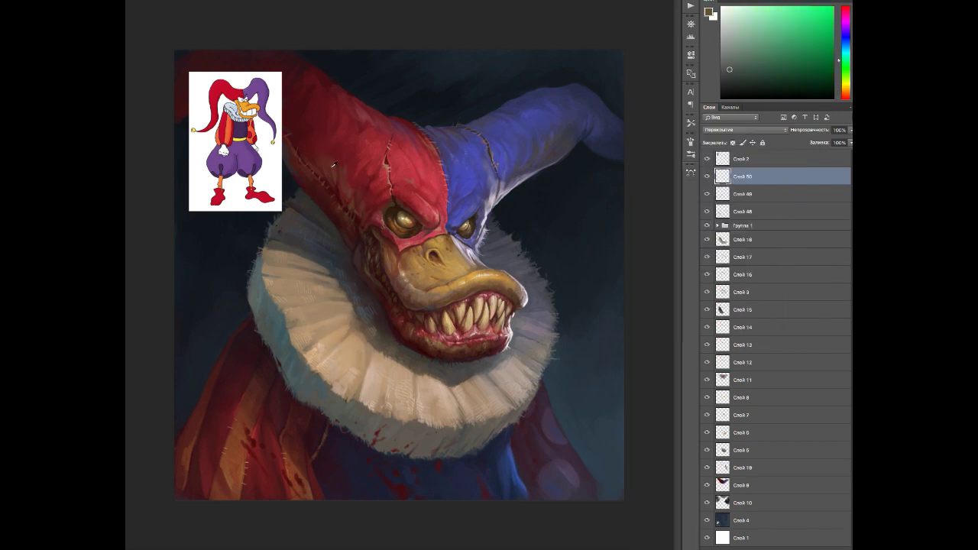
pyautogui.click(734, 222)
pyautogui.hotkey('ctrl', ',')
pyautogui.keyDown('alt'); pyautogui.click(633, 102); pyautogui.keyUp('alt')
pyautogui.keyDown('alt'); pyautogui.click(298, 260); pyautogui.keyUp('alt')
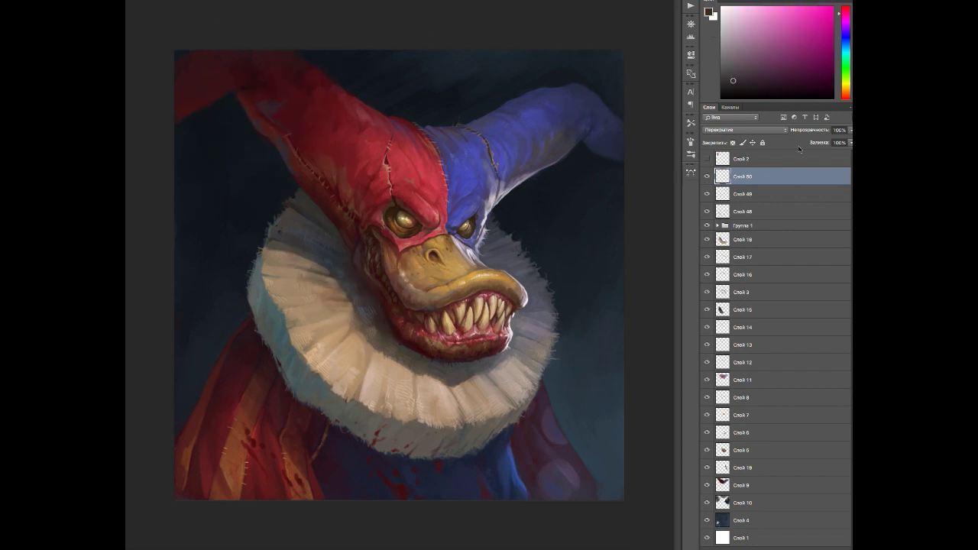
# Step: Add a new layer in Normal mode and paint a cool rim along the lower edge of the red horn's bend
pyautogui.keyDown('alt'); pyautogui.click(510, 369); pyautogui.keyUp('alt')
pyautogui.moveTo(850, 130); pyautogui.dragTo(834, 140)
pyautogui.hotkey('ctrl', 'shift', 'alt', 'n')
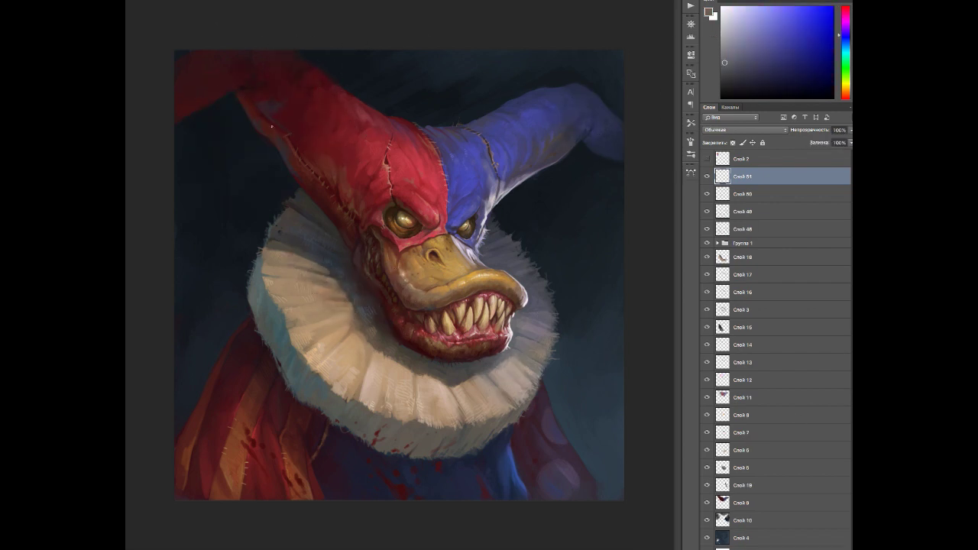
pyautogui.keyDown('alt'); pyautogui.click(274, 76); pyautogui.keyUp('alt')
pyautogui.keyDown('alt'); pyautogui.click(184, 83); pyautogui.keyUp('alt')
pyautogui.keyDown('alt'); pyautogui.click(221, 107); pyautogui.keyUp('alt')
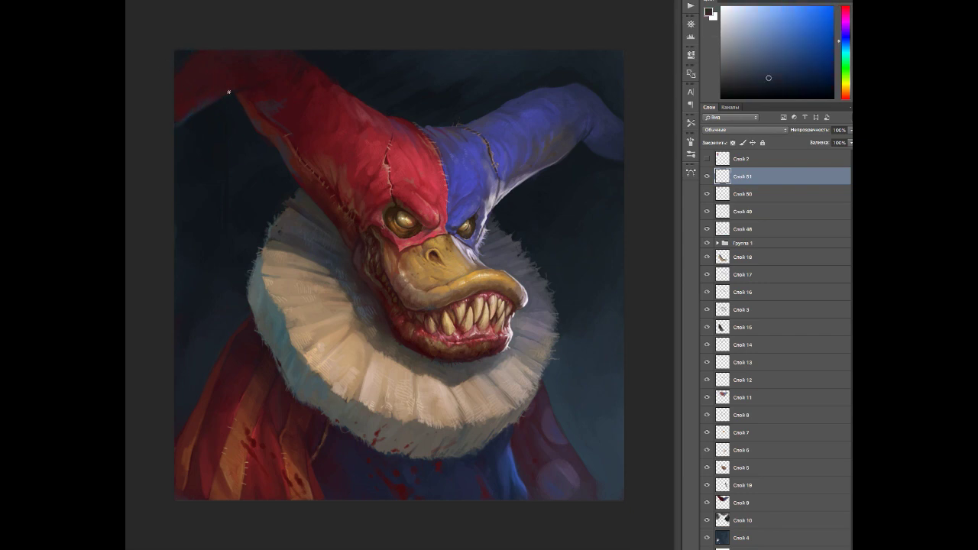
# Step: Touch up the blue horn's tip and the dark background beside it with sampled blue tones
pyautogui.keyDown('alt'); pyautogui.click(616, 158); pyautogui.keyUp('alt')
pyautogui.keyDown('alt'); pyautogui.click(604, 289); pyautogui.keyUp('alt')
pyautogui.keyDown('alt'); pyautogui.click(590, 316); pyautogui.keyUp('alt')
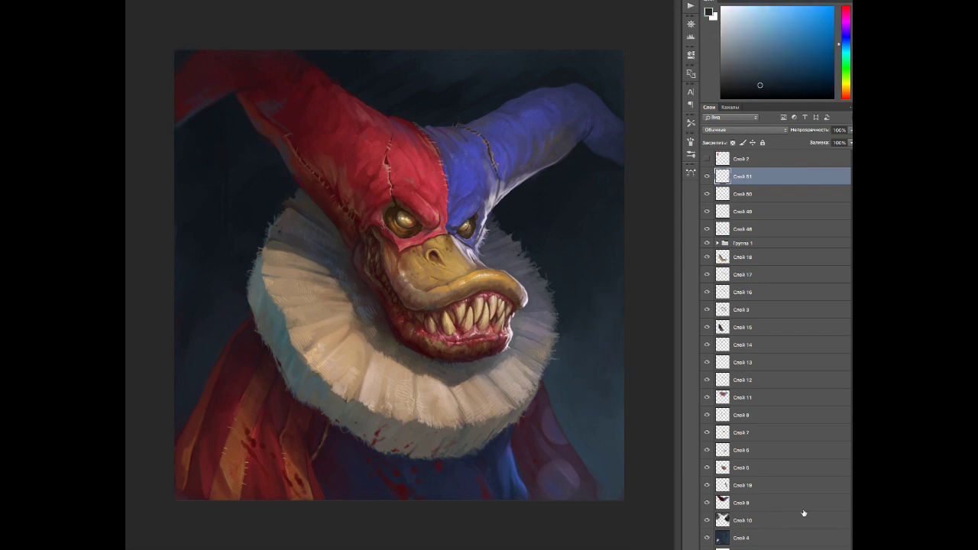